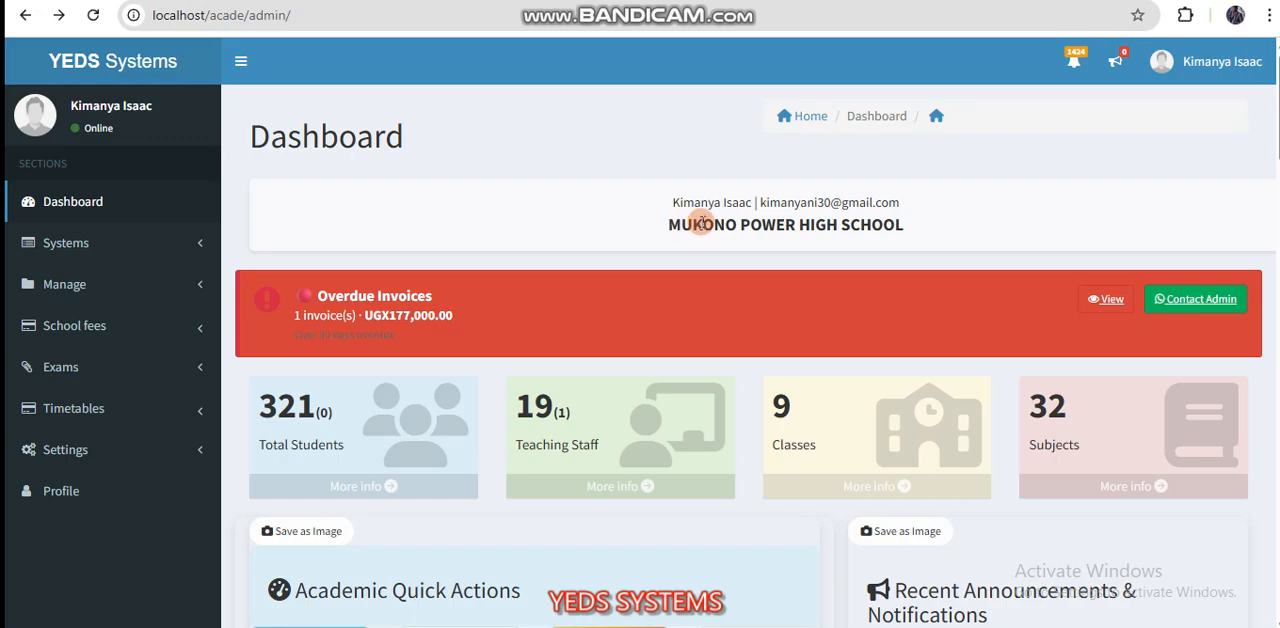
# Step: Look over the admin dashboard, including the school details, overdue invoices, summary cards, academic quick actions and the exam section's options
pyautogui.moveTo(674, 203); pyautogui.dragTo(922, 222)
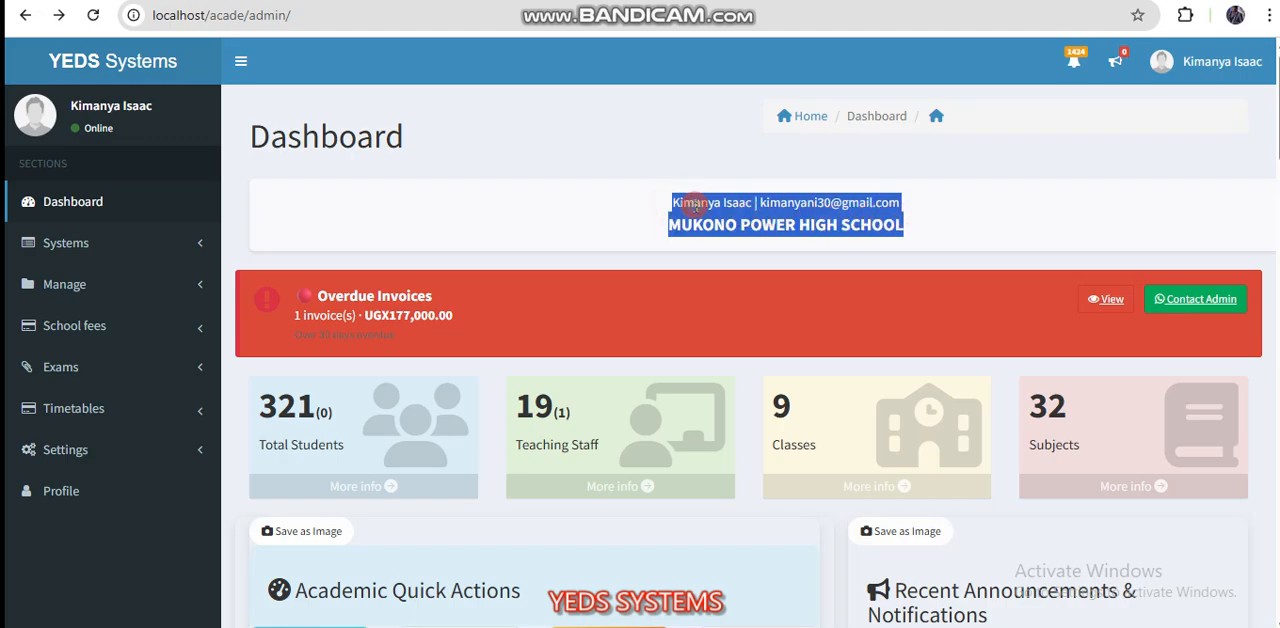
pyautogui.click(686, 203)
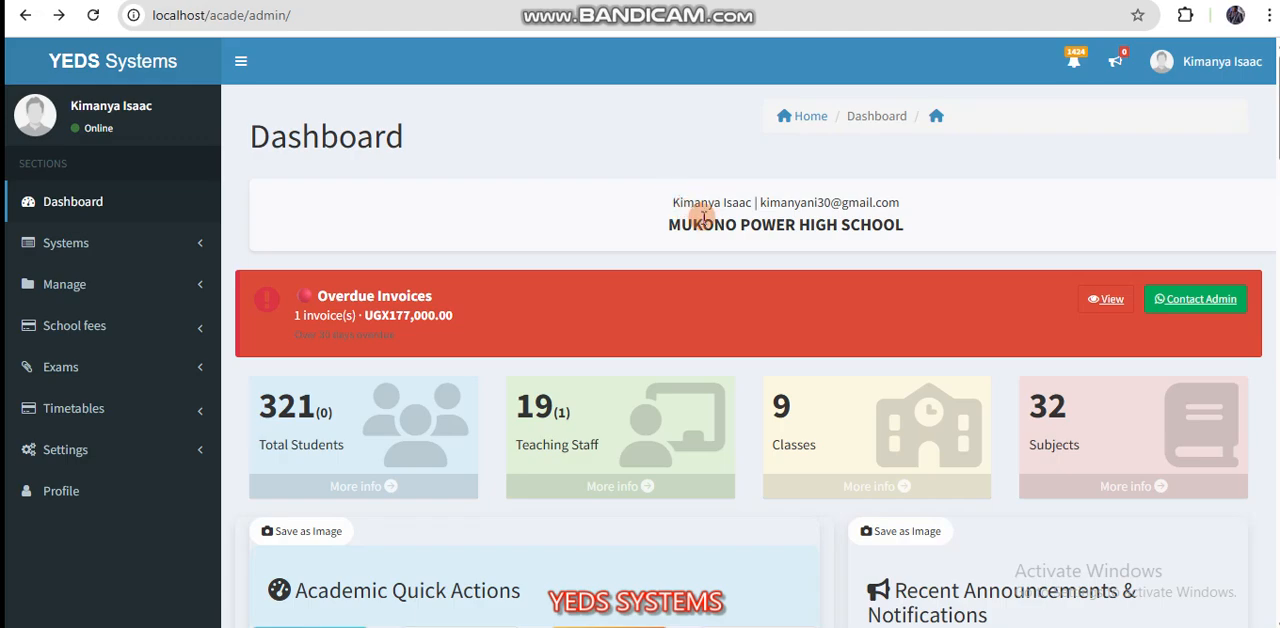
pyautogui.scroll(-1, 696, 278)
pyautogui.scroll(1, 696, 280)
pyautogui.scroll(-1, 578, 233)
pyautogui.scroll(1, 578, 233)
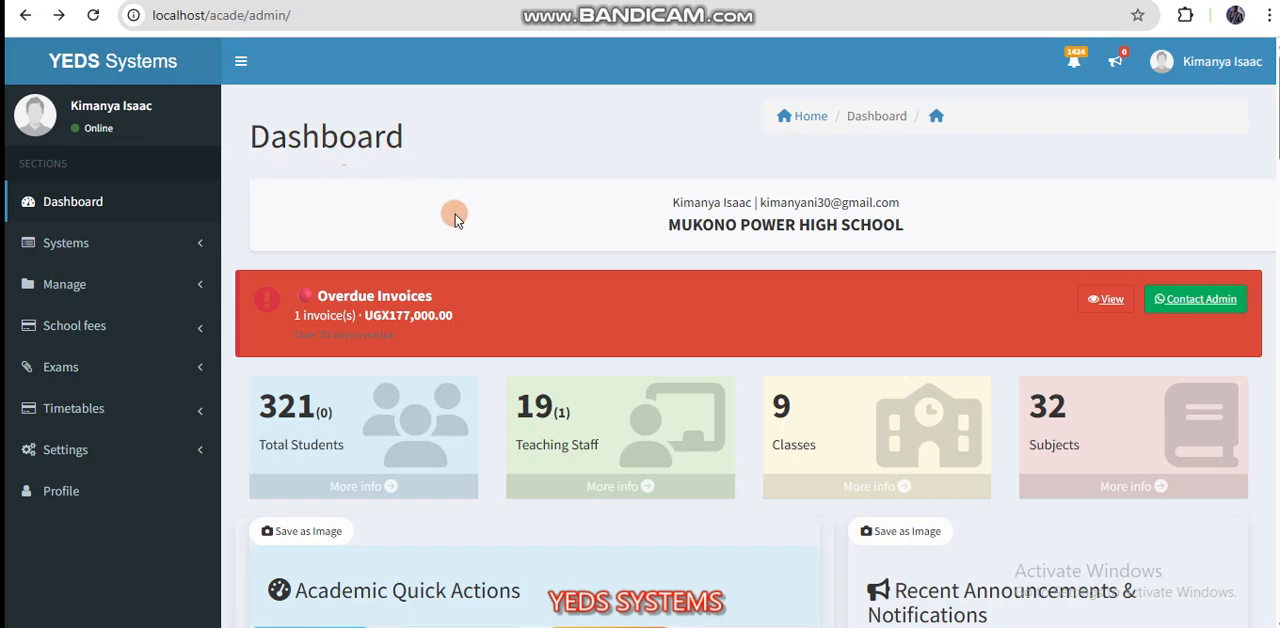
pyautogui.scroll(-1, 454, 219)
pyautogui.scroll(1, 454, 219)
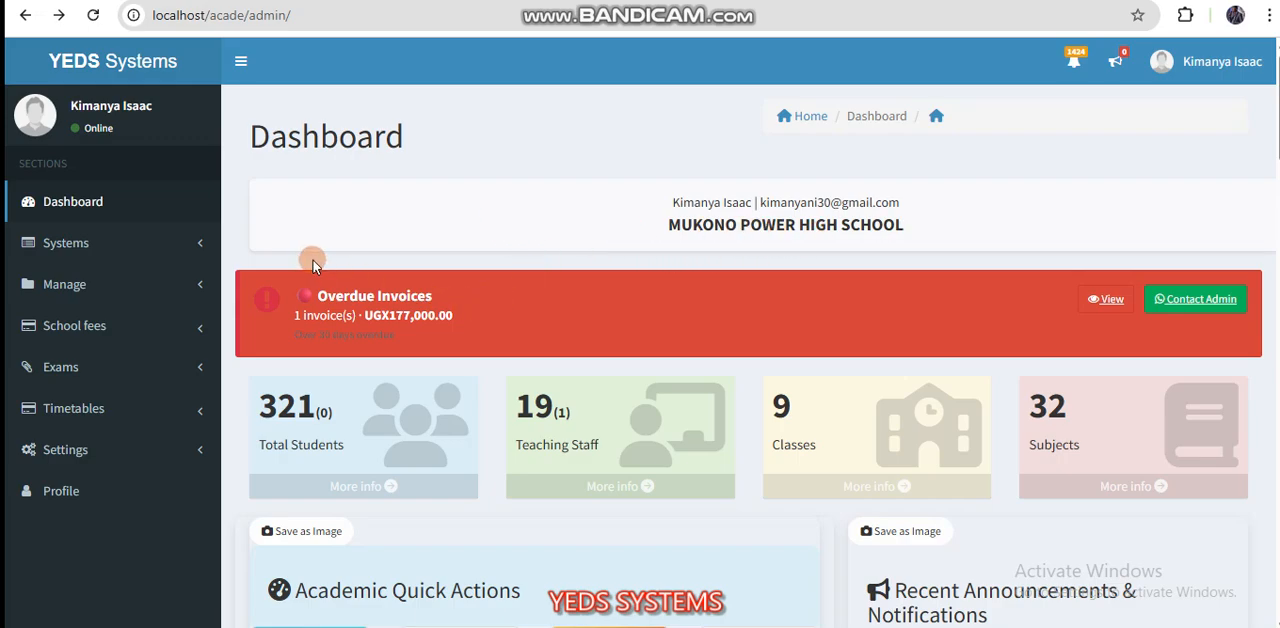
pyautogui.moveTo(257, 136); pyautogui.dragTo(420, 136)
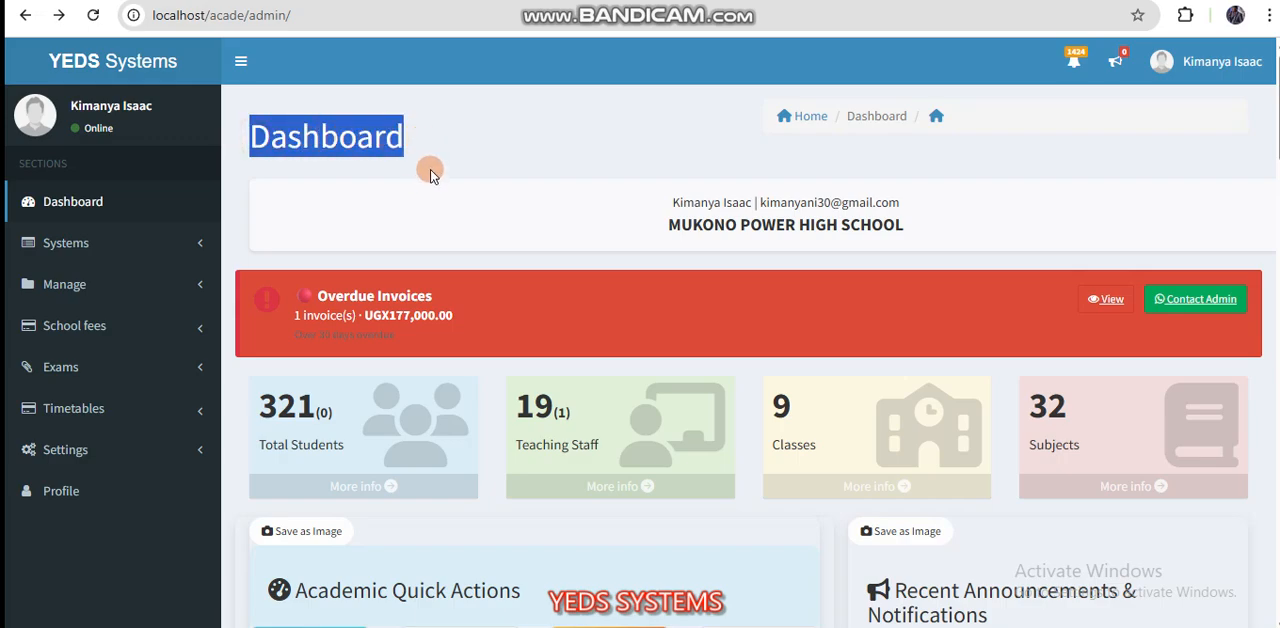
pyautogui.click(446, 150)
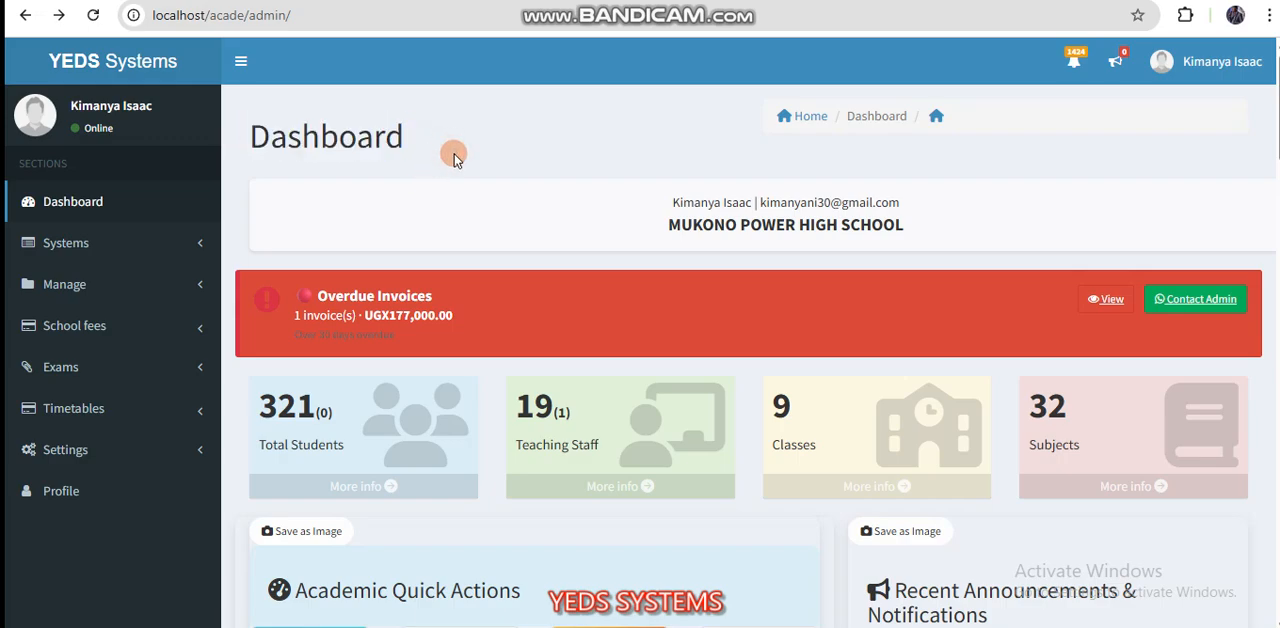
pyautogui.scroll(-1, 522, 254)
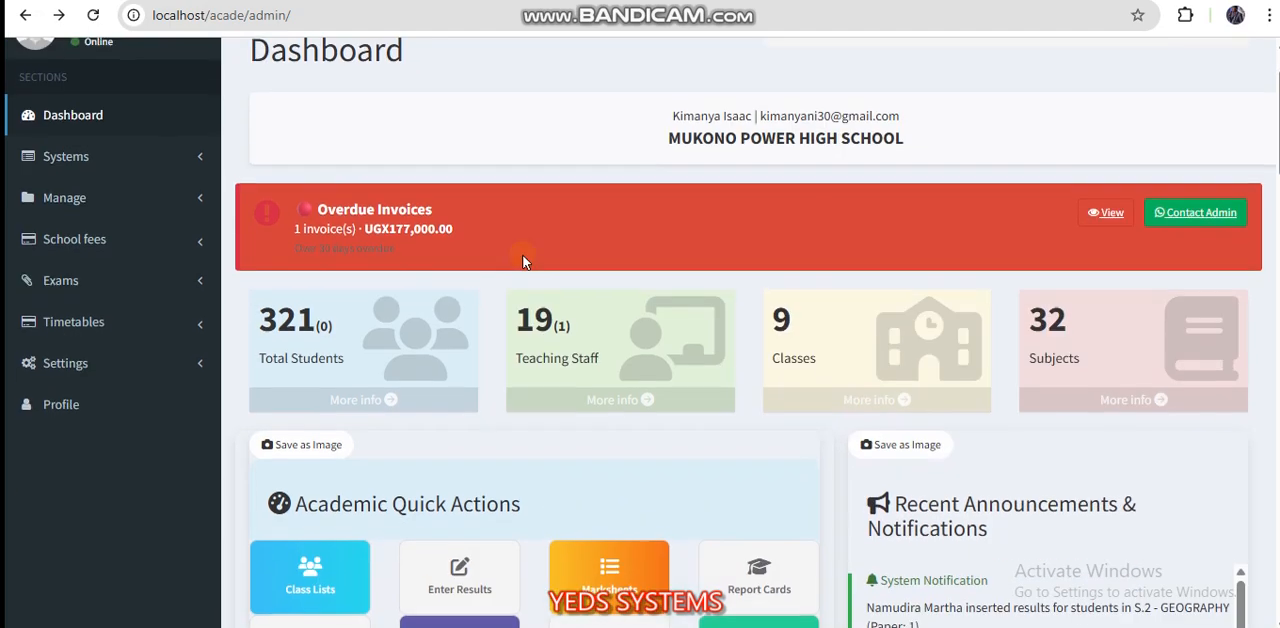
pyautogui.scroll(1, 522, 254)
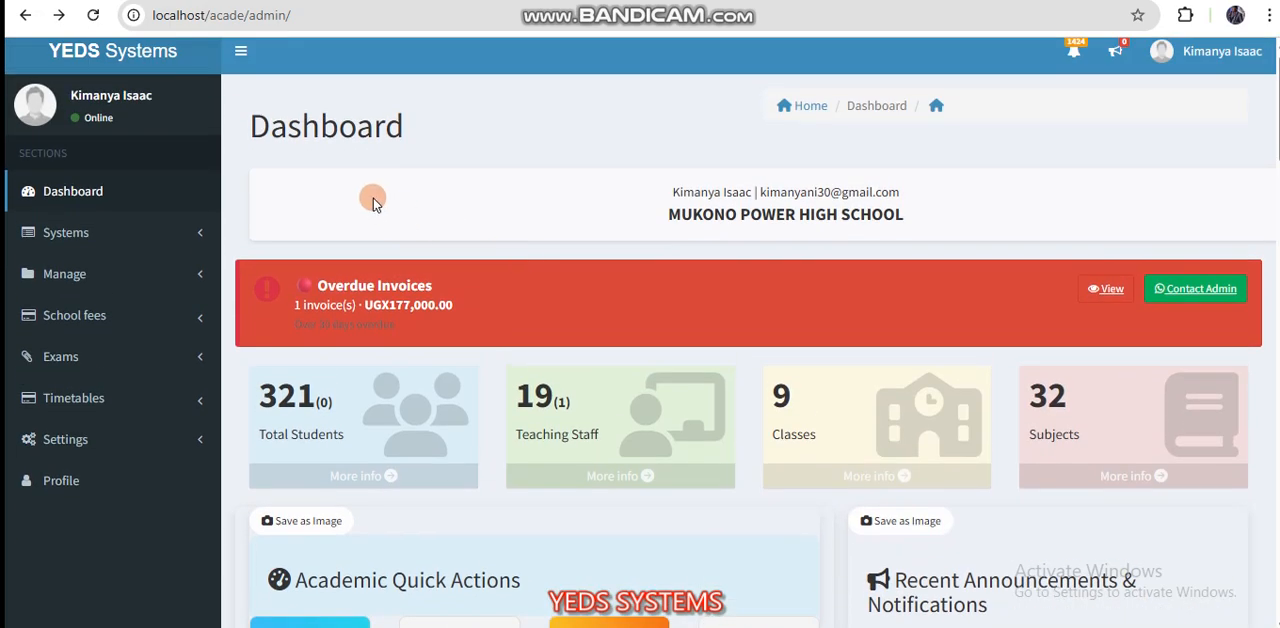
pyautogui.scroll(-1, 466, 337)
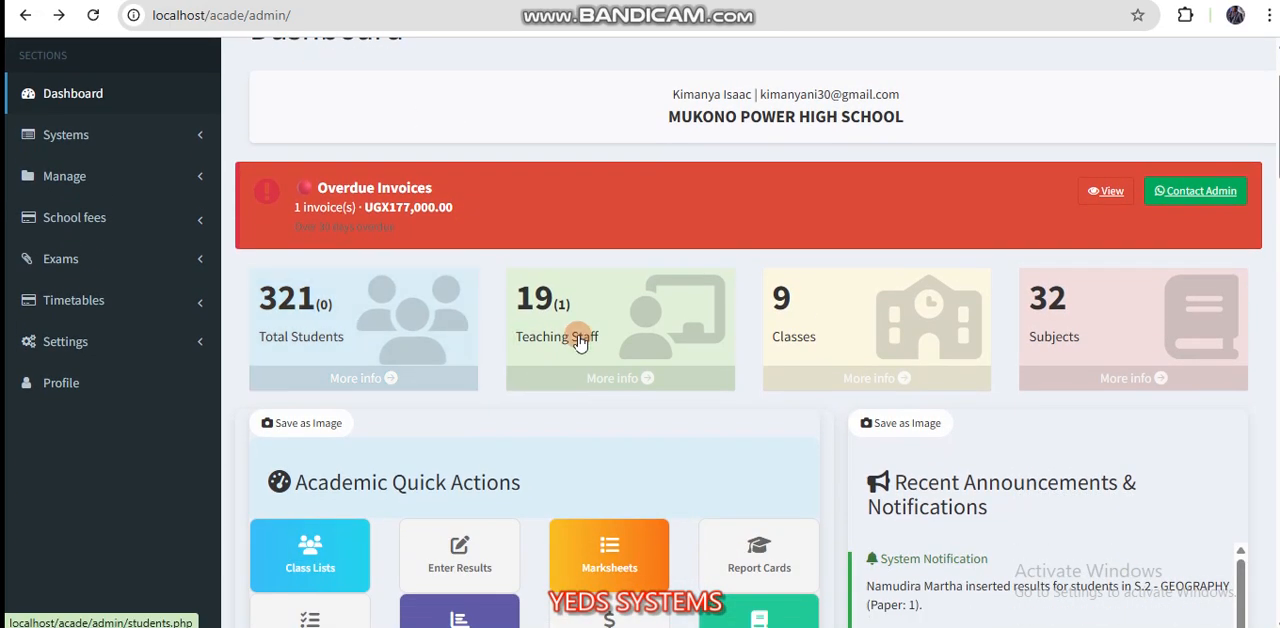
pyautogui.scroll(1, 489, 320)
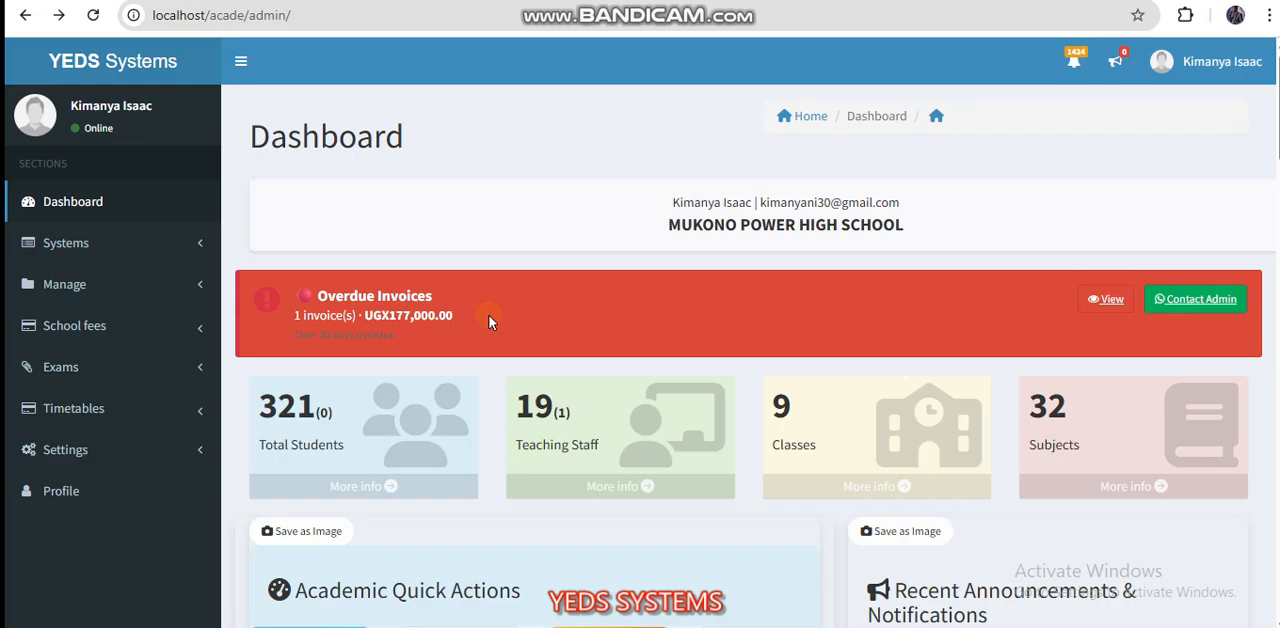
pyautogui.scroll(-1, 445, 388)
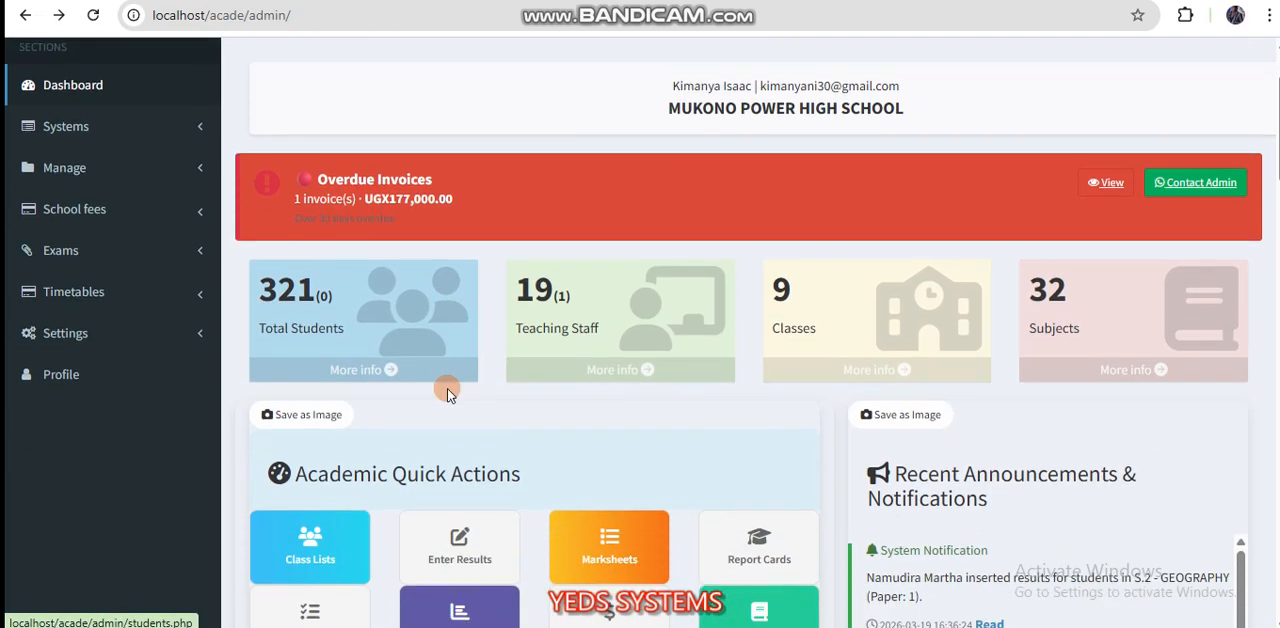
pyautogui.click(63, 252)
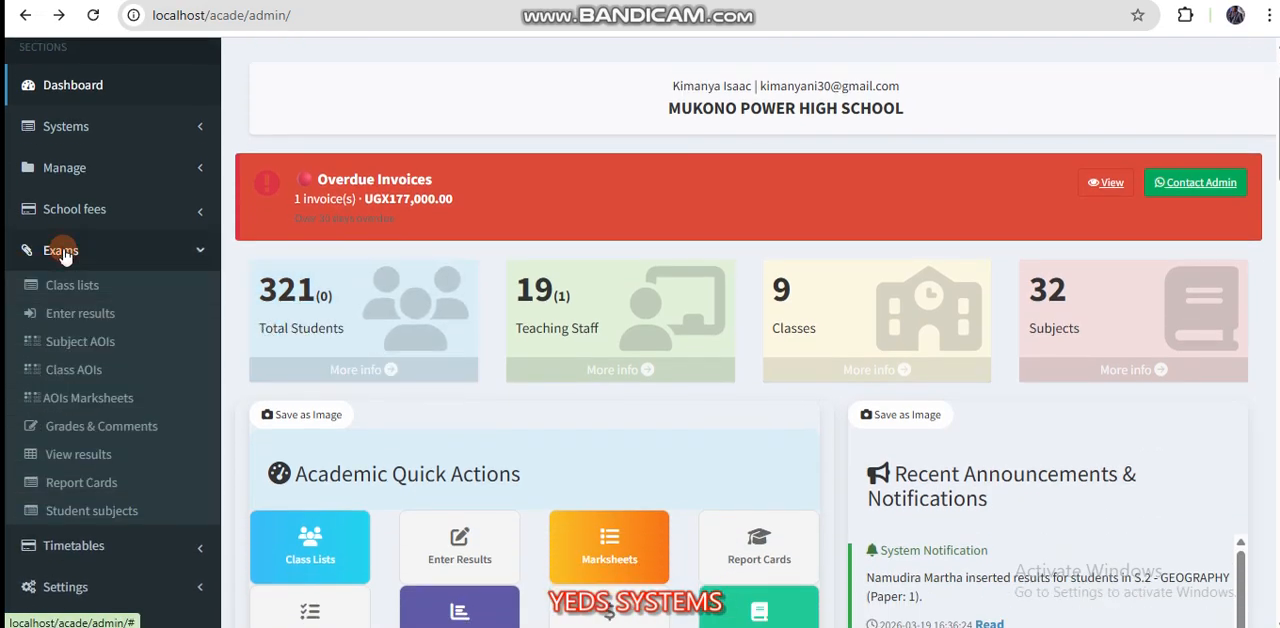
pyautogui.click(63, 252)
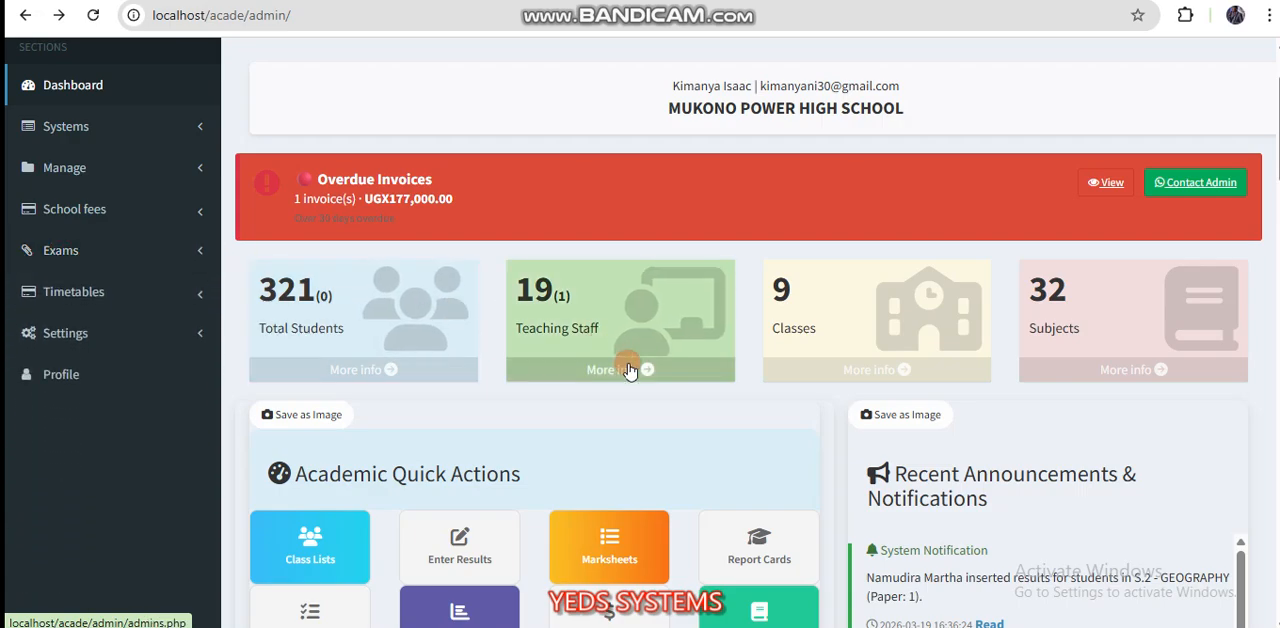
# Step: Open the term settings page that lists the school's terms and exams
pyautogui.scroll(-1, 628, 368)
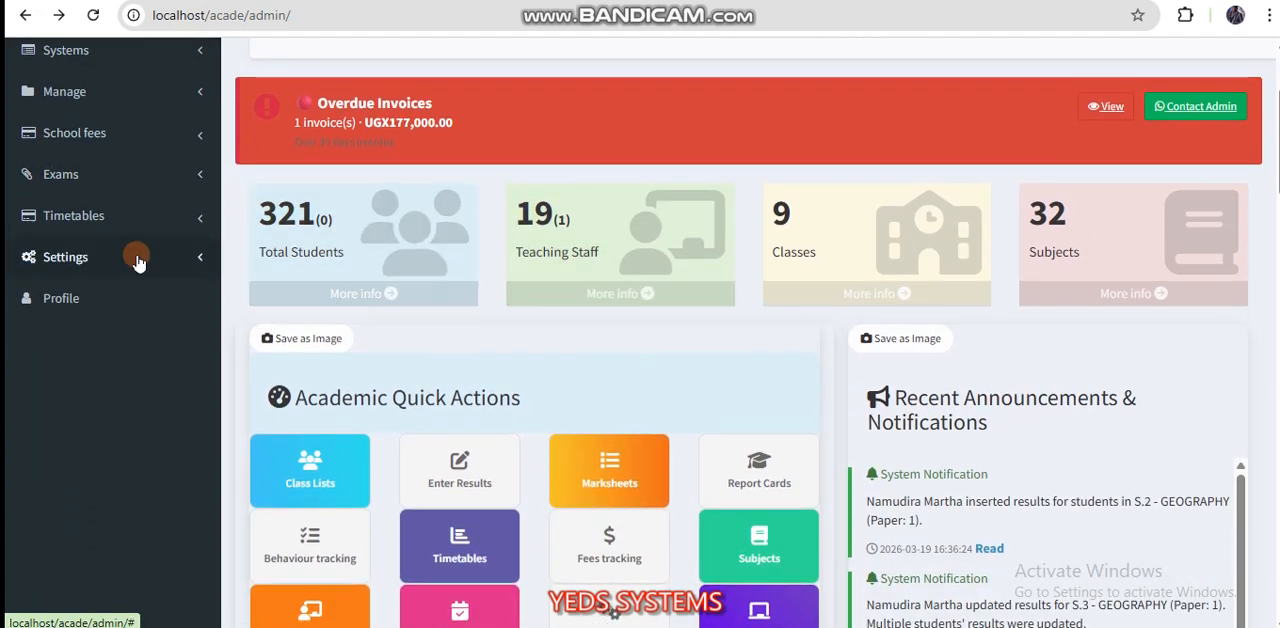
pyautogui.click(78, 266)
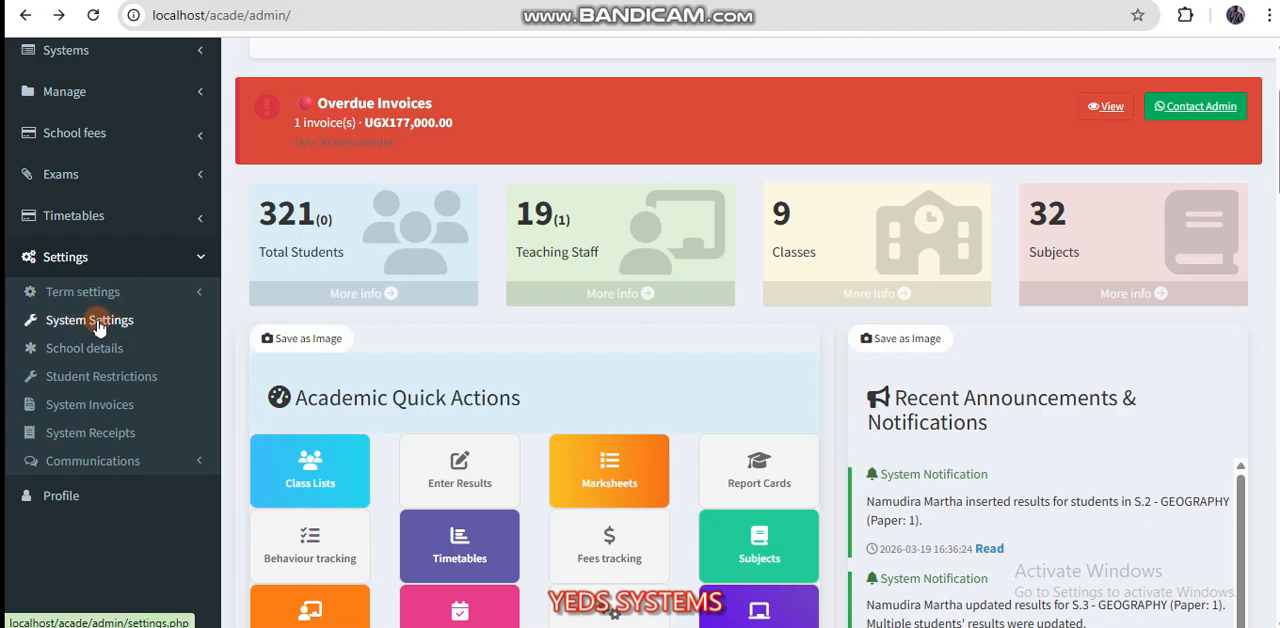
pyautogui.click(79, 294)
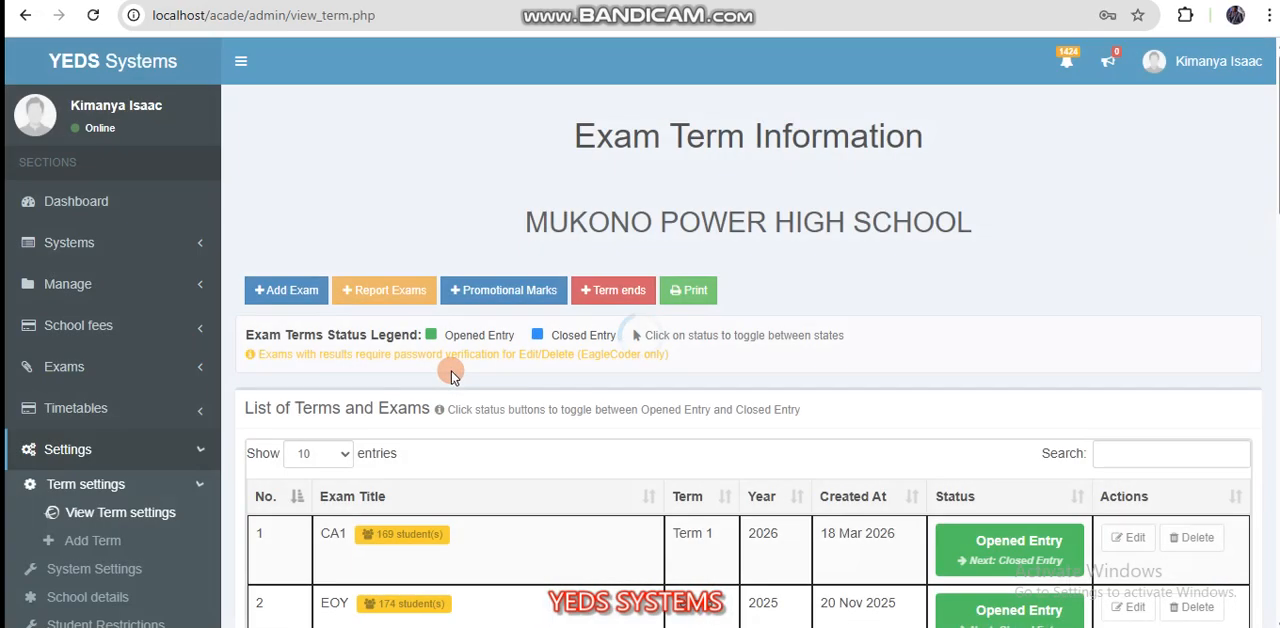
# Step: Review the list of terms and exams and change the Term 3 2025 EOY exam's status to Closed Entry
pyautogui.scroll(-6, 584, 461)
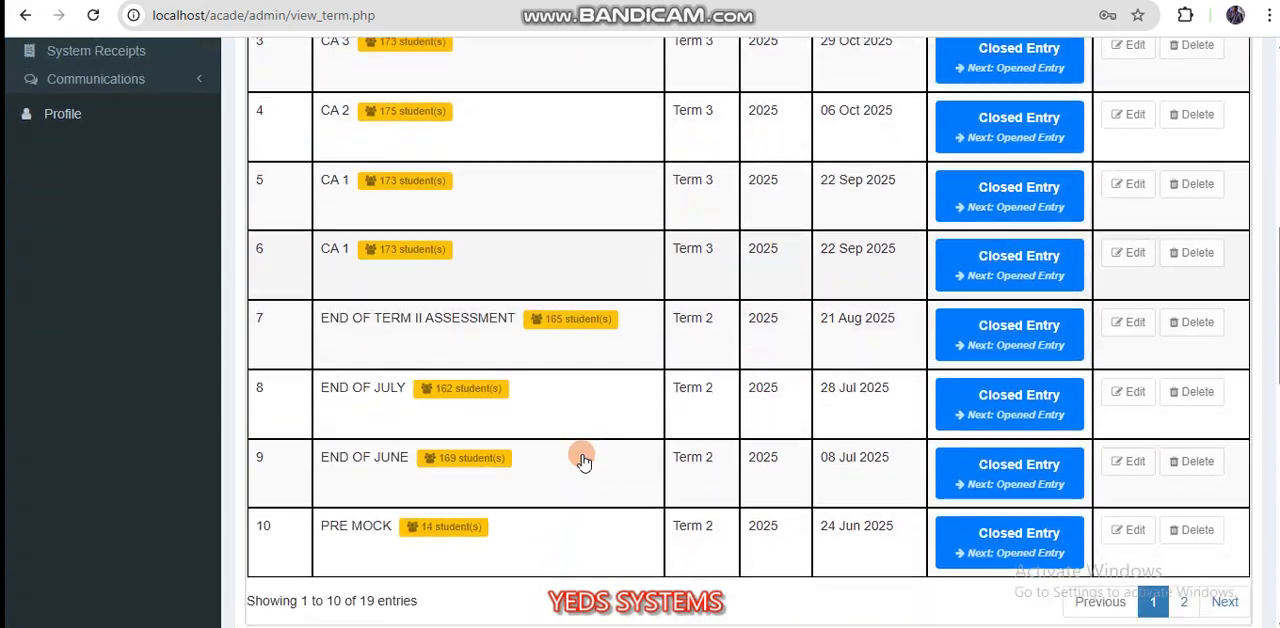
pyautogui.scroll(6, 584, 461)
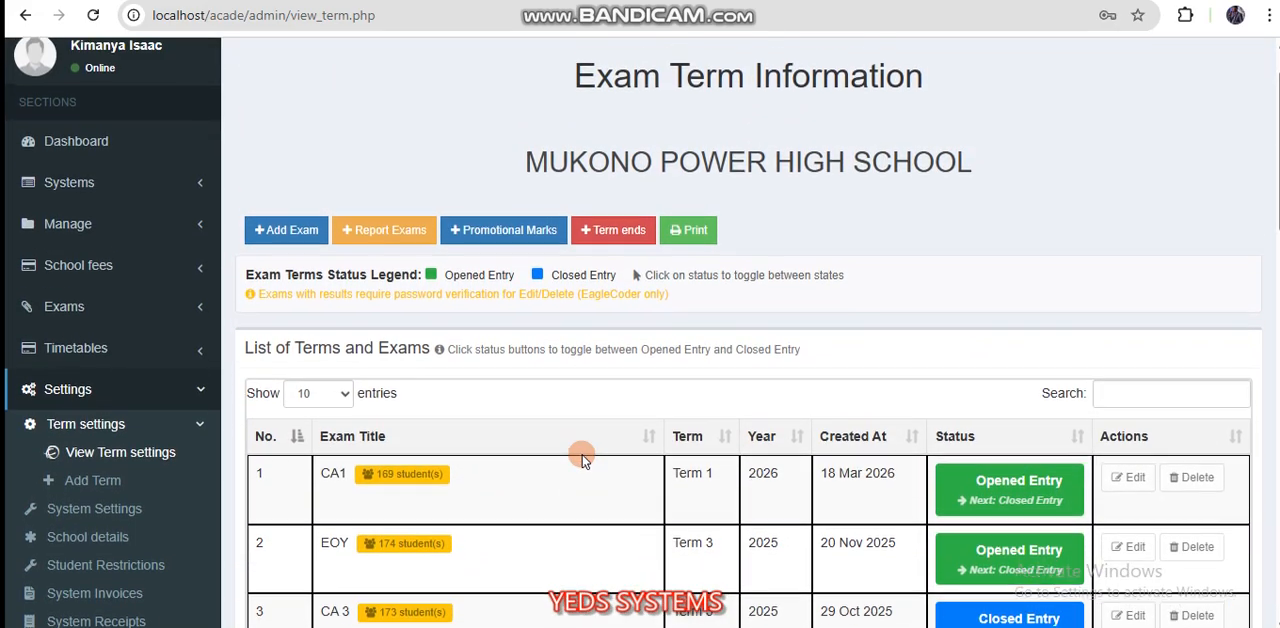
pyautogui.scroll(-1, 488, 418)
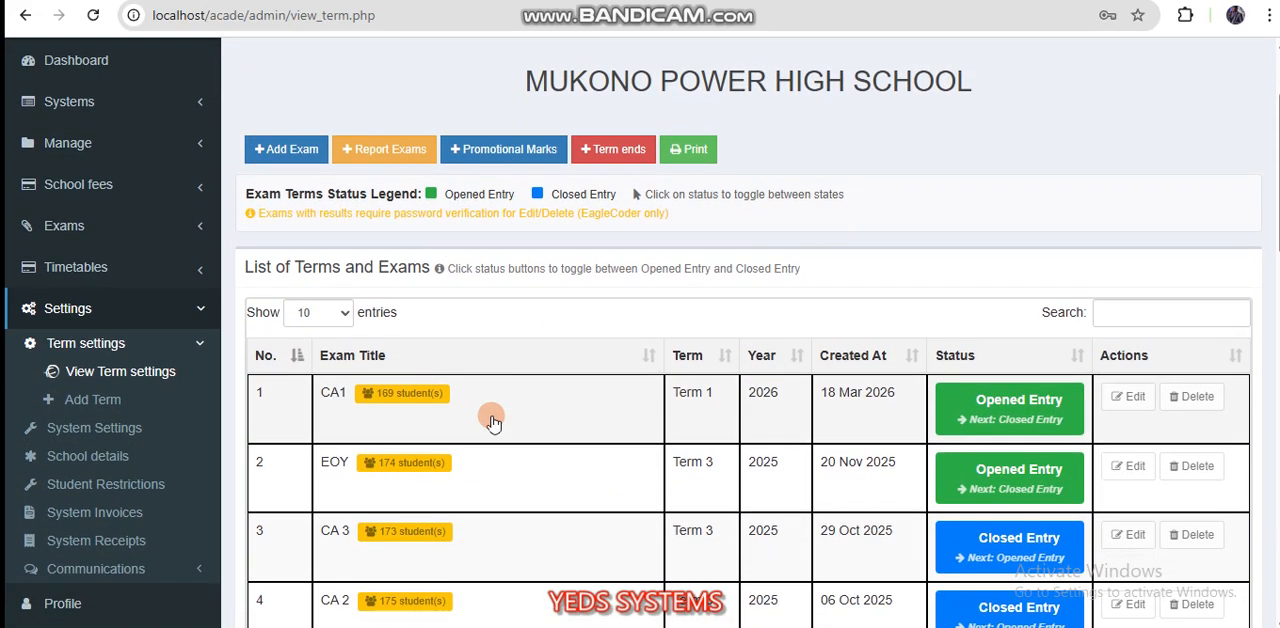
pyautogui.scroll(-1, 493, 420)
pyautogui.scroll(1, 978, 373)
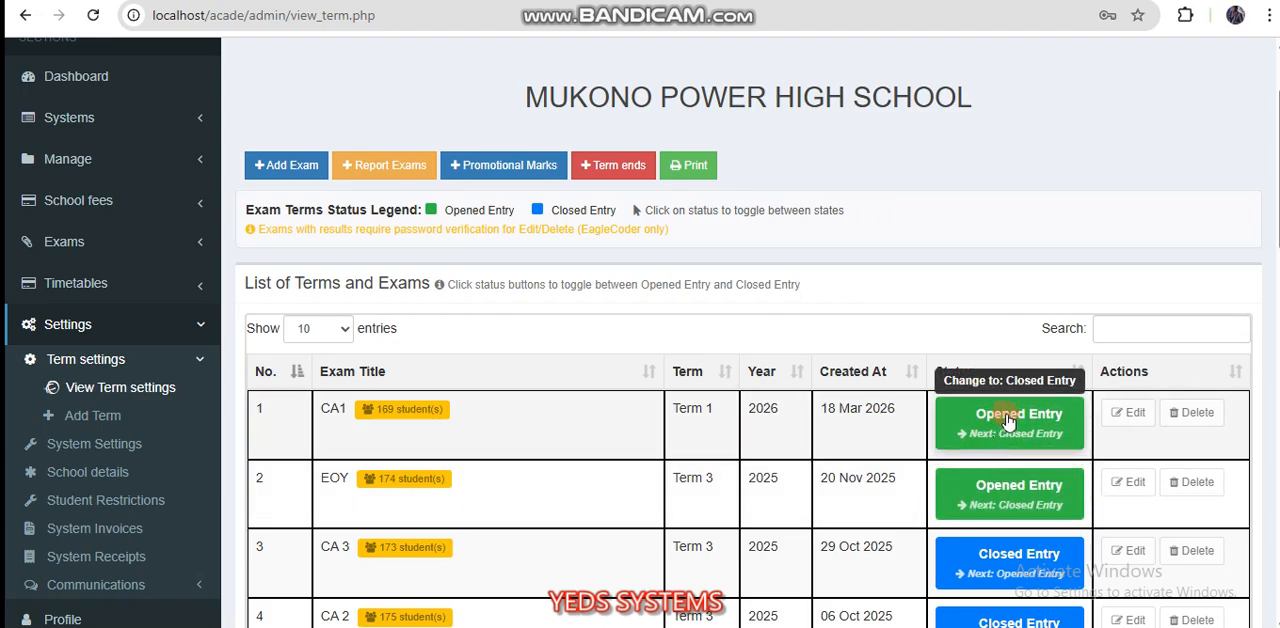
pyautogui.click(995, 497)
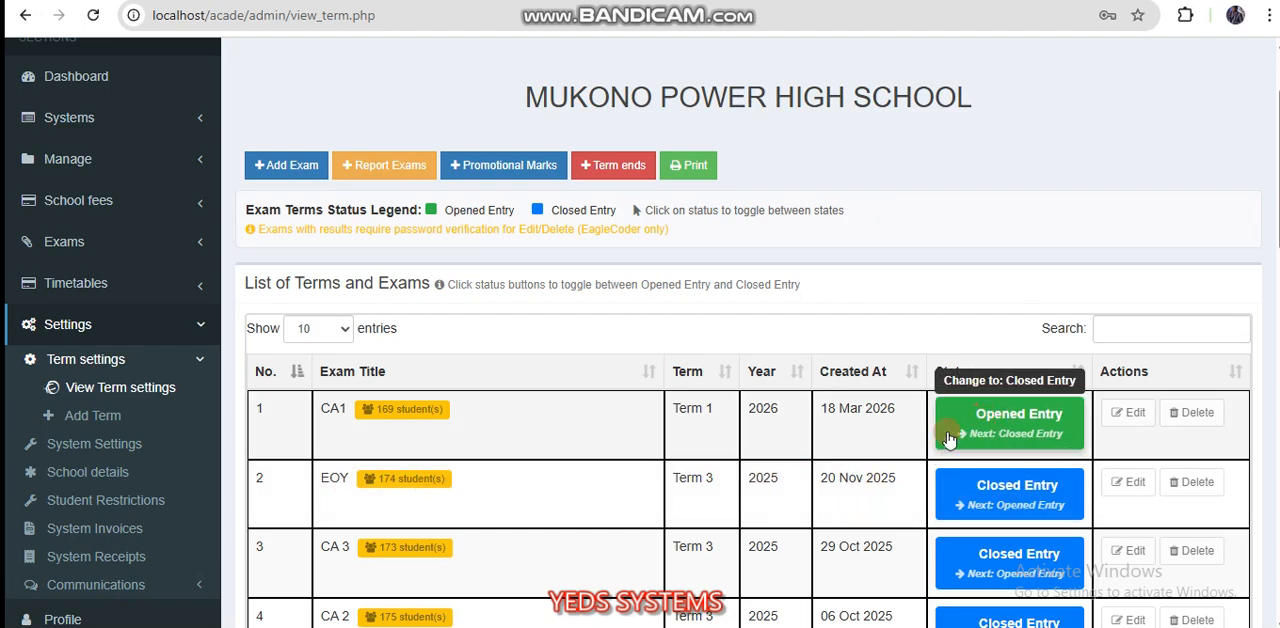
# Step: Start adding a new exam and enter MID as its exam title
pyautogui.scroll(-1, 950, 435)
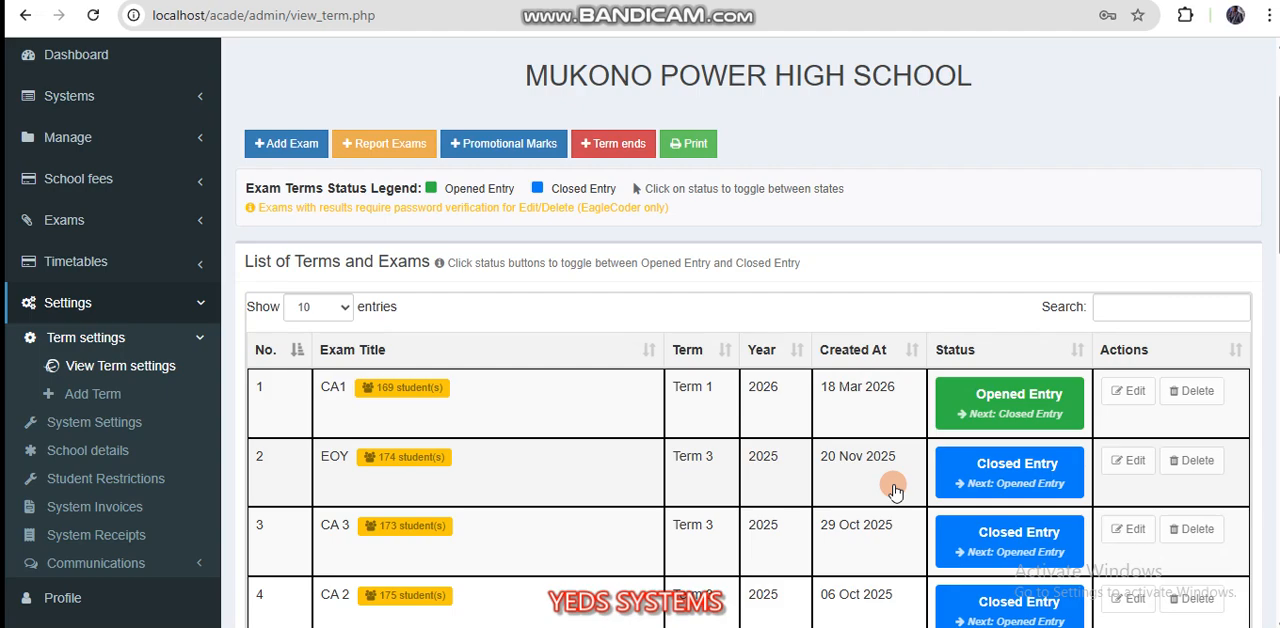
pyautogui.scroll(1, 895, 490)
pyautogui.scroll(-1, 895, 490)
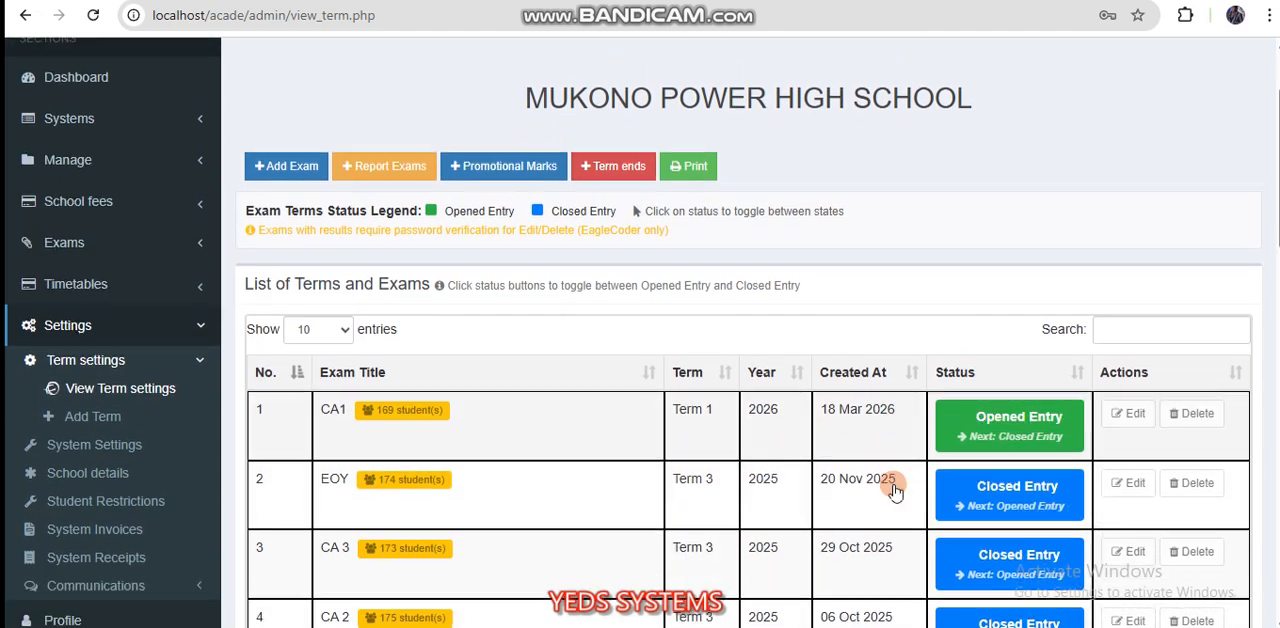
pyautogui.scroll(1, 895, 490)
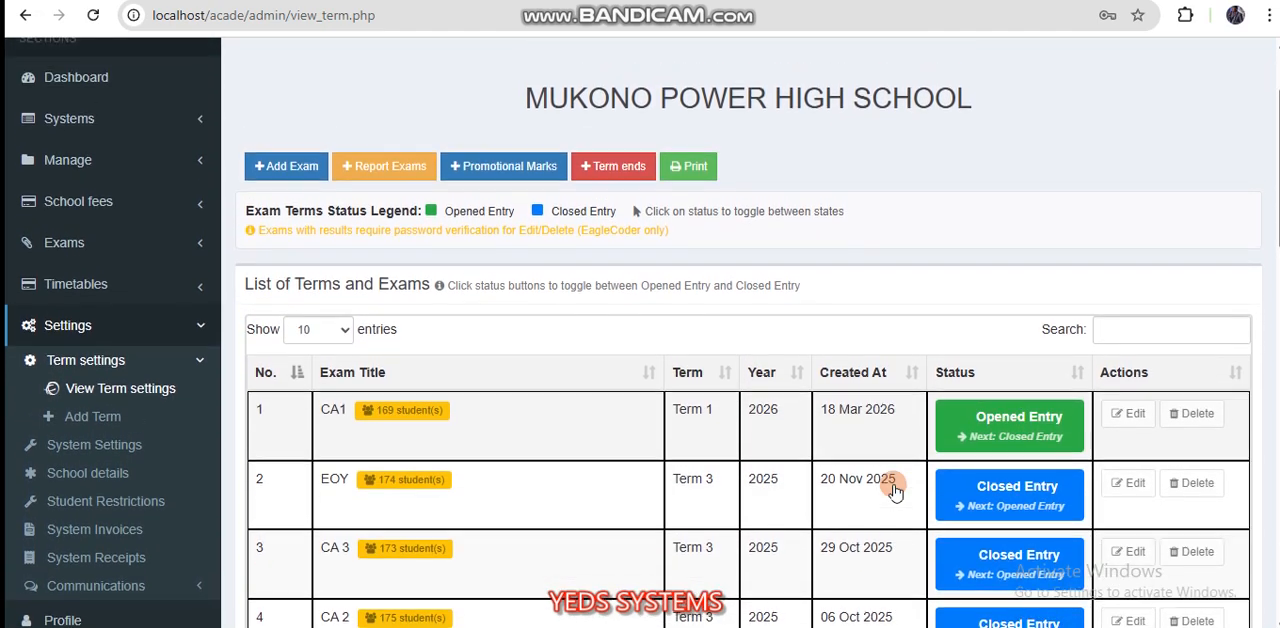
pyautogui.click(287, 170)
pyautogui.click(413, 188)
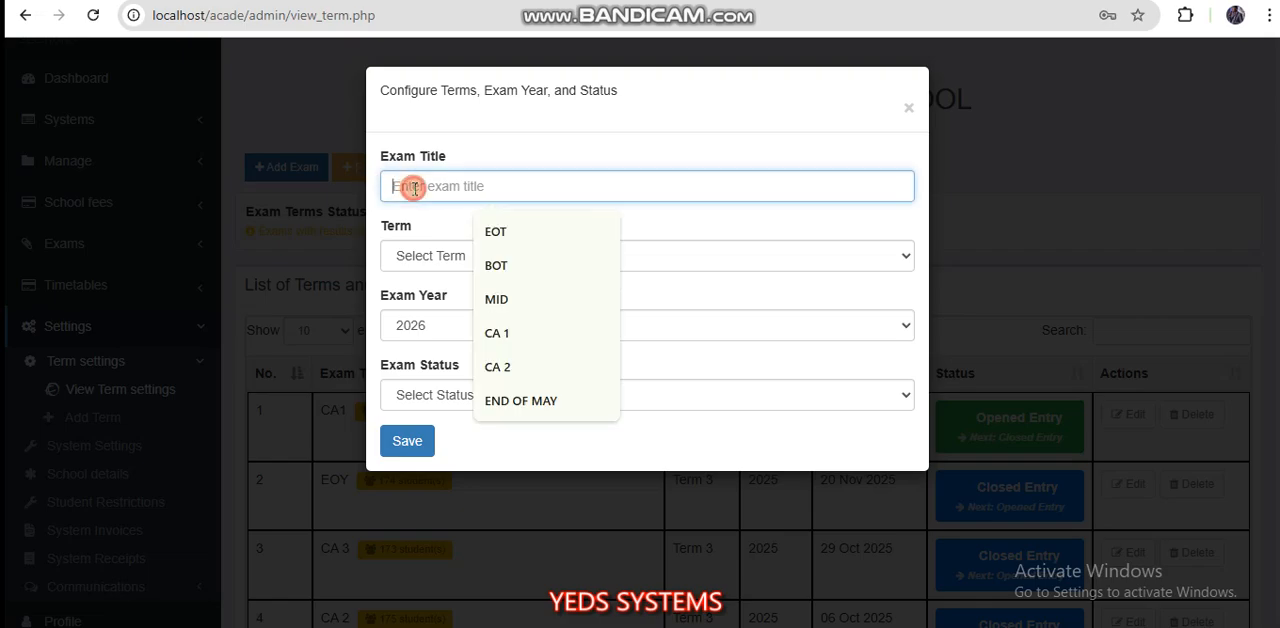
pyautogui.write('mid')
pyautogui.press('BackSpace')
pyautogui.press('BackSpace')
pyautogui.press('BackSpace')
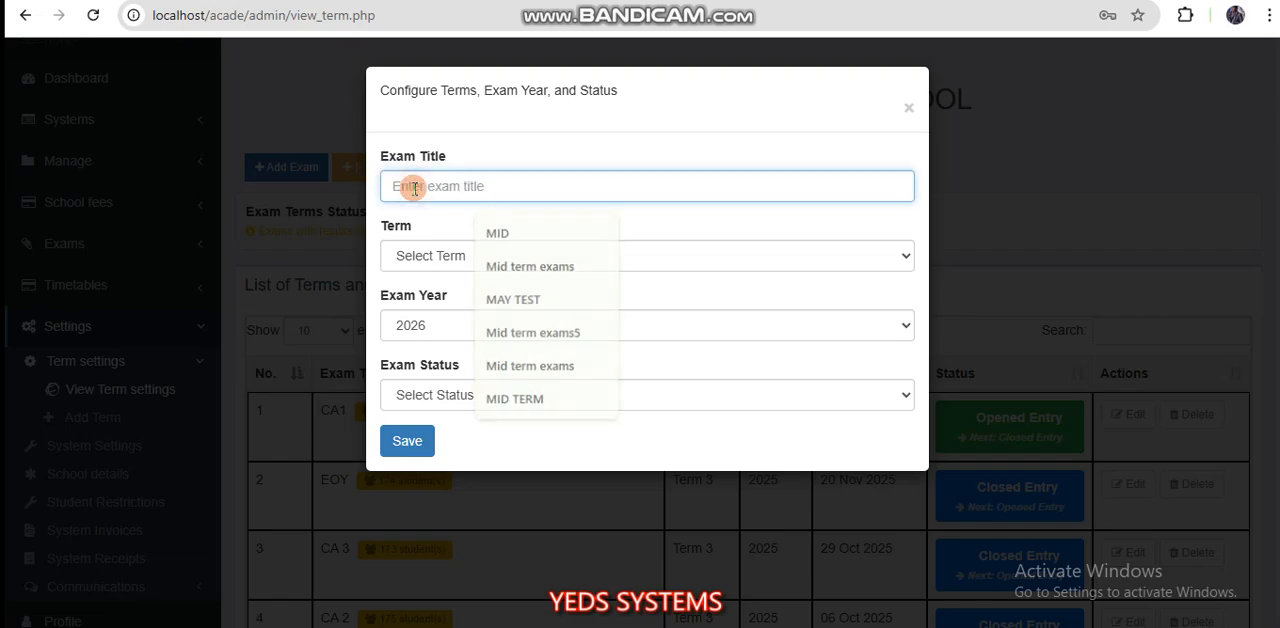
pyautogui.write('MID')
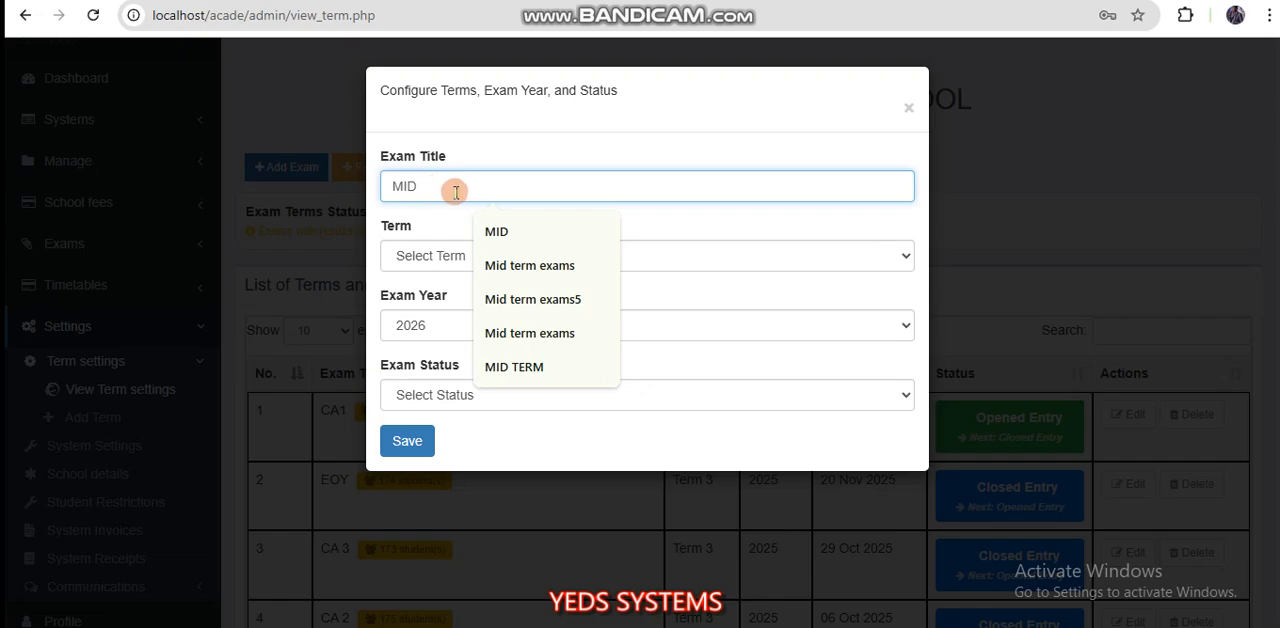
# Step: Assign the new exam to Term 1 with the status Allow Marks Entry, and save it
pyautogui.click(414, 255)
pyautogui.click(420, 307)
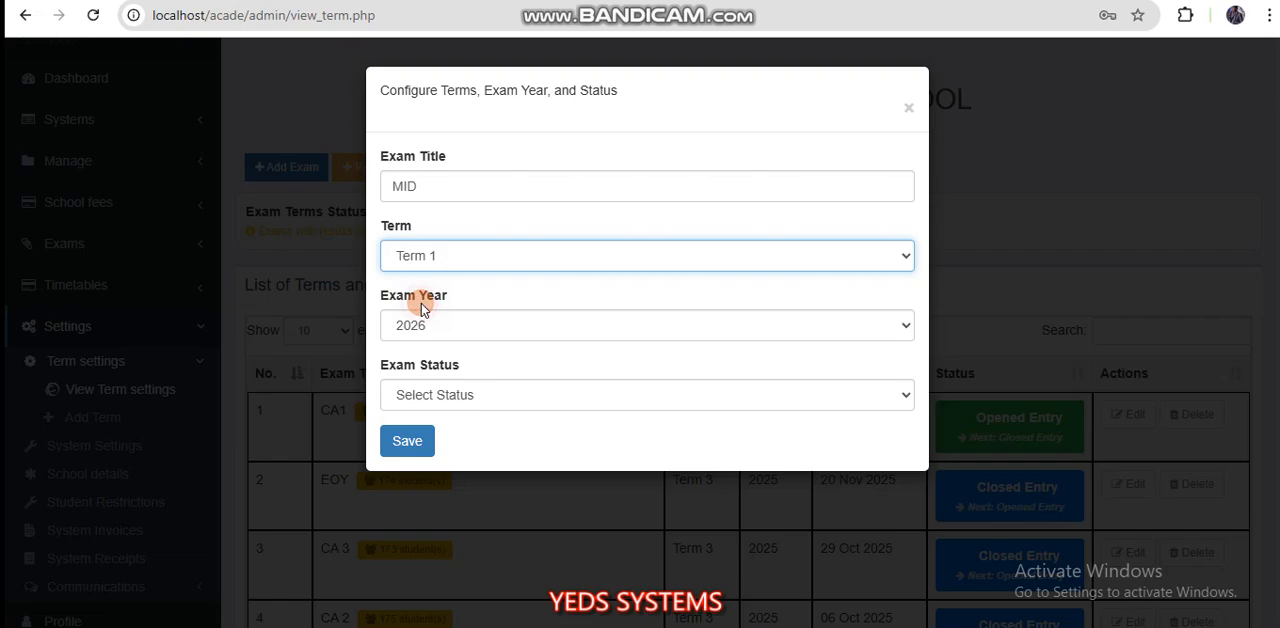
pyautogui.click(420, 396)
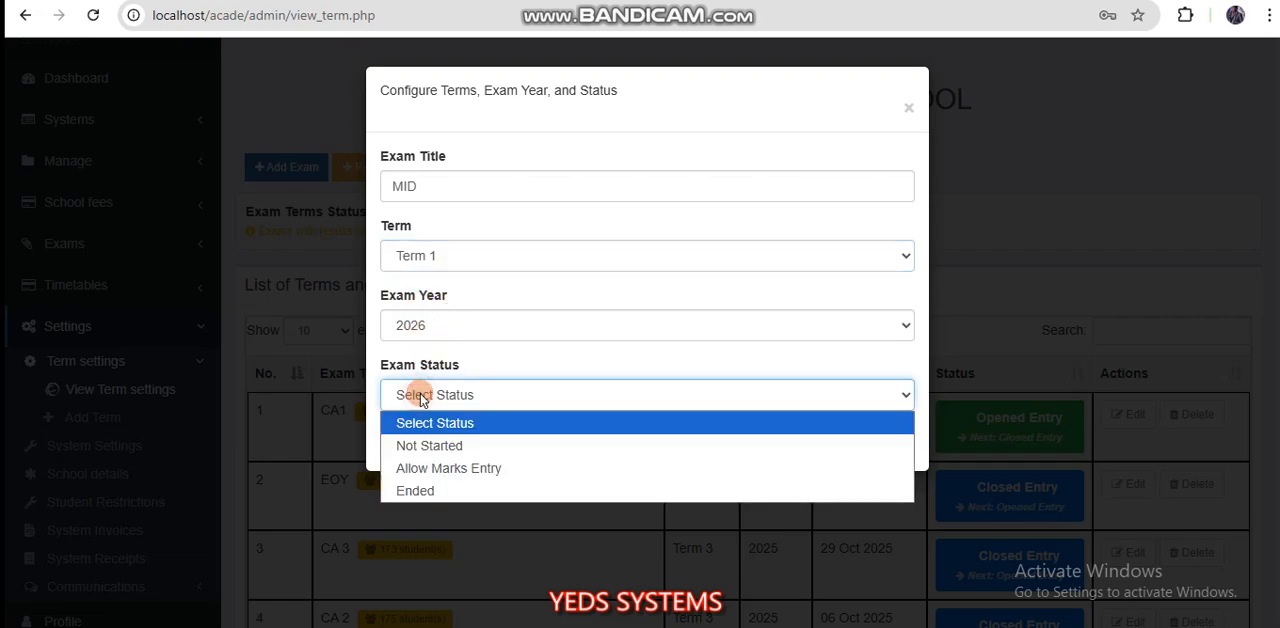
pyautogui.click(440, 468)
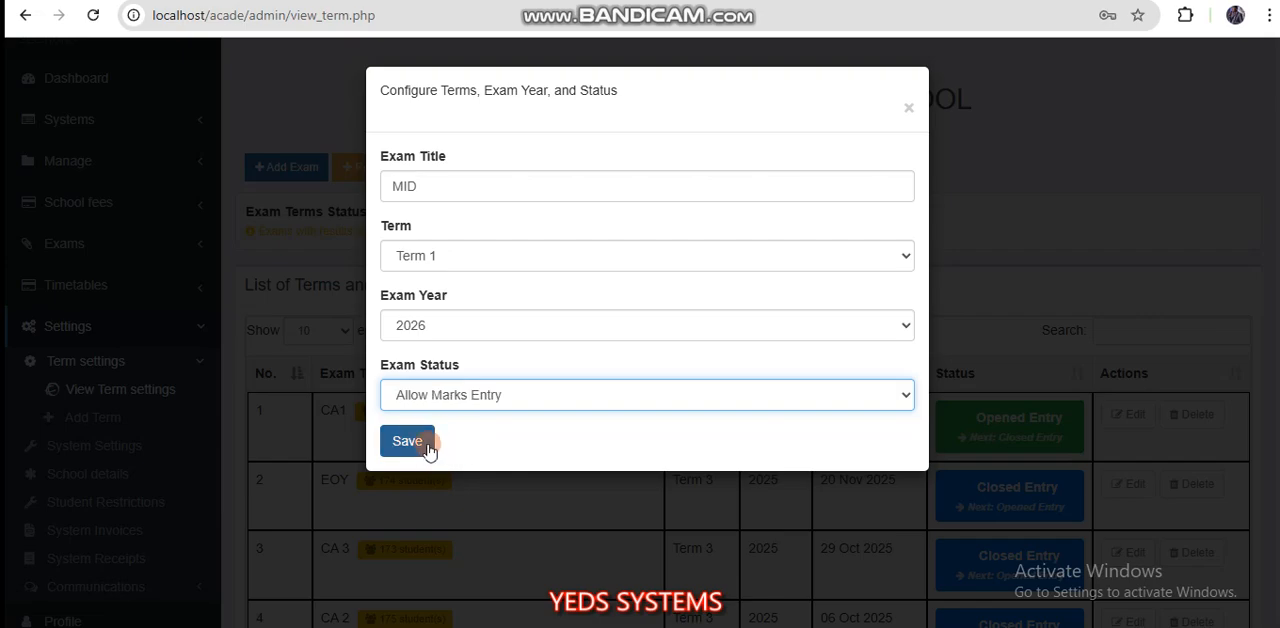
pyautogui.click(405, 447)
pyautogui.click(423, 405)
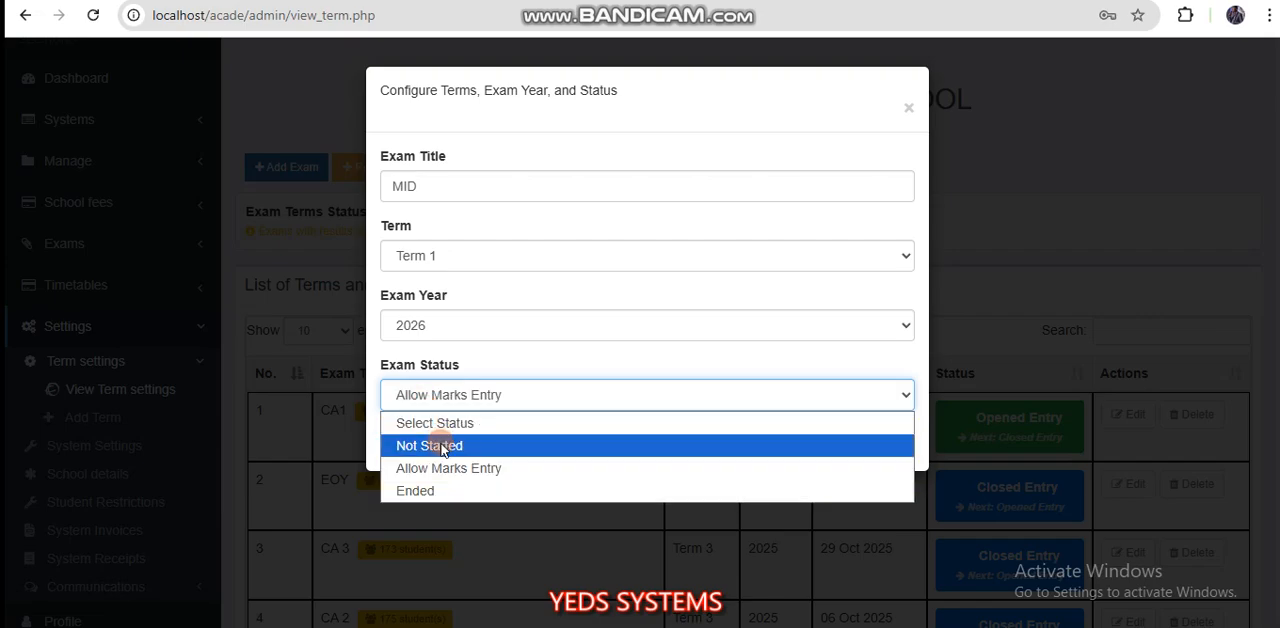
pyautogui.click(460, 348)
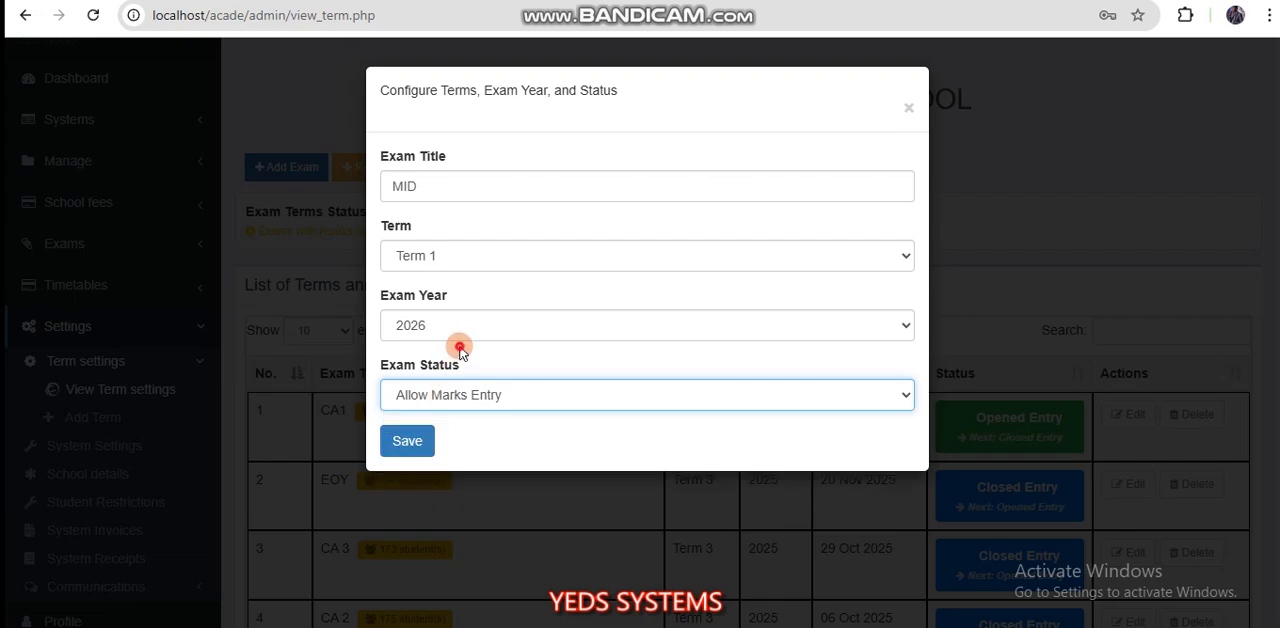
pyautogui.click(407, 441)
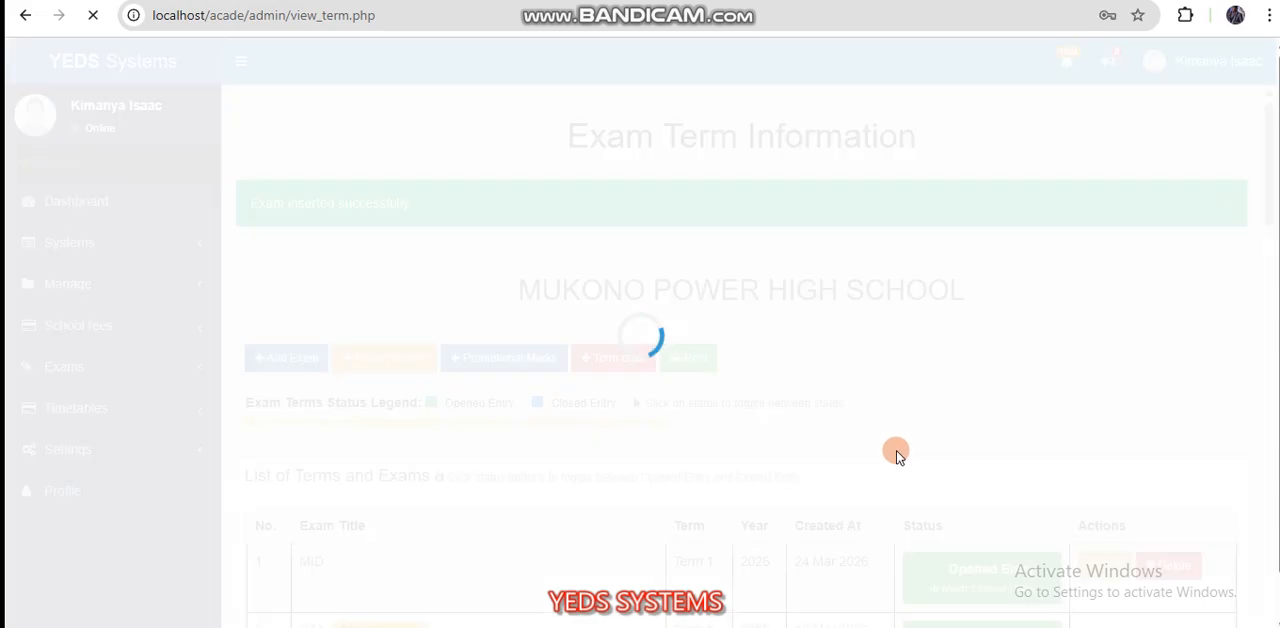
# Step: Change the Term 1 2026 CA1 exam's status to Closed Entry
pyautogui.scroll(-3, 956, 463)
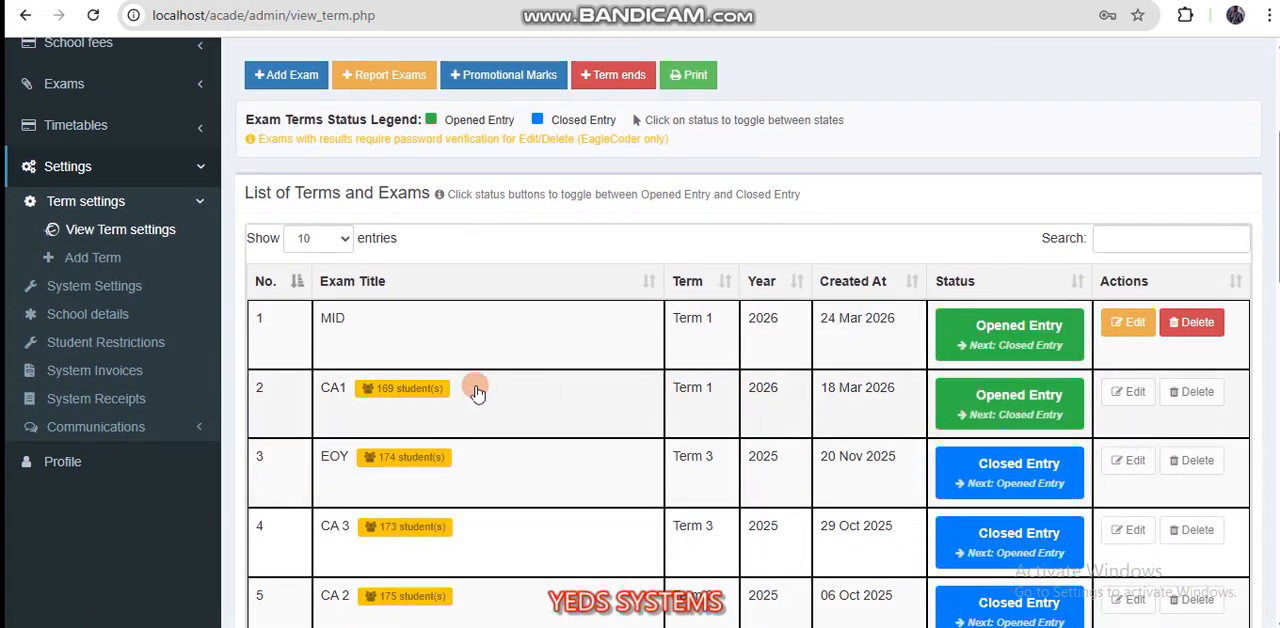
pyautogui.click(995, 398)
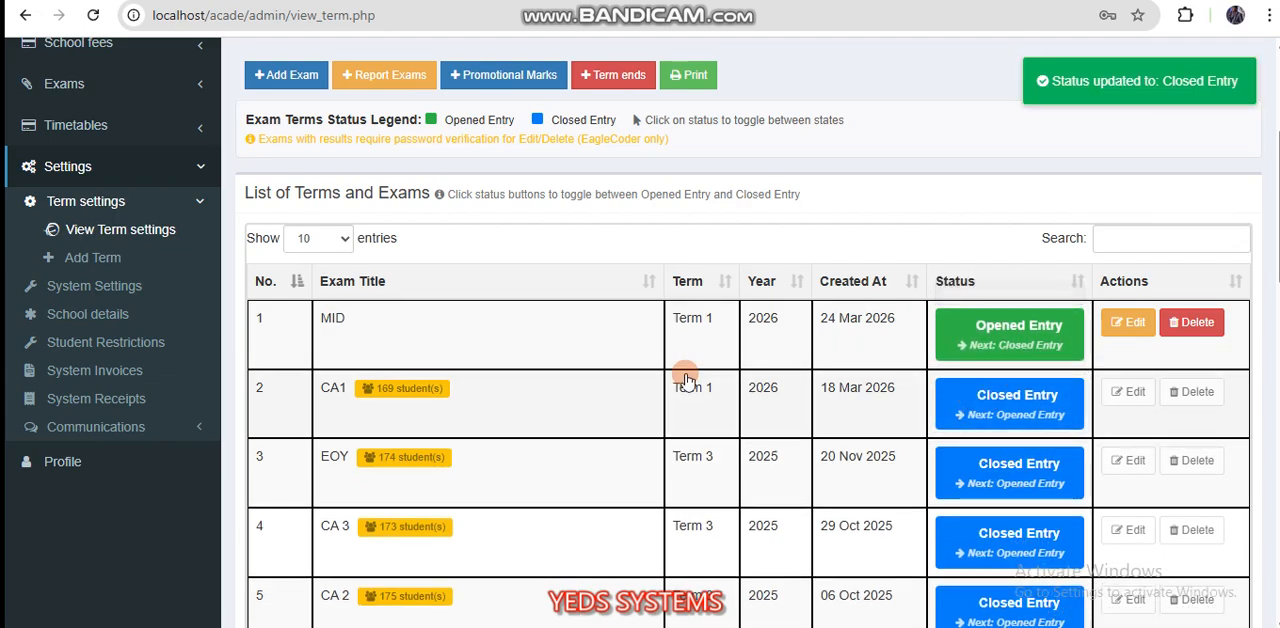
# Step: Examine the list of terms and exams and the exam sets that appear on the report cards
pyautogui.scroll(-3, 687, 375)
pyautogui.scroll(-5, 687, 378)
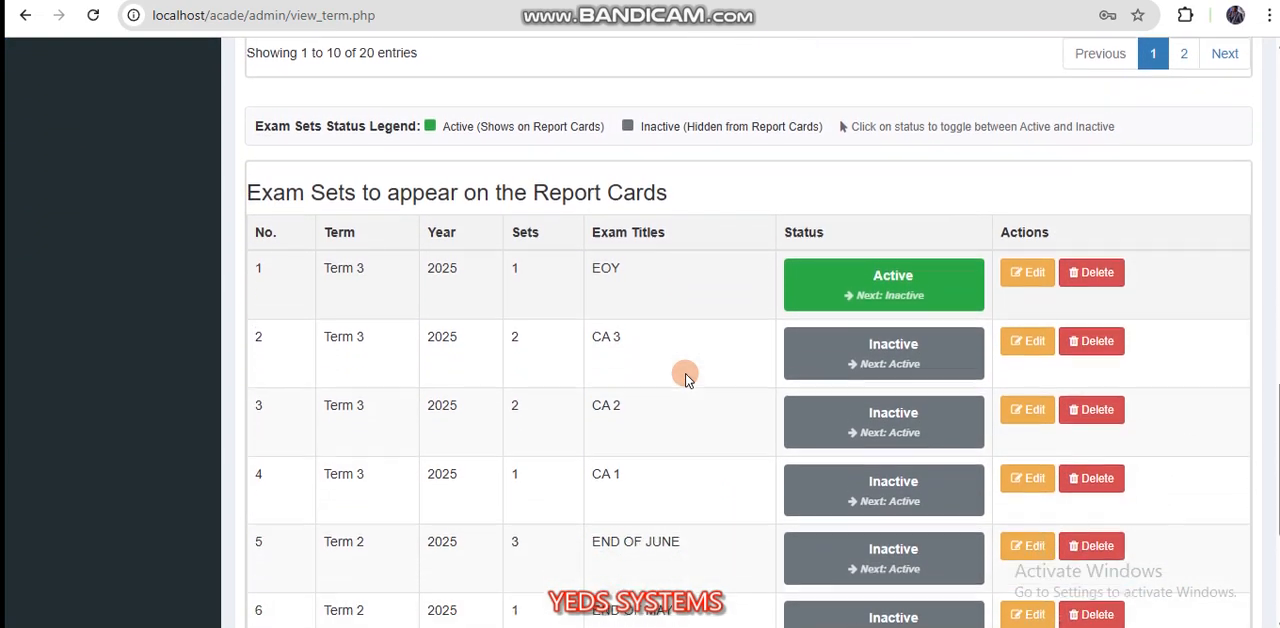
pyautogui.scroll(8, 687, 378)
pyautogui.scroll(1, 687, 378)
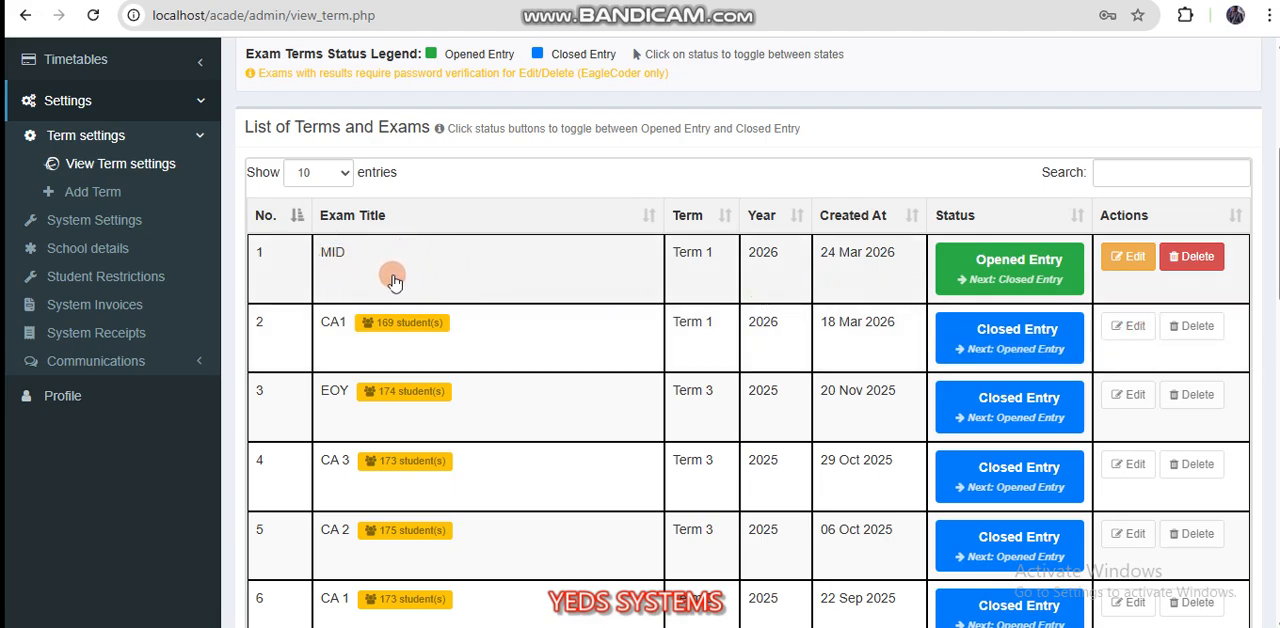
pyautogui.scroll(-3, 465, 410)
pyautogui.scroll(-9, 465, 410)
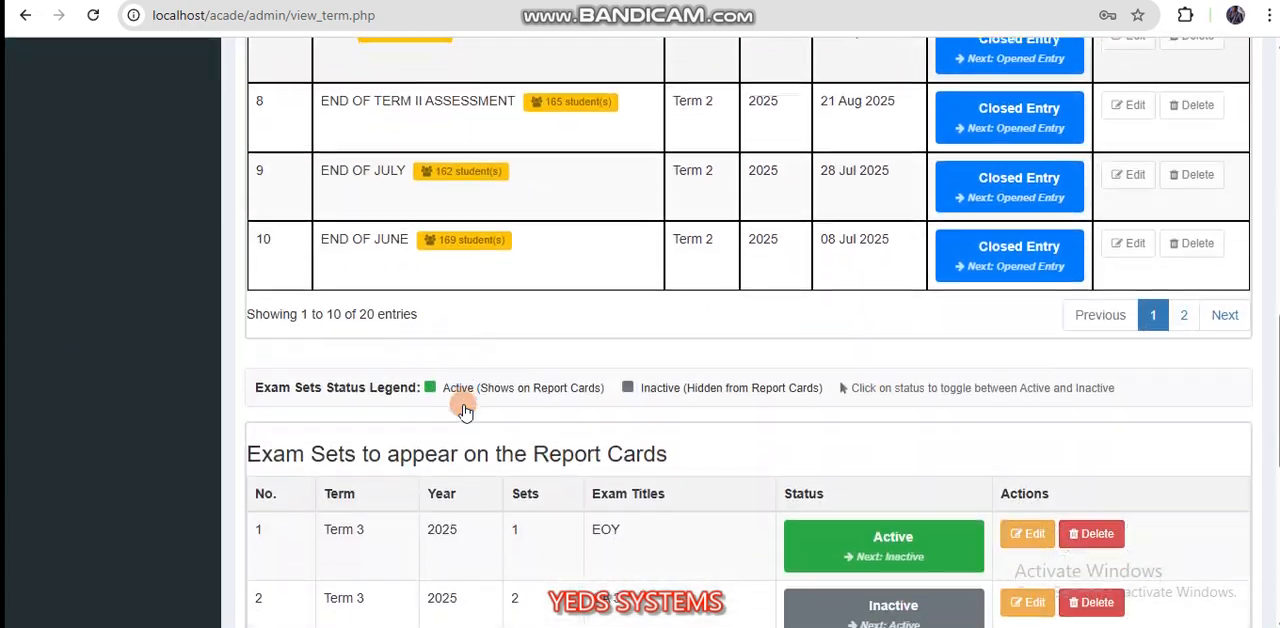
pyautogui.scroll(-1, 463, 410)
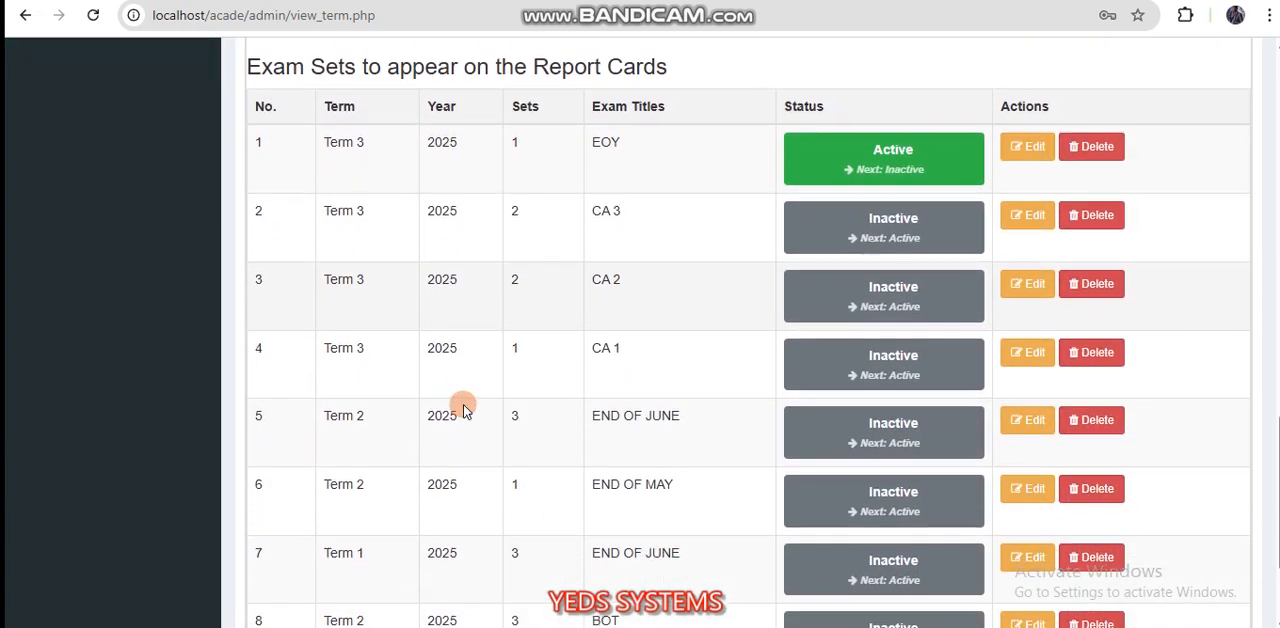
pyautogui.scroll(1, 458, 408)
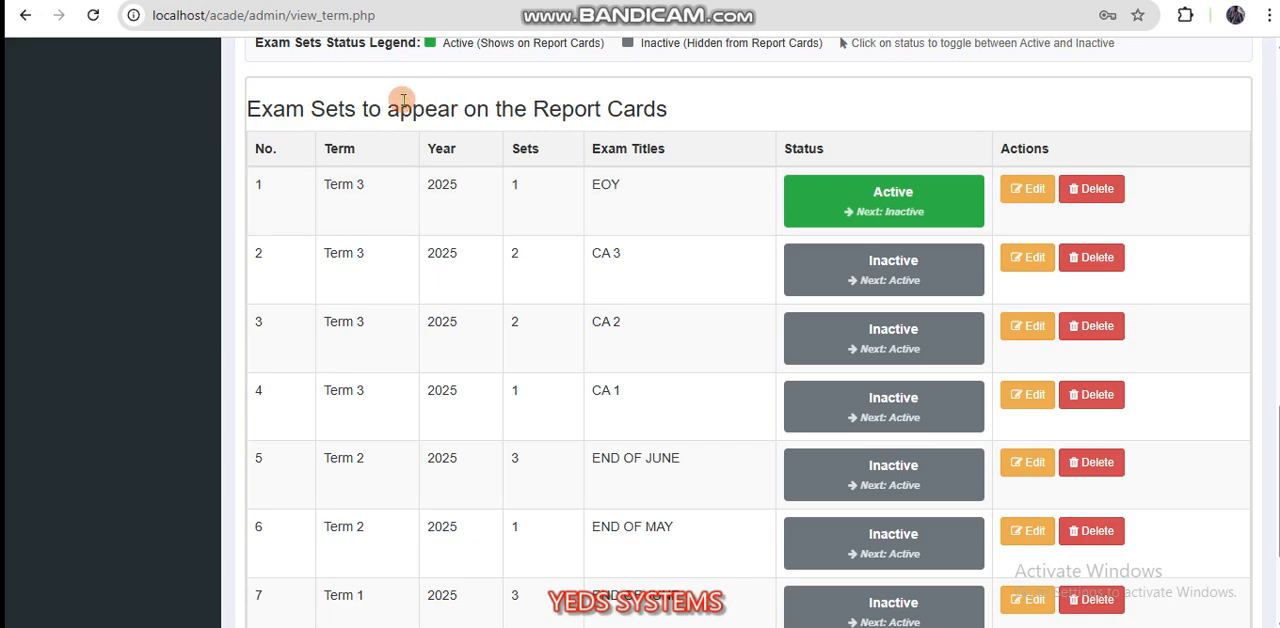
pyautogui.scroll(1, 633, 248)
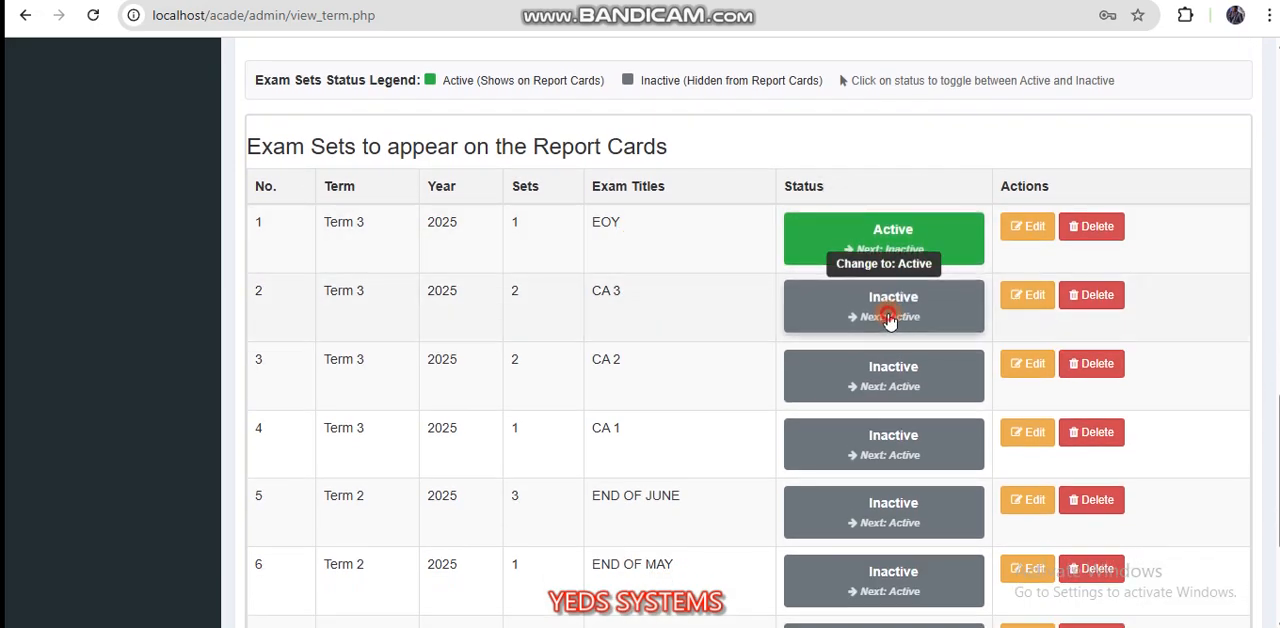
# Step: Set the Term 3 2025 exam sets CA 3, CA 2 and CA 1 to Active for the report cards
pyautogui.click(887, 318)
pyautogui.click(878, 372)
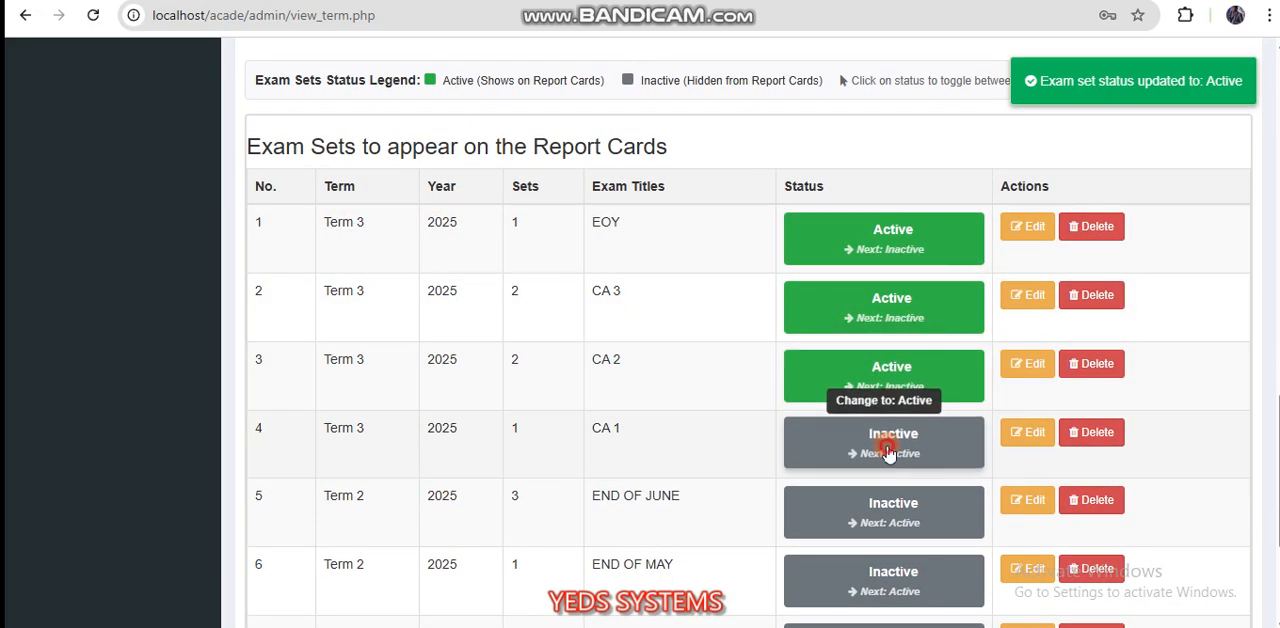
pyautogui.click(876, 432)
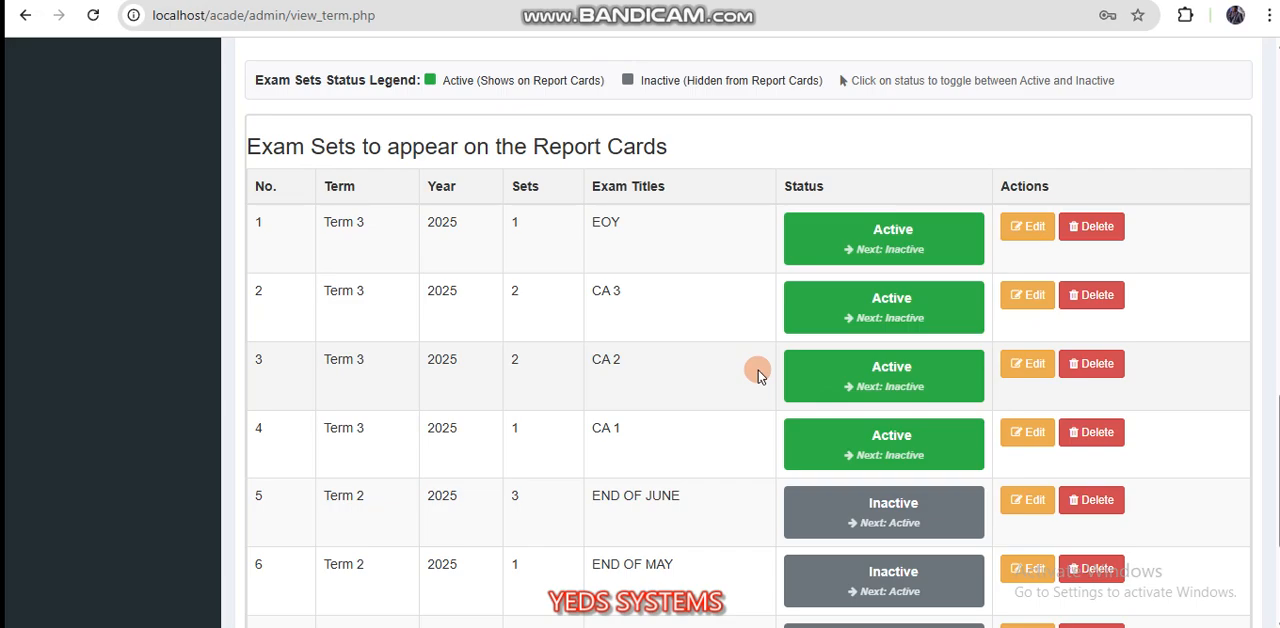
# Step: Return the Term 3 2025 exam sets CA 1, CA 2 and CA 3 to Inactive
pyautogui.click(864, 434)
pyautogui.click(838, 372)
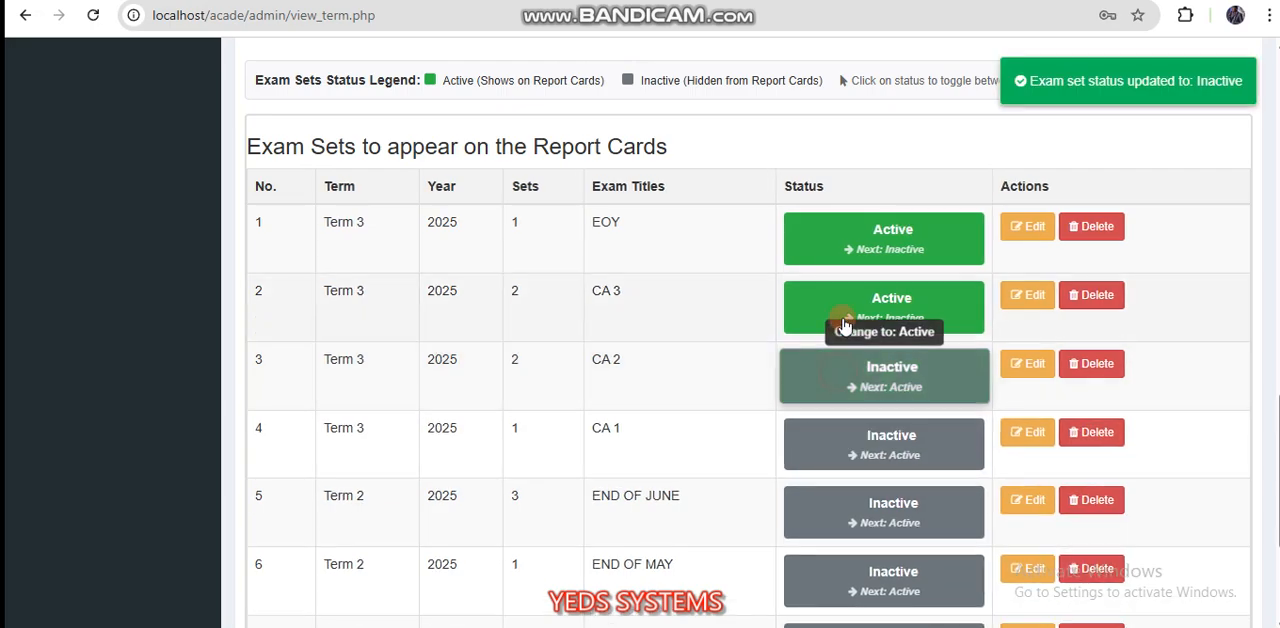
pyautogui.click(832, 305)
# Step: Start adding a report card exam set and assign it to Term 1
pyautogui.scroll(2, 700, 252)
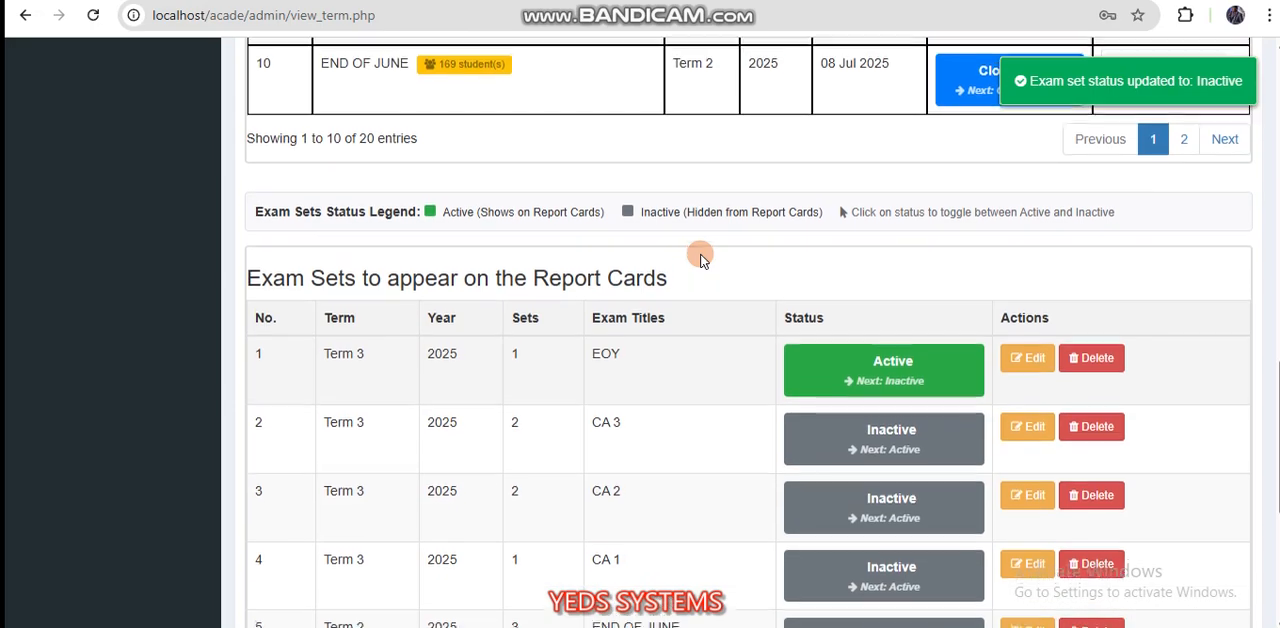
pyautogui.scroll(1, 701, 255)
pyautogui.scroll(-2, 701, 255)
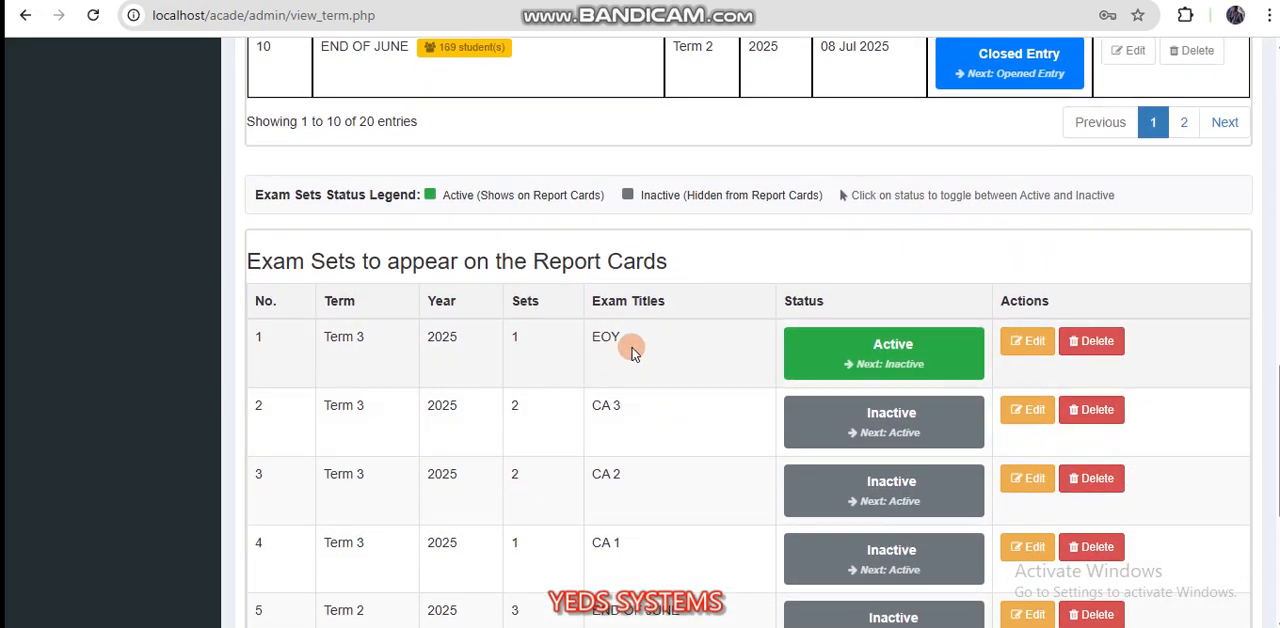
pyautogui.scroll(3, 610, 345)
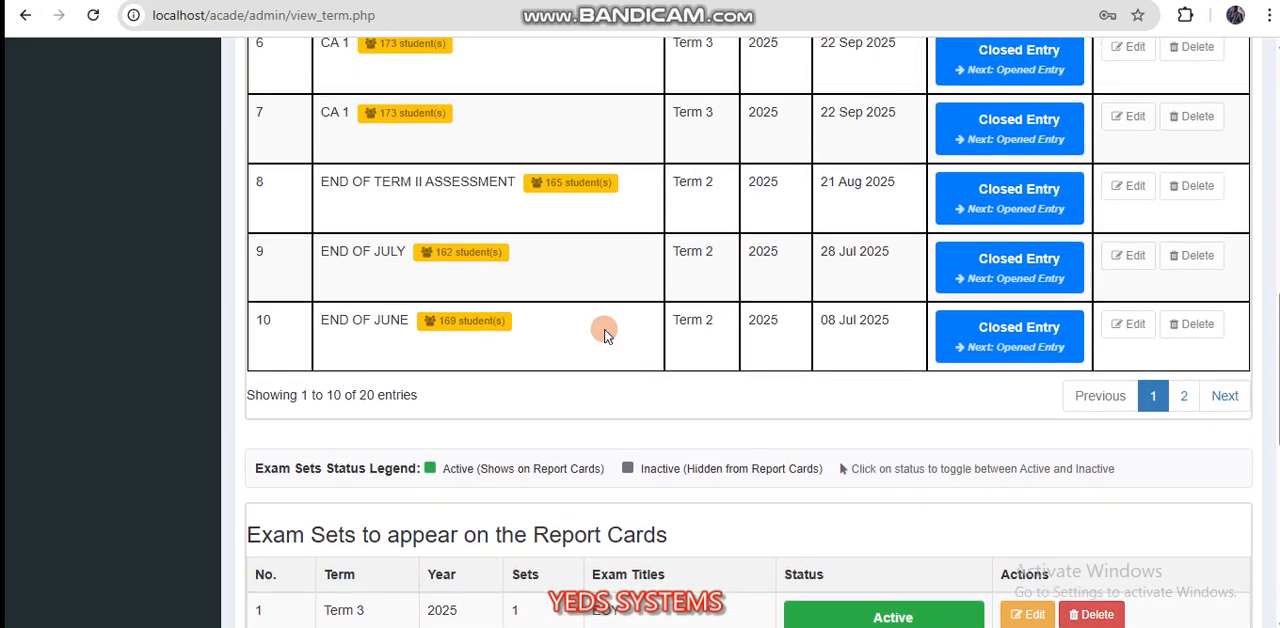
pyautogui.scroll(5, 605, 335)
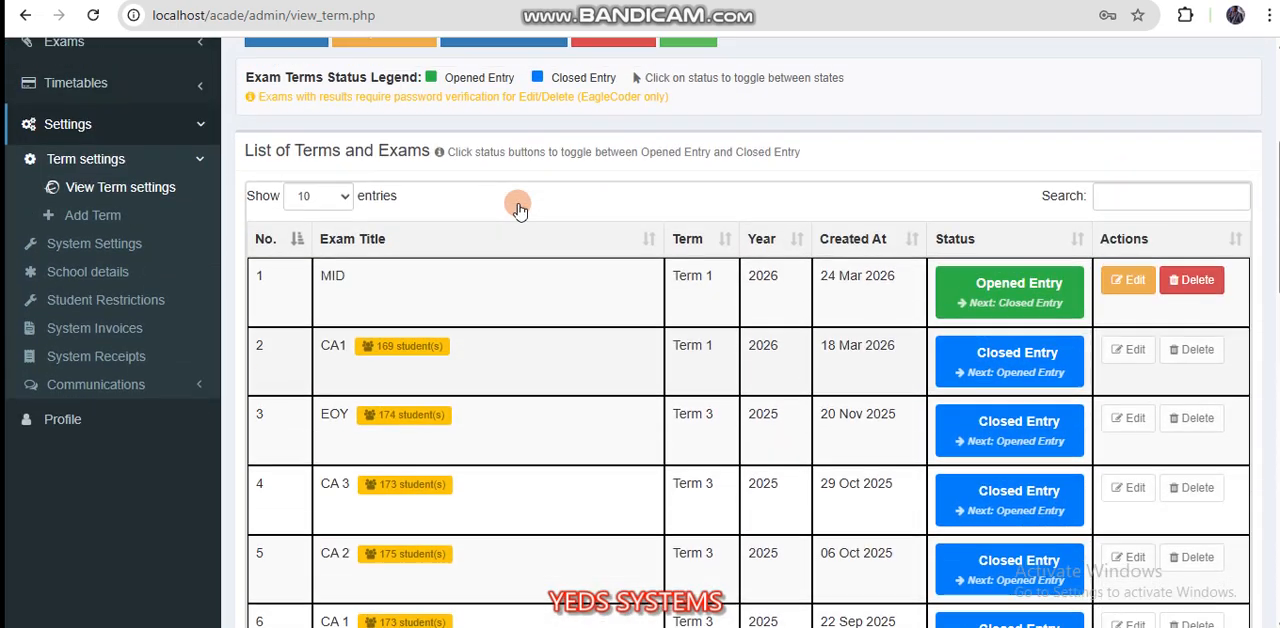
pyautogui.scroll(3, 645, 305)
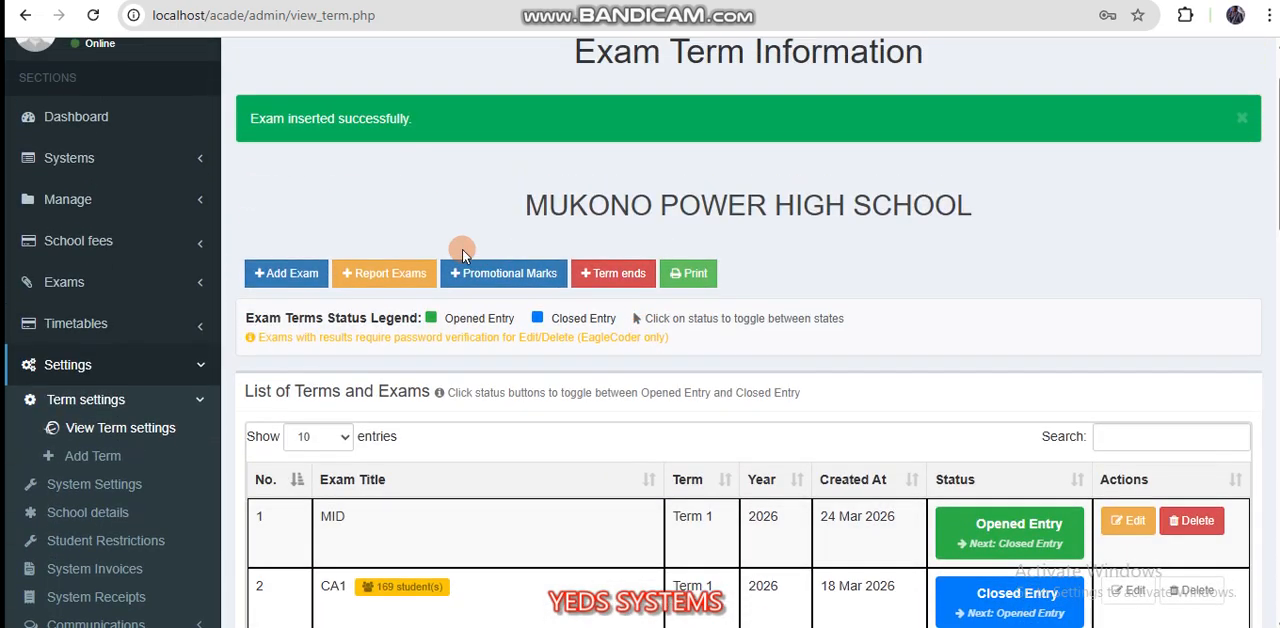
pyautogui.click(381, 279)
pyautogui.click(402, 224)
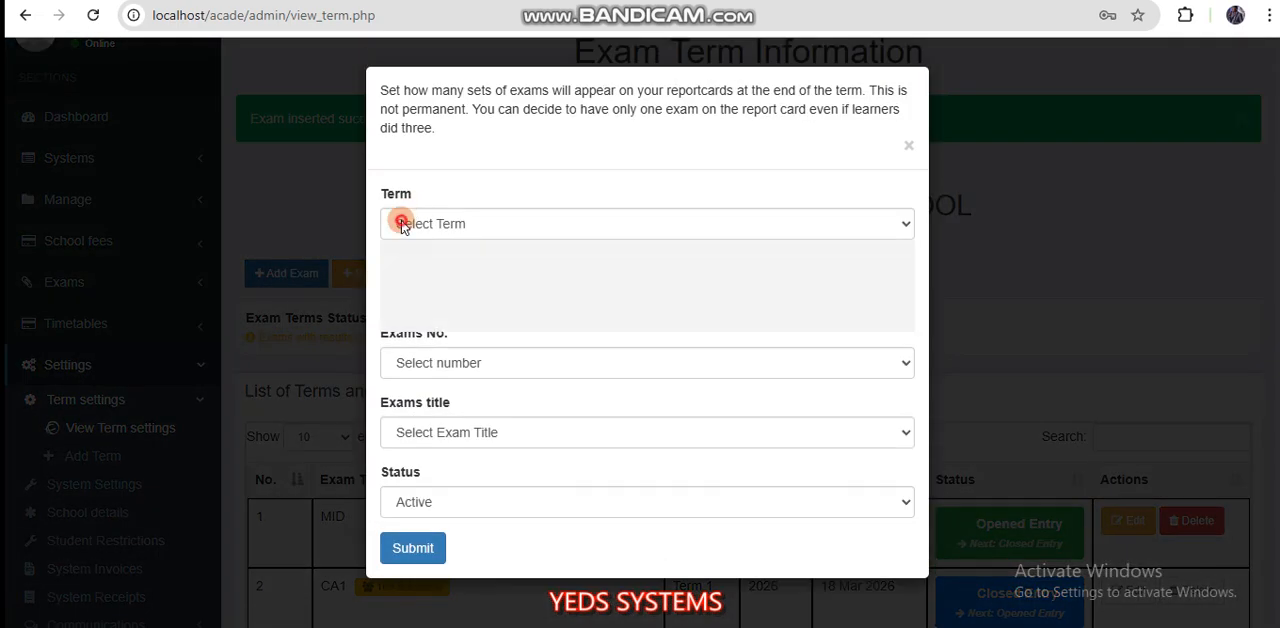
pyautogui.click(433, 274)
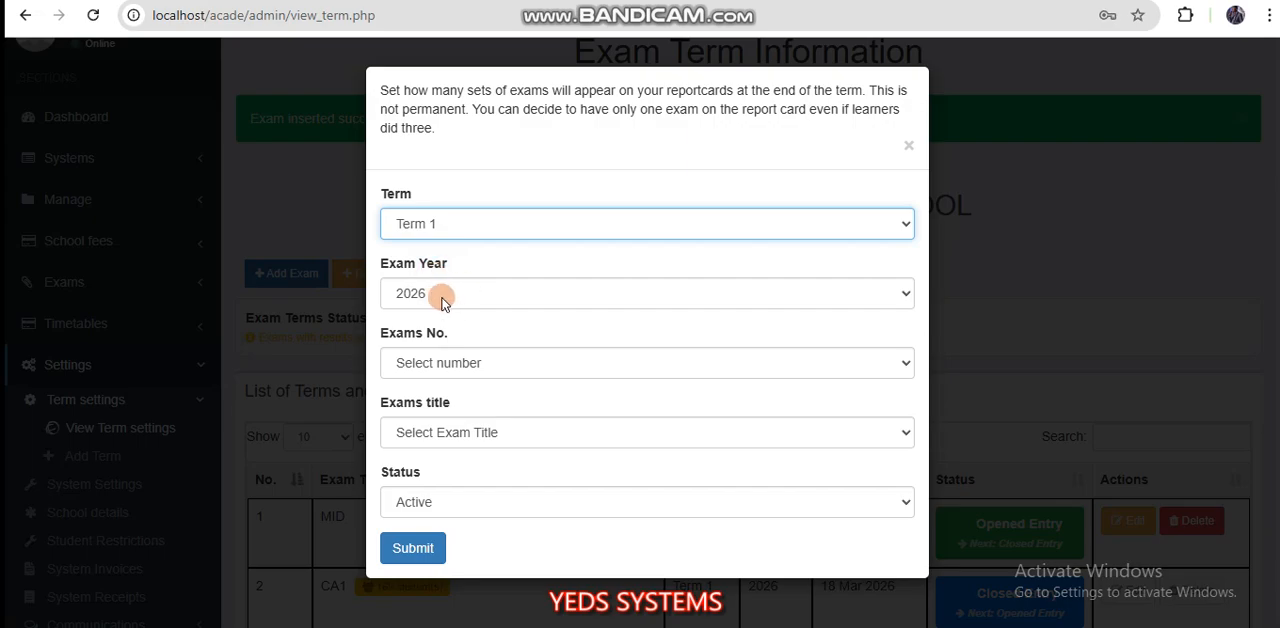
# Step: Set the number of exams to two, choose MID (2026 - Term 1) as the exam title, and submit the exam set
pyautogui.click(413, 364)
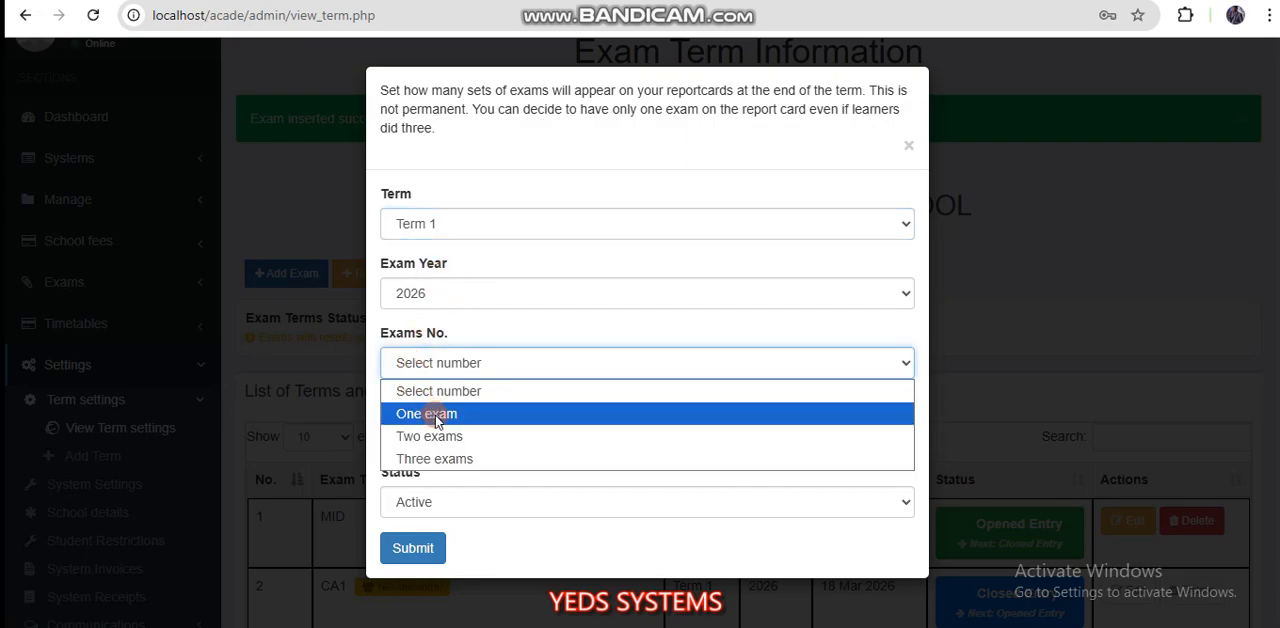
pyautogui.click(440, 440)
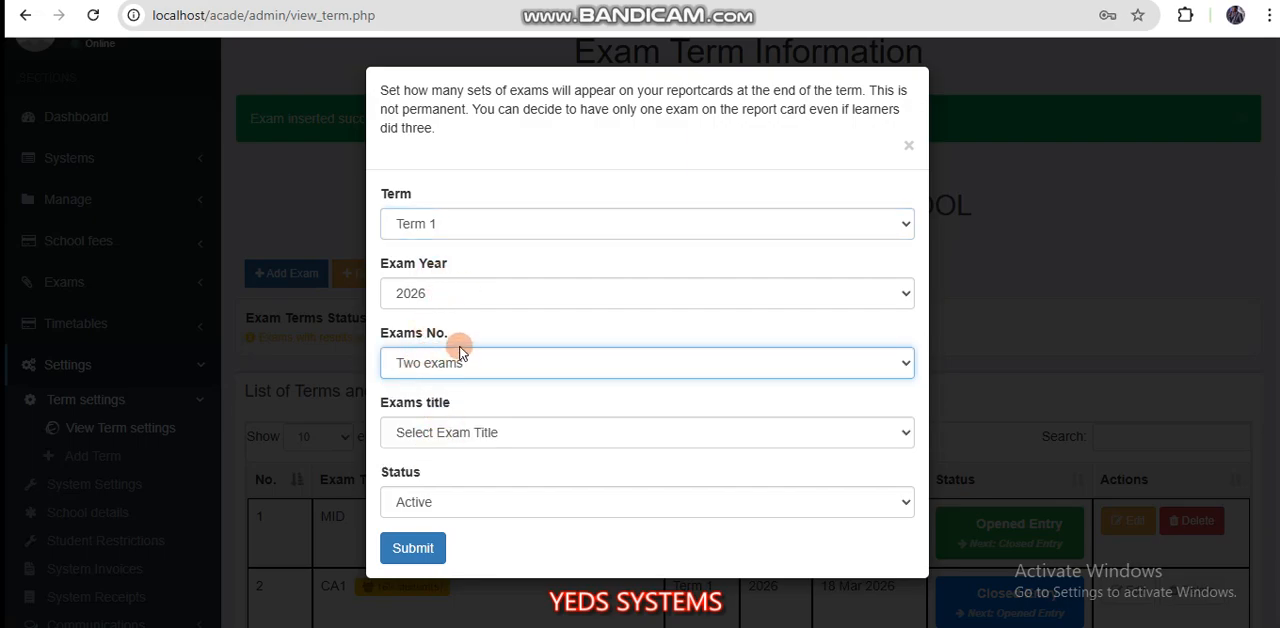
pyautogui.click(446, 435)
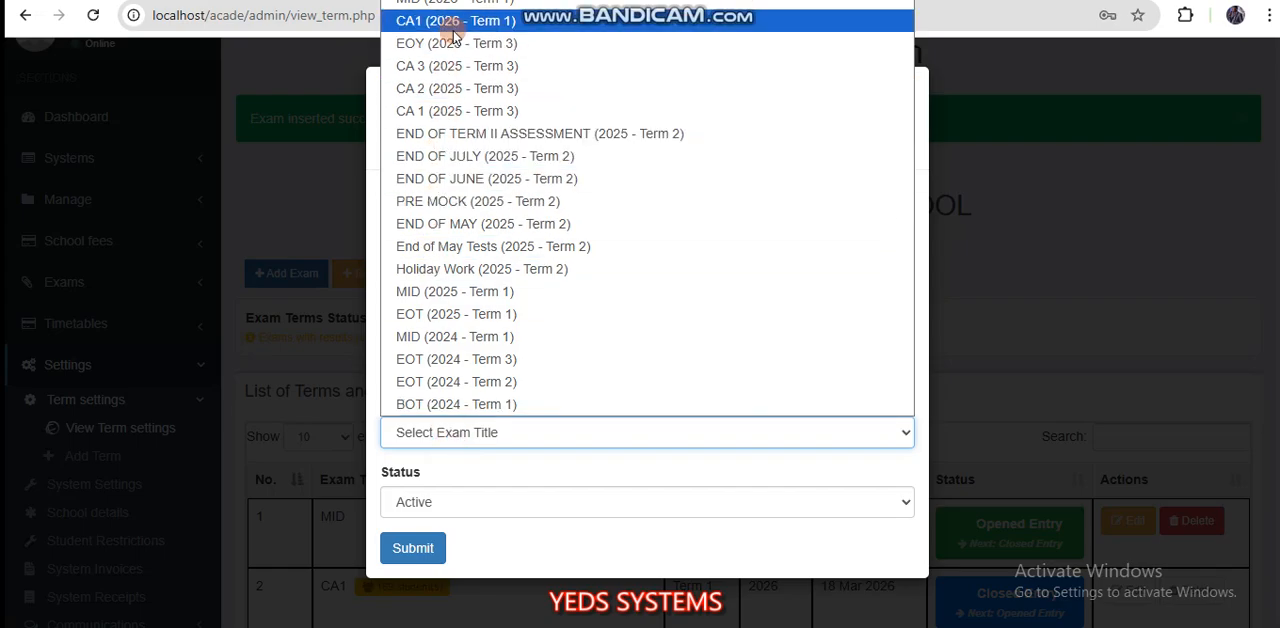
pyautogui.click(487, 5)
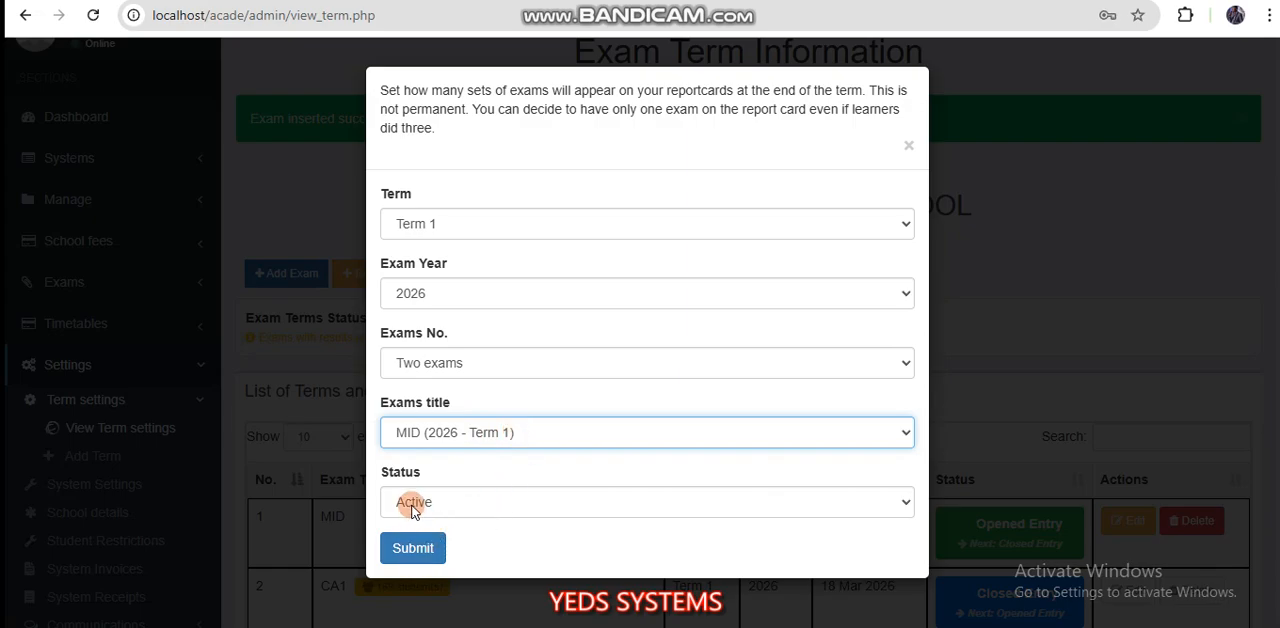
pyautogui.click(413, 548)
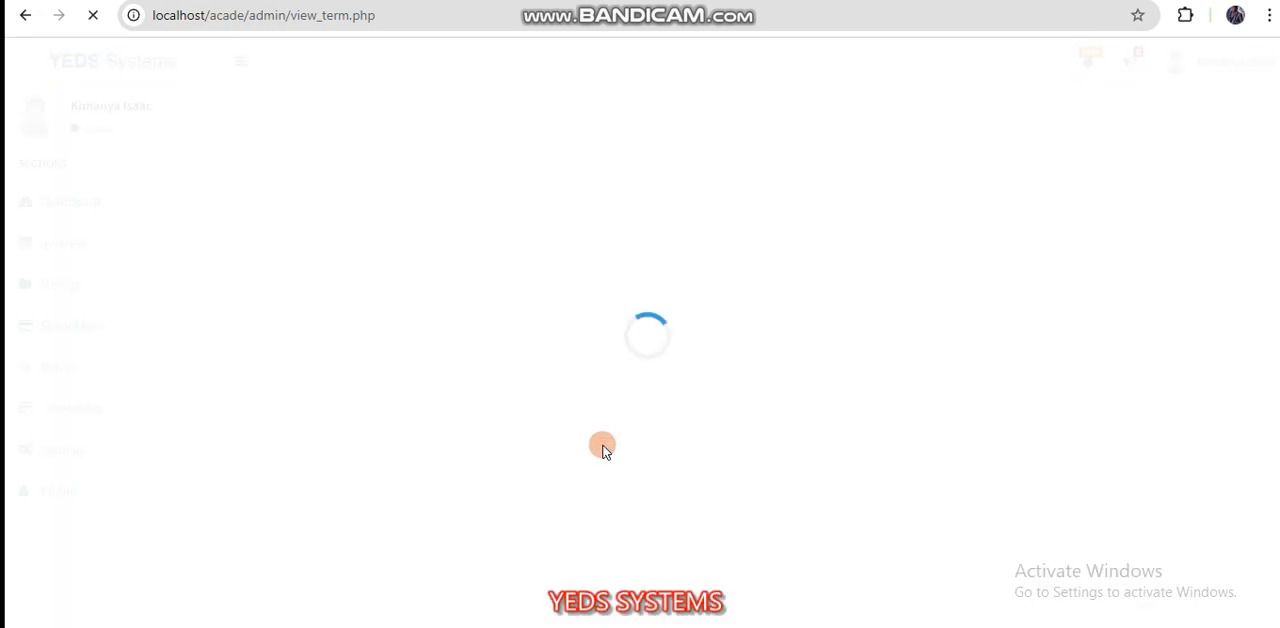
# Step: Set the Term 3 2025 EOY exam set to Inactive for the report cards
pyautogui.scroll(-3, 595, 440)
pyautogui.scroll(-10, 595, 440)
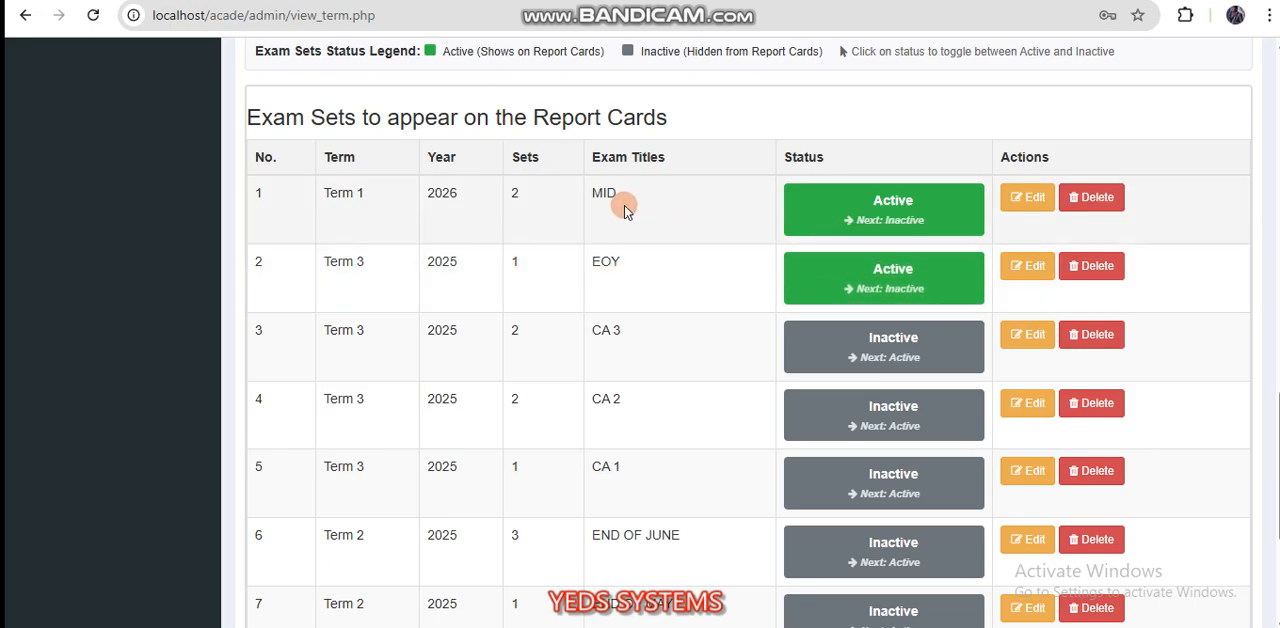
pyautogui.click(905, 272)
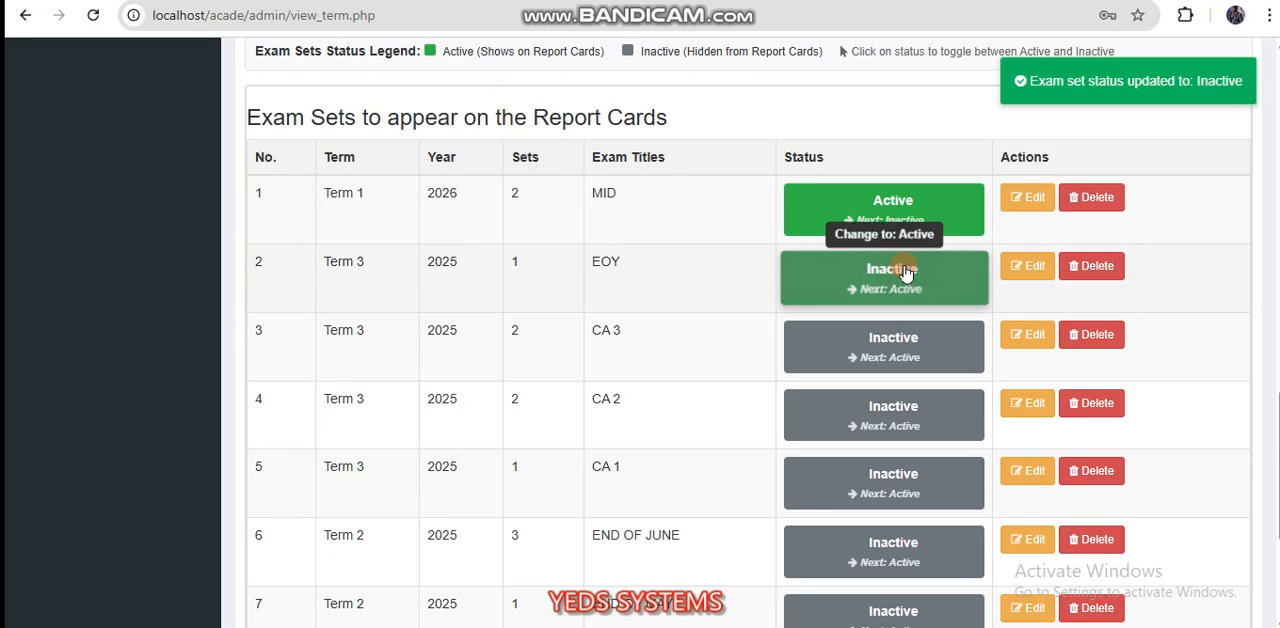
# Step: Go back from the exam term settings to the admin dashboard
pyautogui.scroll(10, 606, 249)
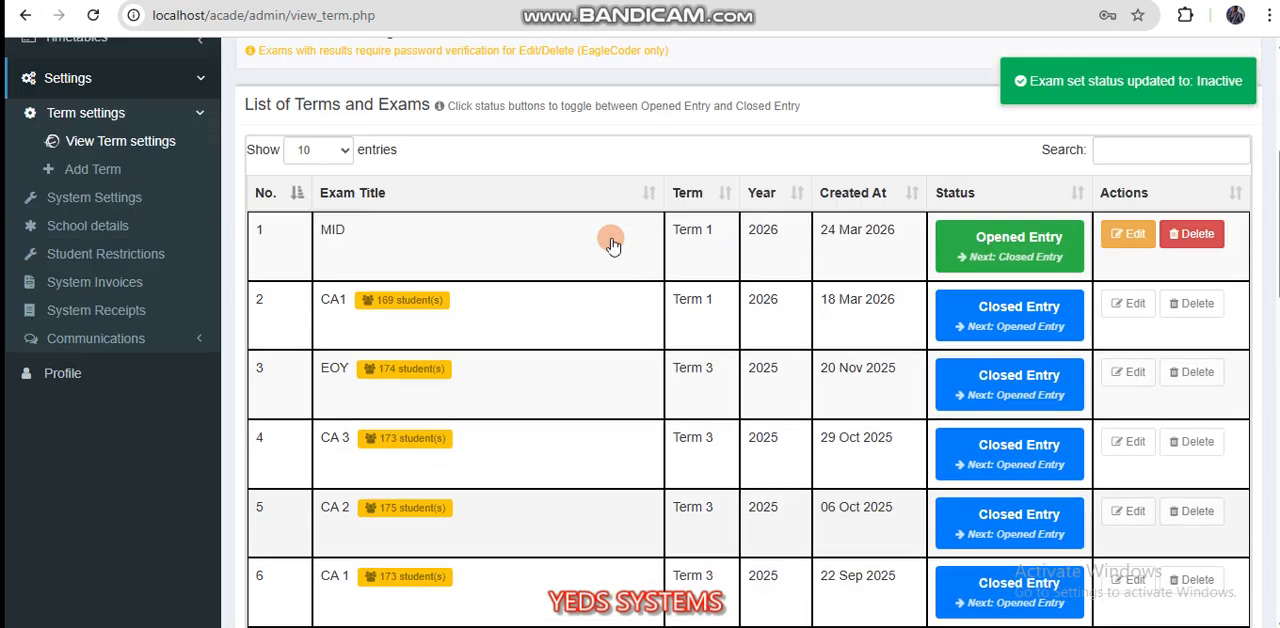
pyautogui.scroll(4, 612, 245)
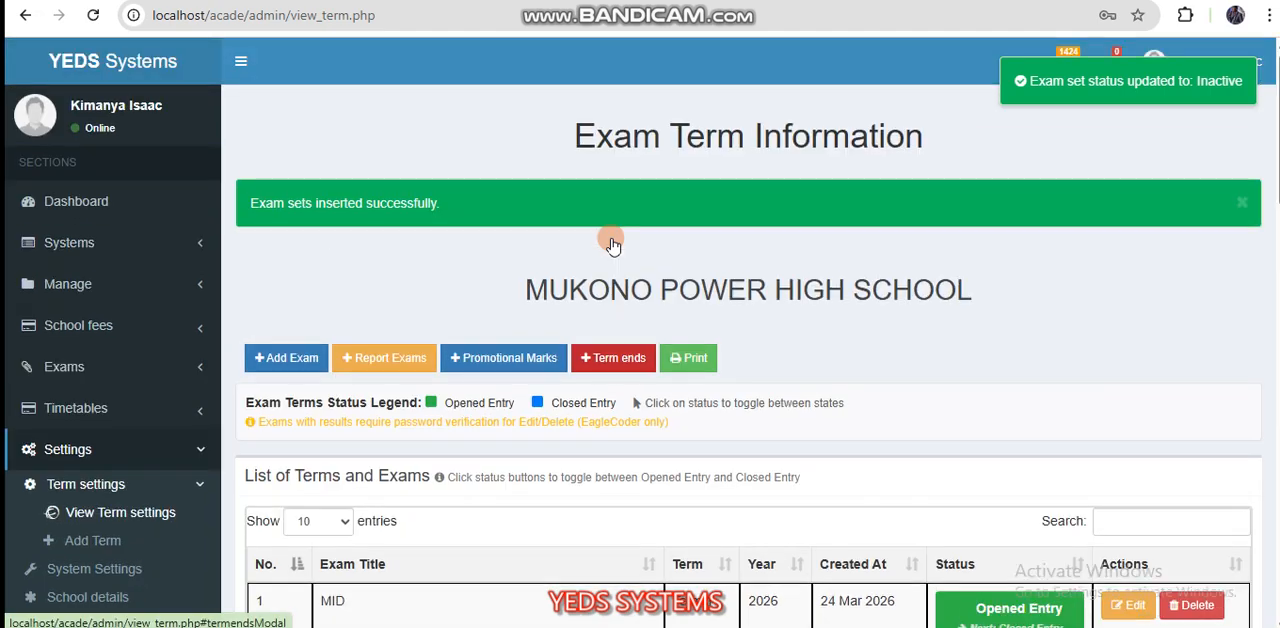
pyautogui.click(26, 16)
pyautogui.click(26, 16)
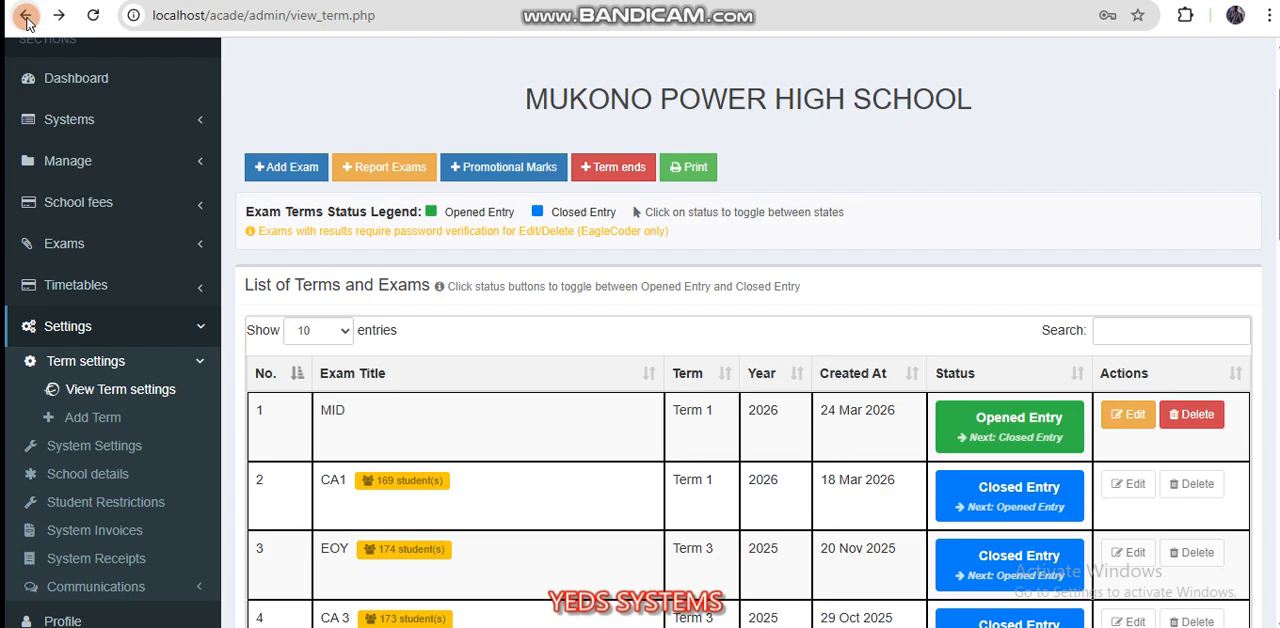
pyautogui.click(26, 16)
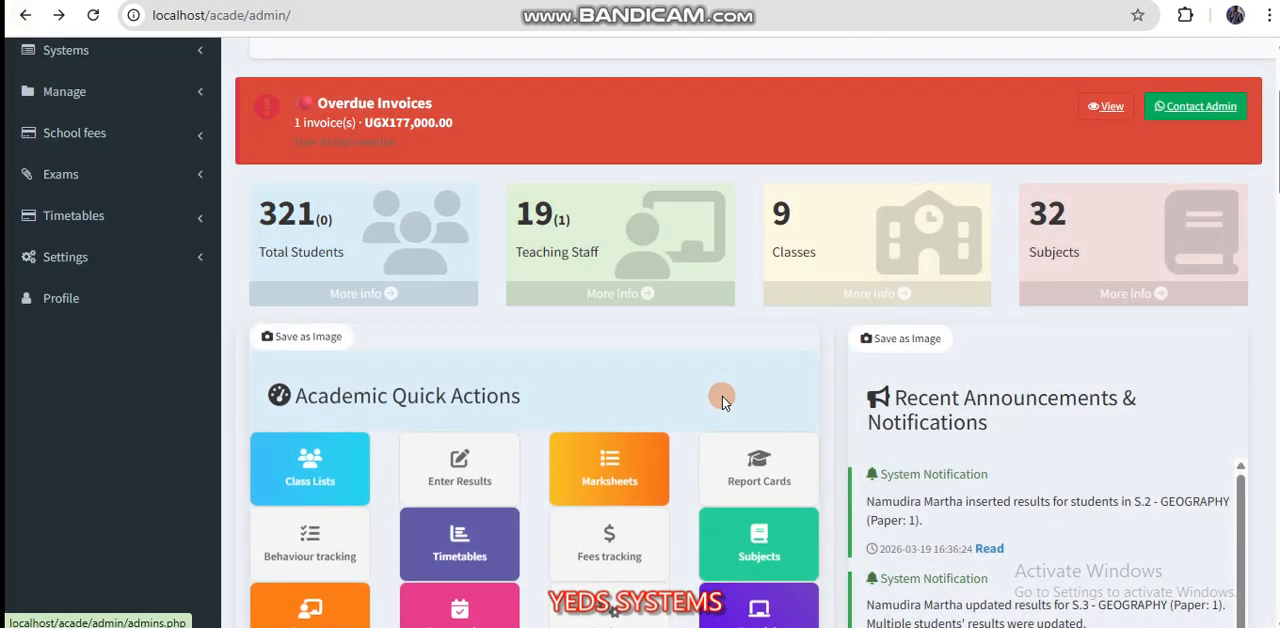
# Step: Open the Enter Results page from the dashboard's academic quick actions
pyautogui.scroll(-1, 646, 457)
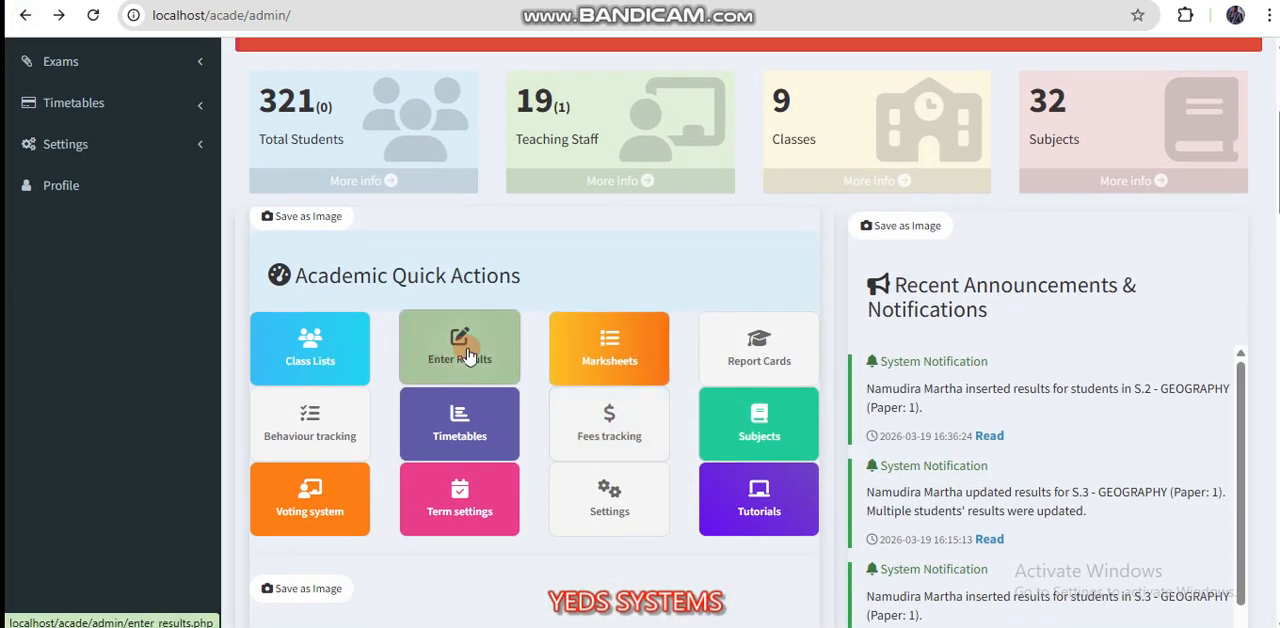
pyautogui.scroll(2, 470, 378)
pyautogui.scroll(-2, 474, 385)
pyautogui.scroll(1, 460, 355)
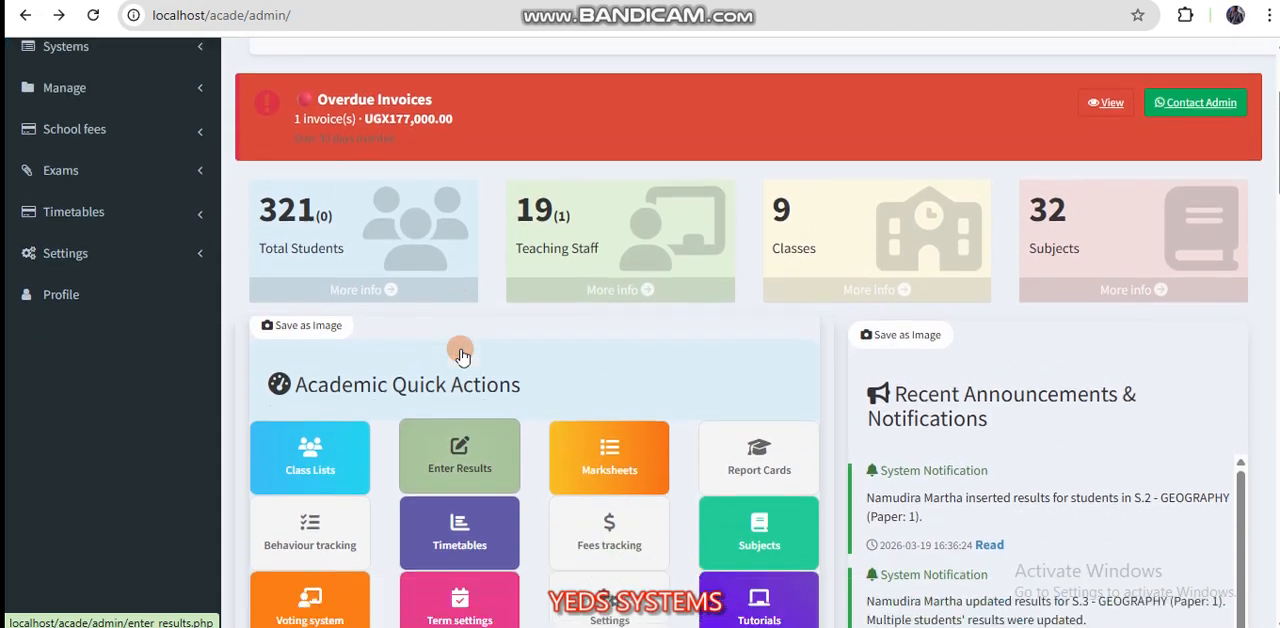
pyautogui.scroll(-1, 457, 362)
pyautogui.click(465, 372)
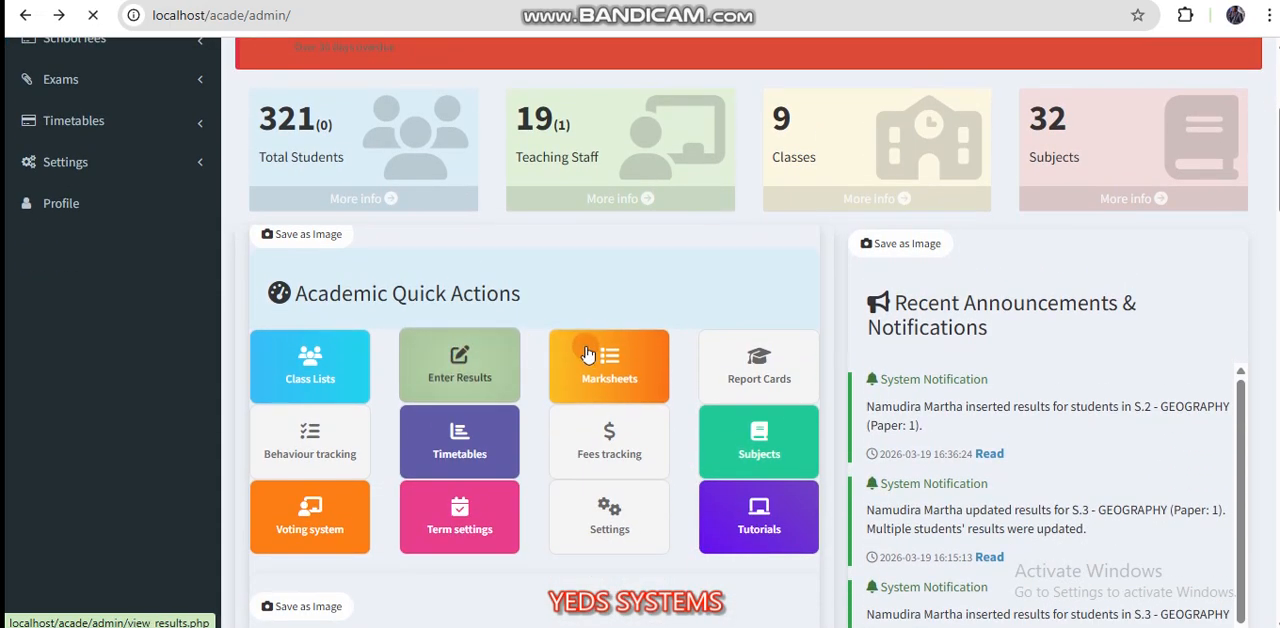
# Step: Choose 6. ENGLISH LANGUAGE (O'level) as the subject for entering student results
pyautogui.scroll(-1, 588, 343)
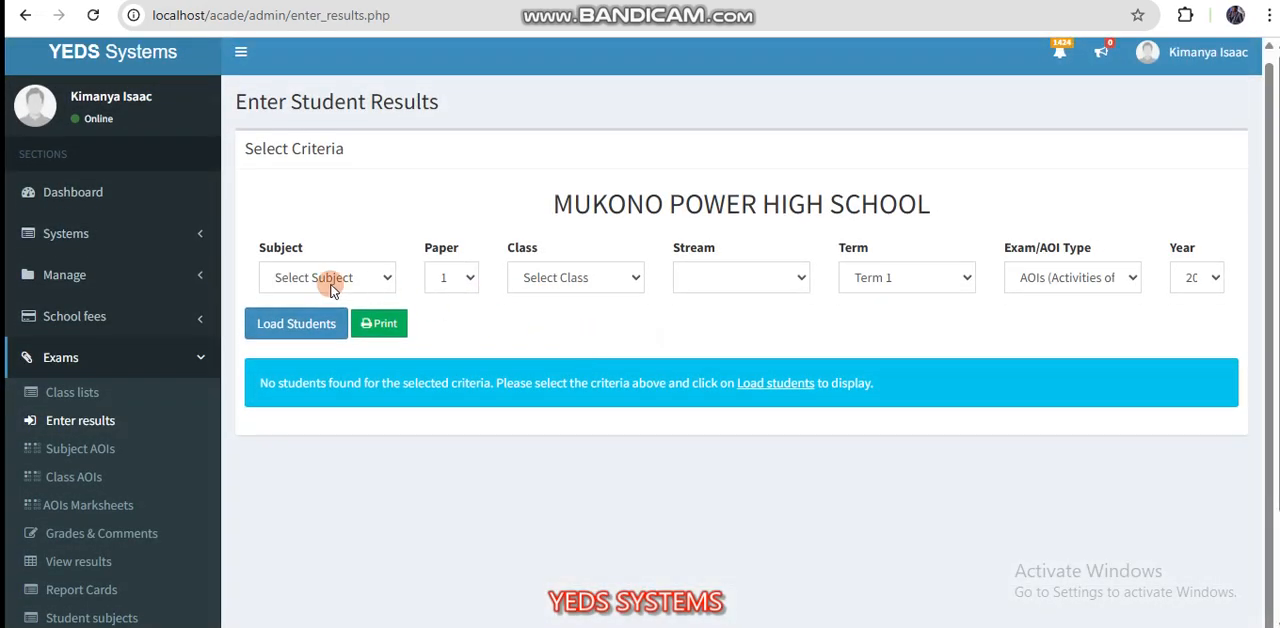
pyautogui.click(305, 277)
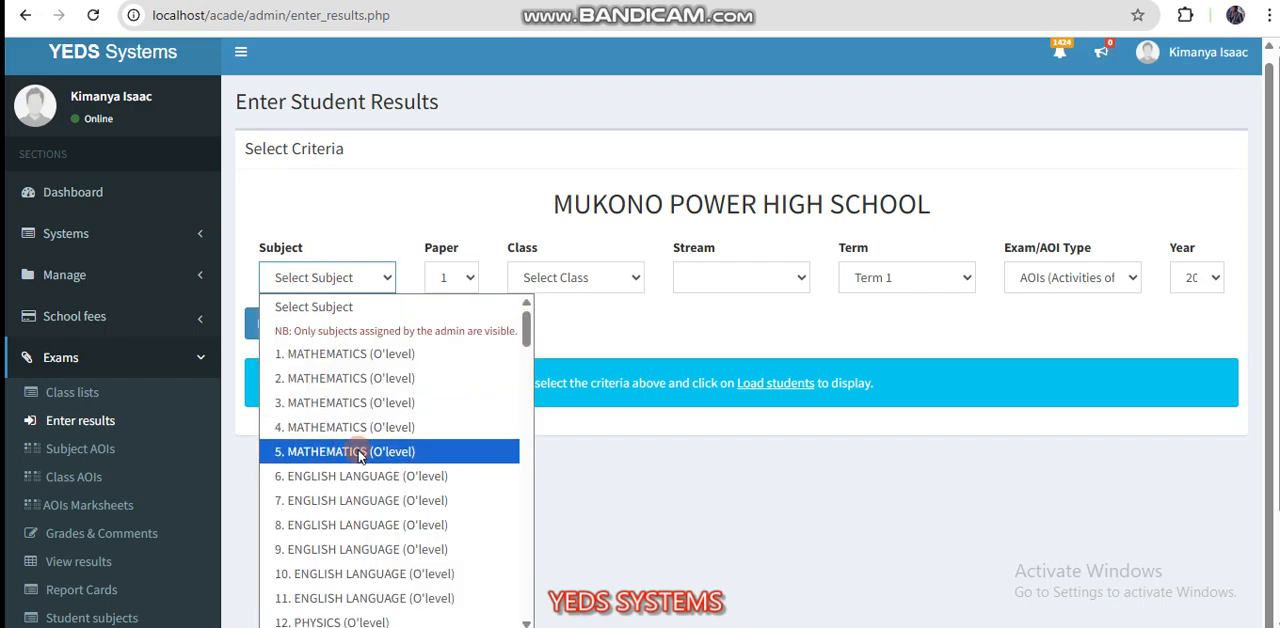
pyautogui.scroll(-1, 352, 440)
pyautogui.scroll(1, 352, 450)
pyautogui.scroll(-1, 358, 455)
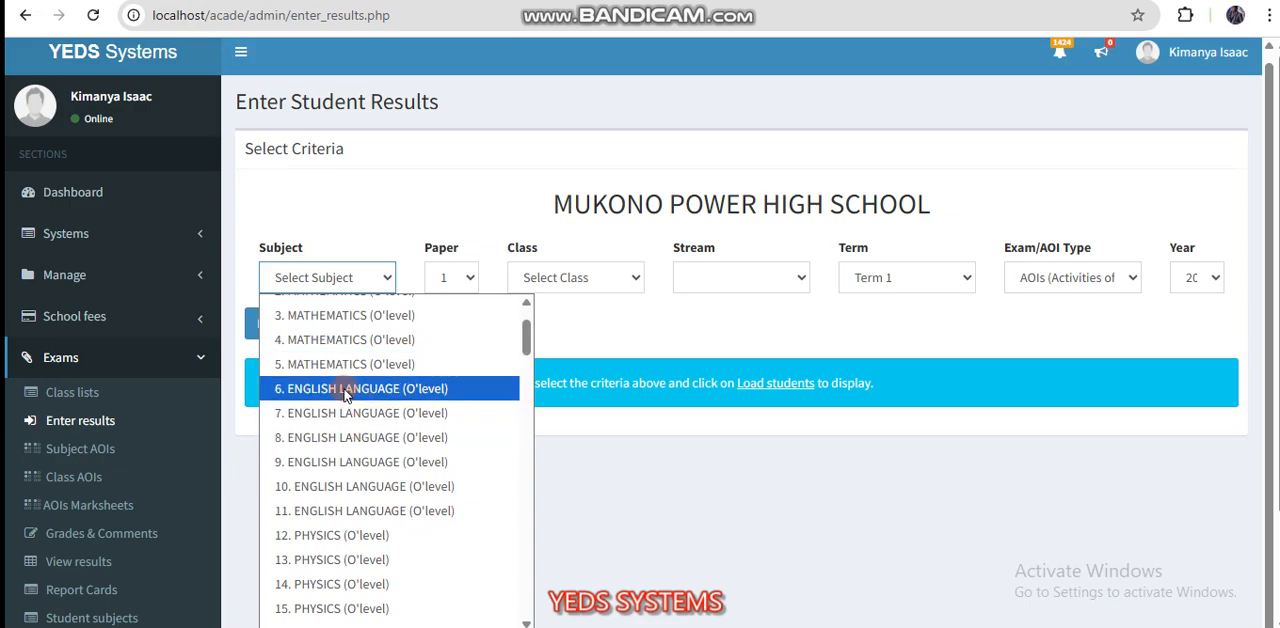
pyautogui.click(340, 392)
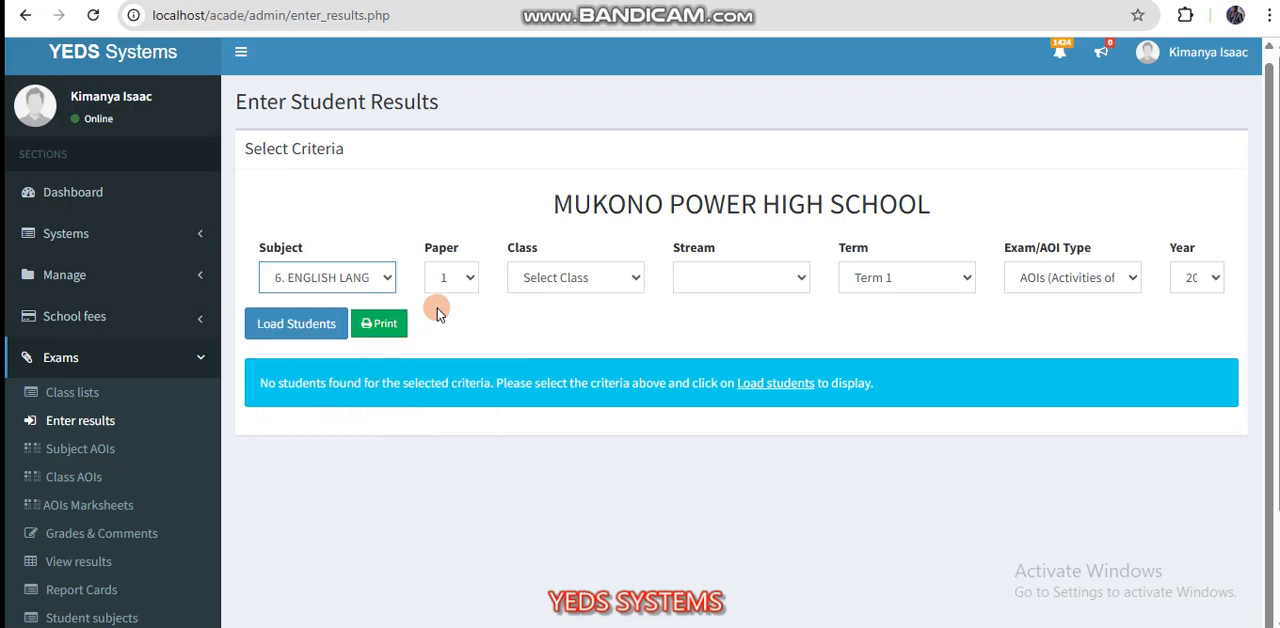
# Step: Choose class S.1 with AOIs (Activities of Integration) as the exam type, and load the students
pyautogui.click(541, 280)
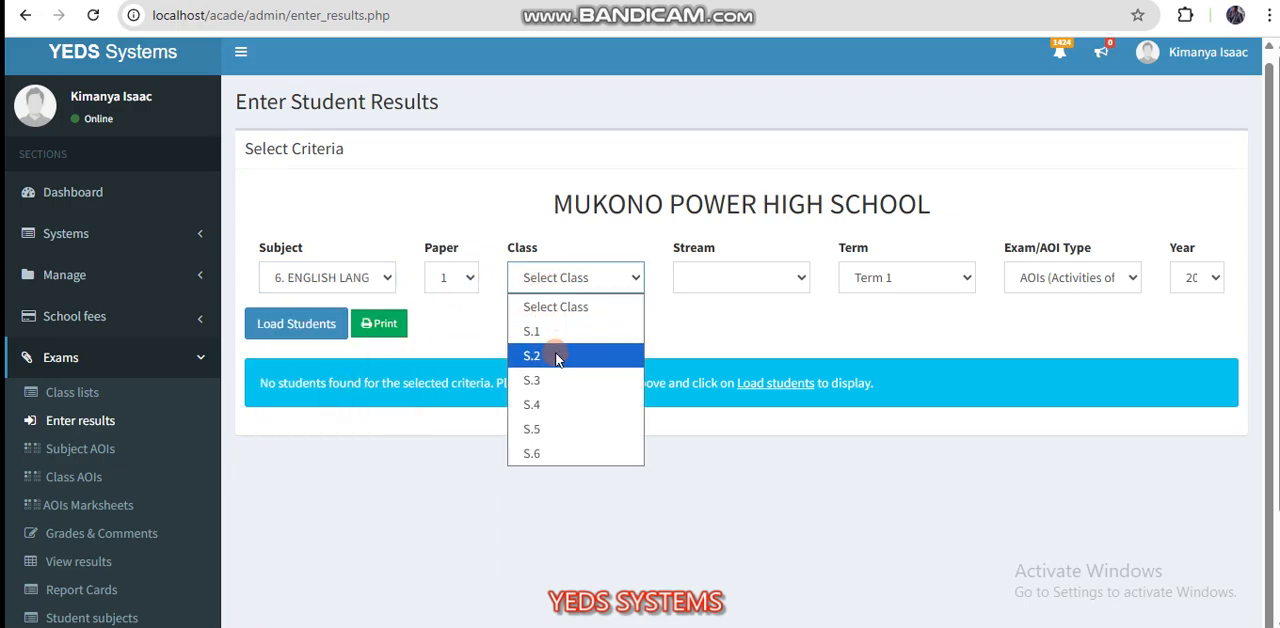
pyautogui.click(540, 331)
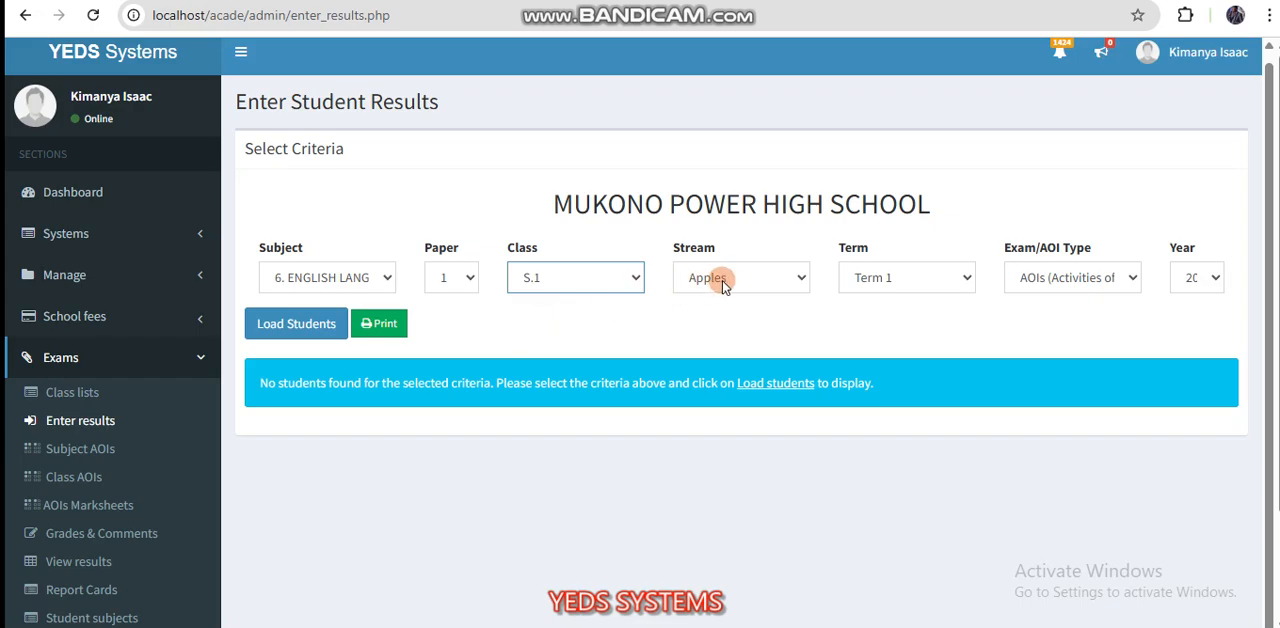
pyautogui.click(1075, 278)
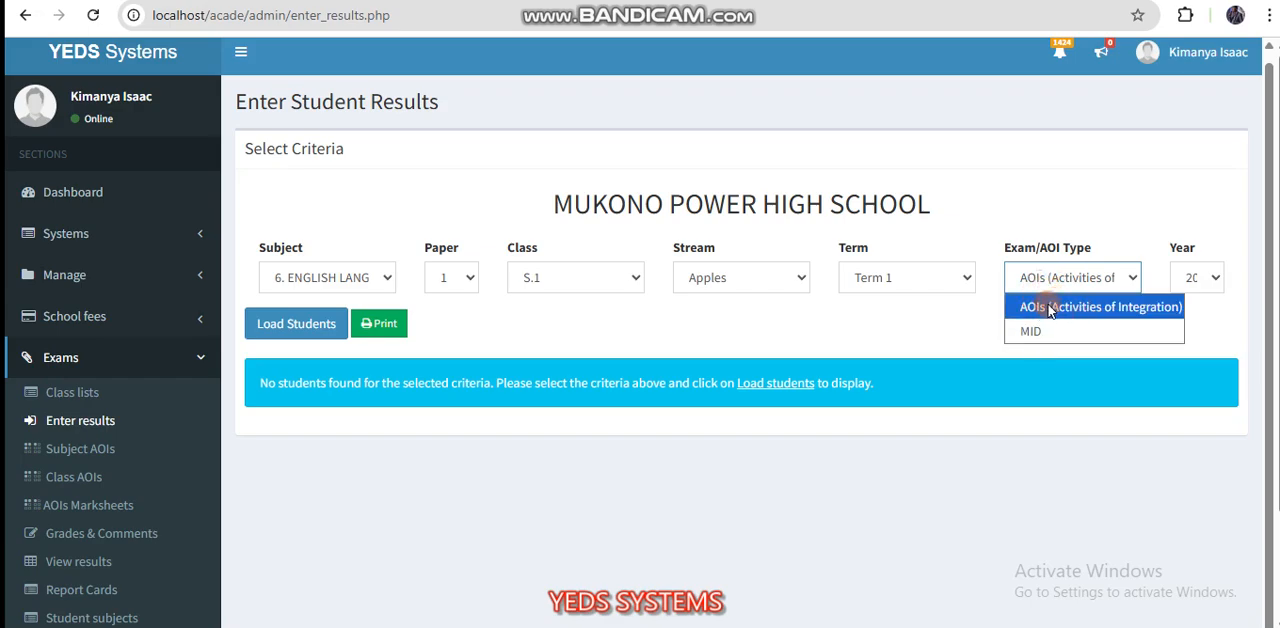
pyautogui.click(1057, 311)
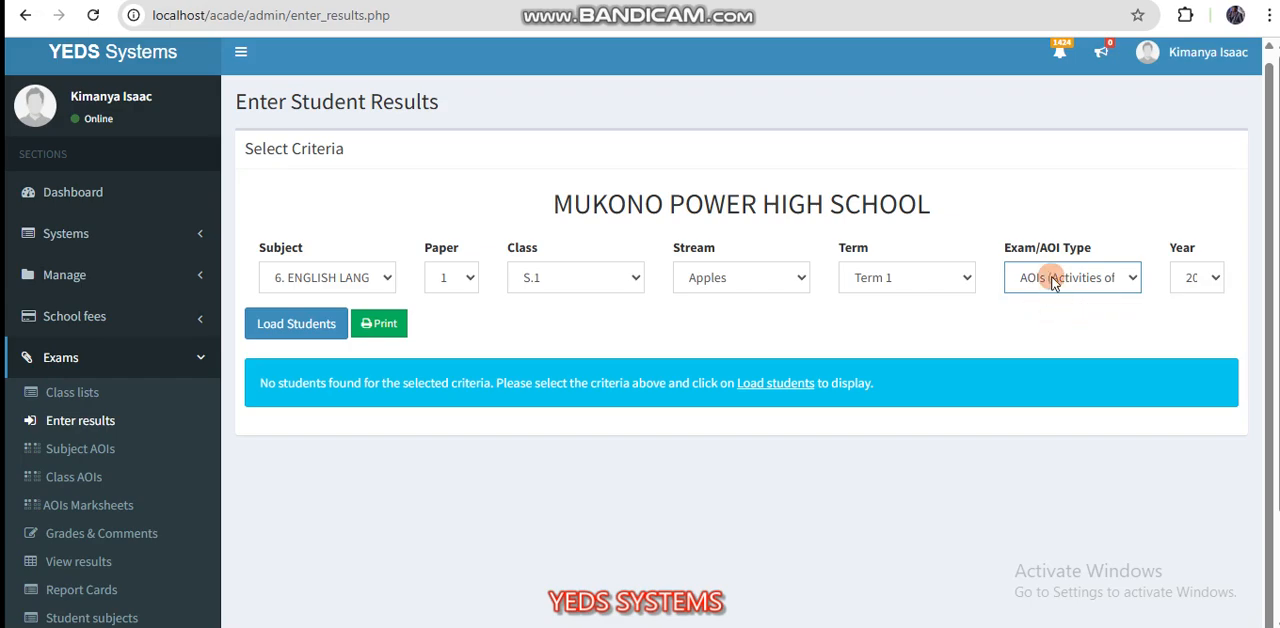
pyautogui.click(318, 330)
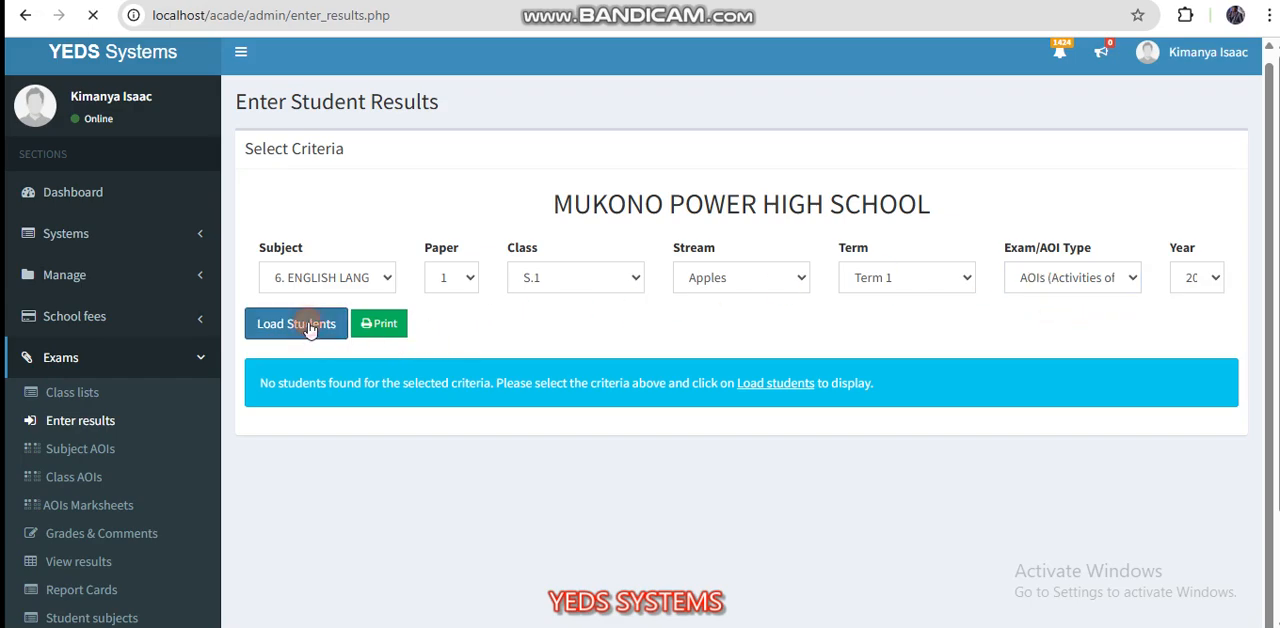
# Step: Enter the AOI1 scores 1.8, 2.8 and 1.9 for the first three students in the list
pyautogui.scroll(-4, 635, 390)
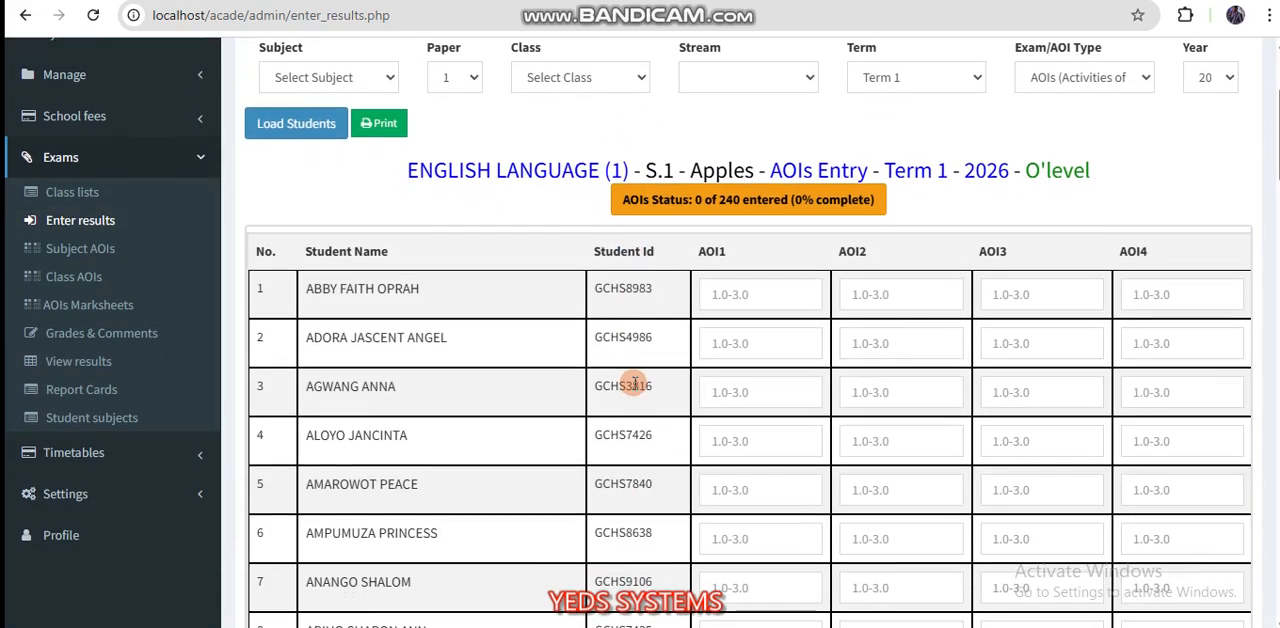
pyautogui.scroll(-5, 563, 257)
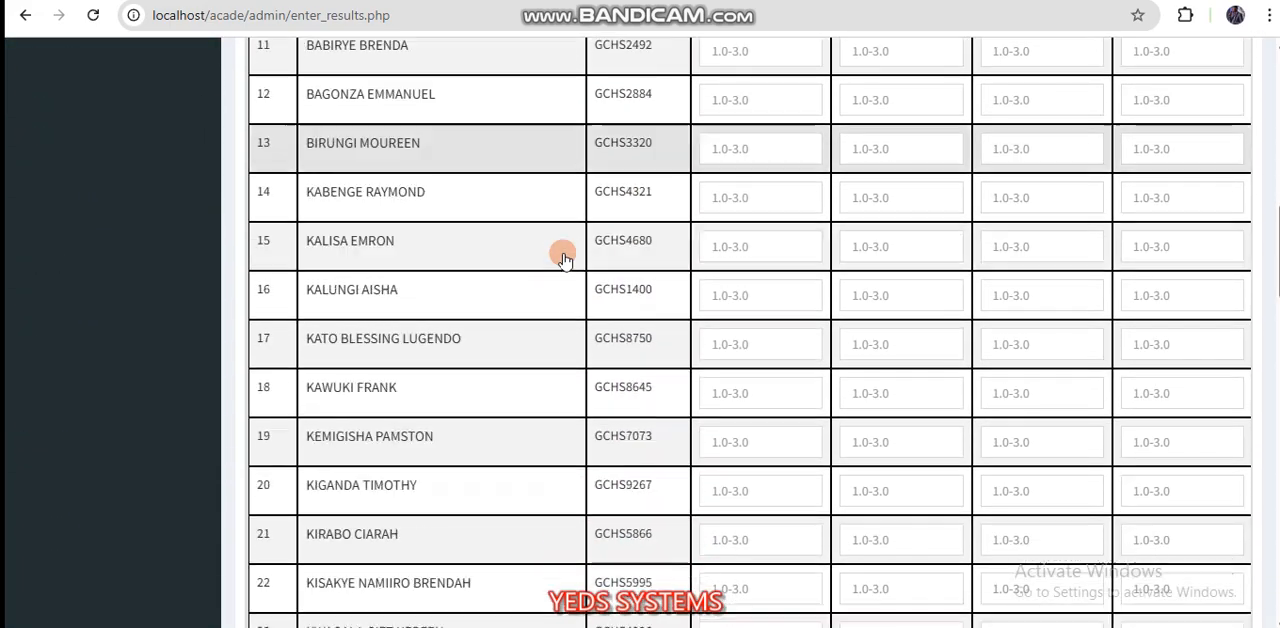
pyautogui.scroll(6, 563, 257)
pyautogui.scroll(4, 563, 257)
pyautogui.scroll(-3, 480, 251)
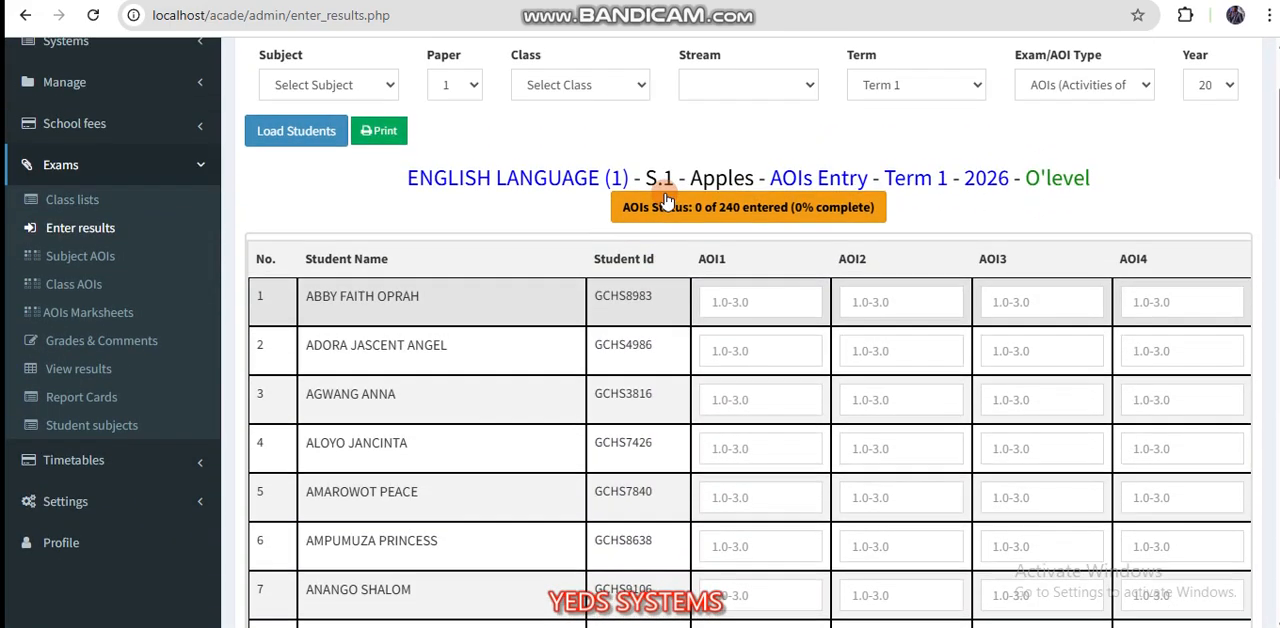
pyautogui.click(712, 310)
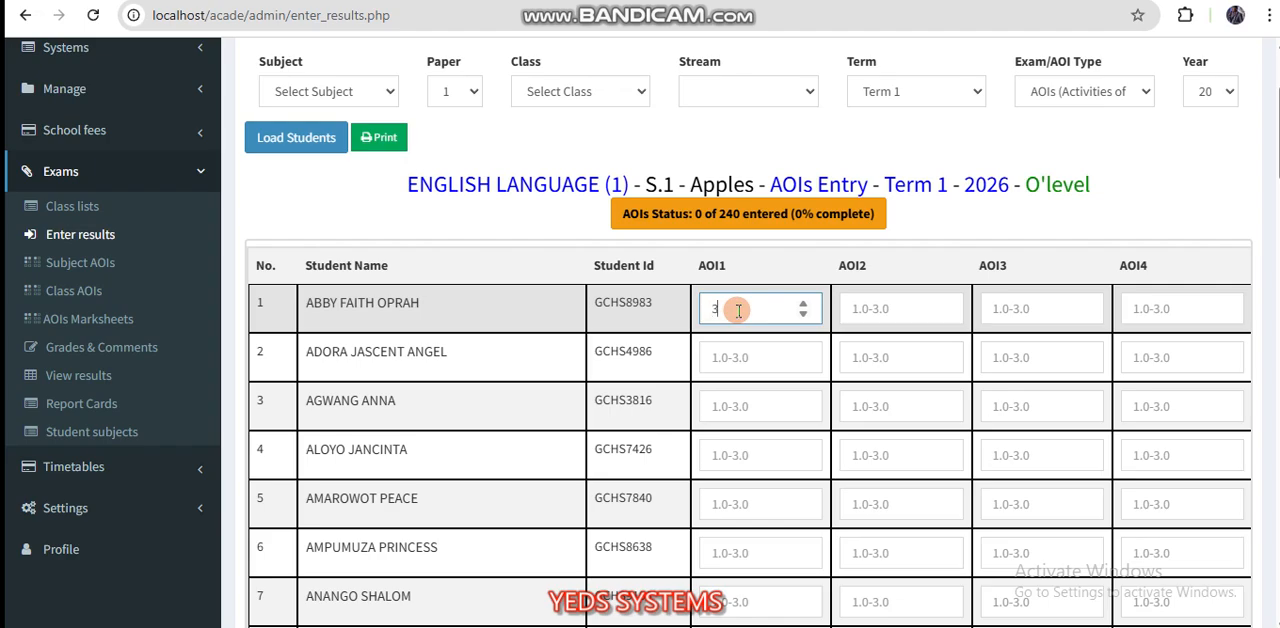
pyautogui.press('BackSpace')
pyautogui.press('Return')
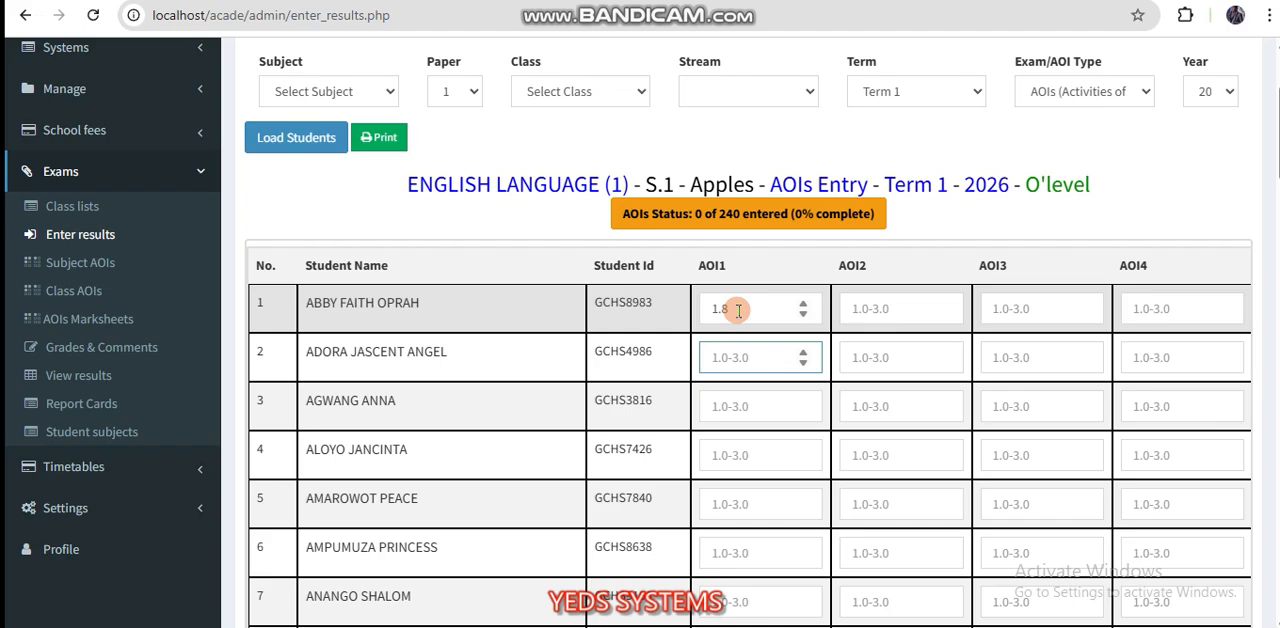
pyautogui.write('2.8')
pyautogui.press('Return')
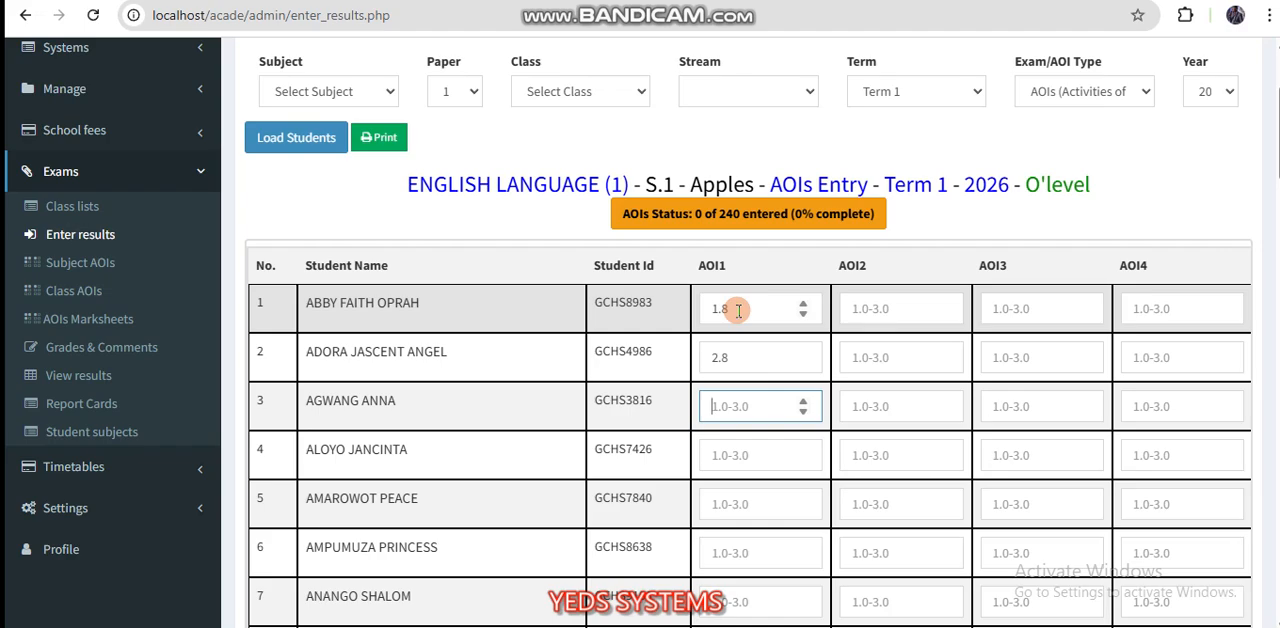
pyautogui.press('Return')
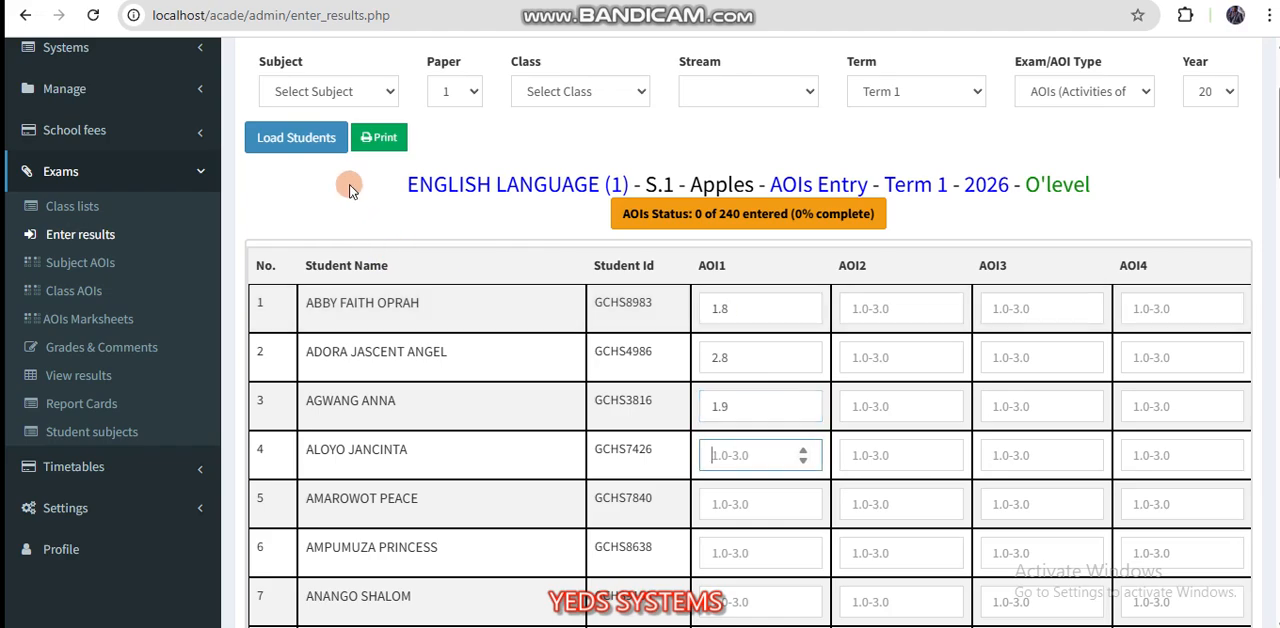
# Step: Review the AOIs entry sheet down to its save option, and return to the results criteria without saving
pyautogui.scroll(1, 360, 200)
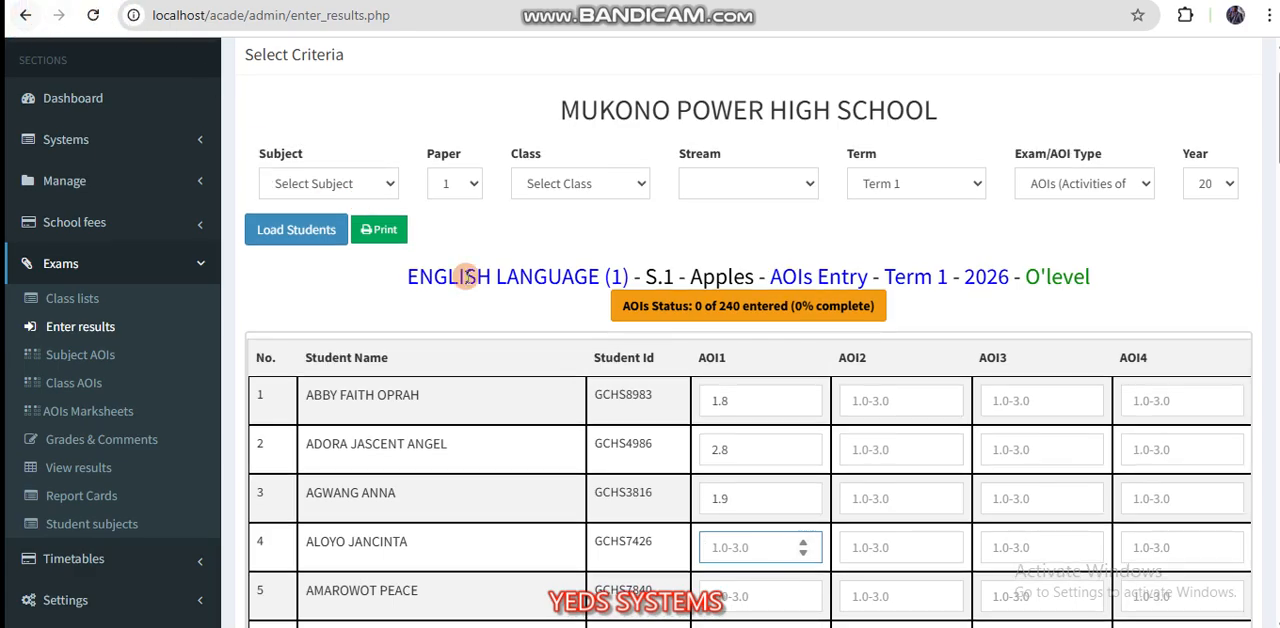
pyautogui.scroll(-20, 592, 391)
pyautogui.scroll(-2, 594, 392)
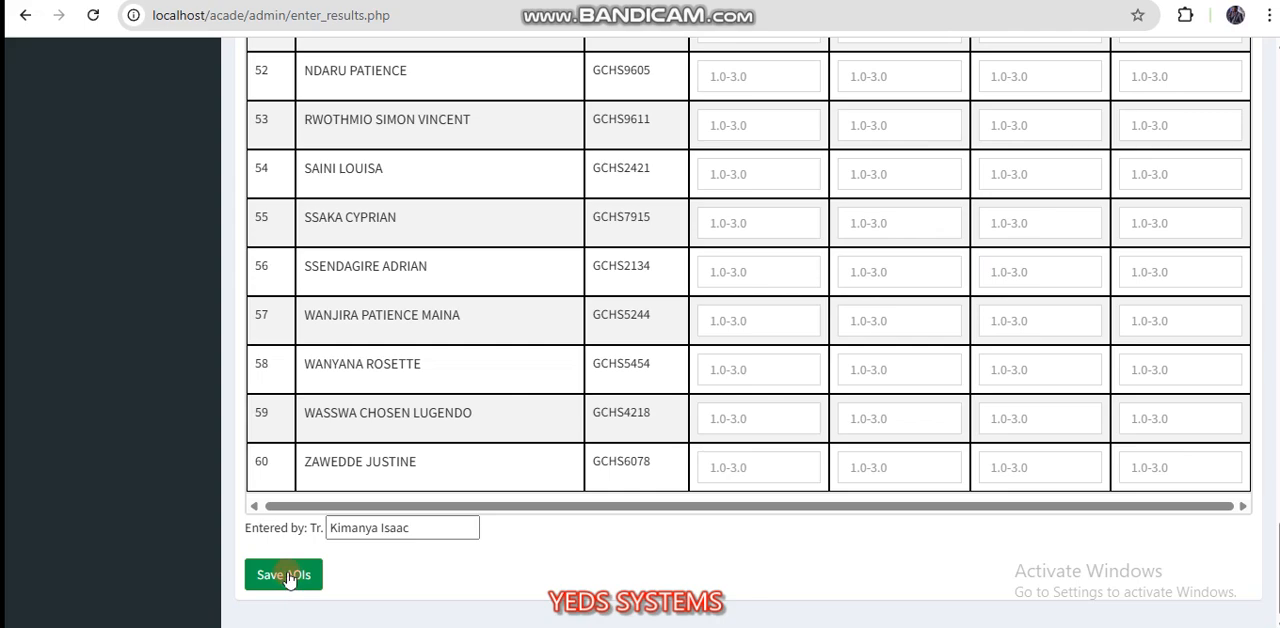
pyautogui.scroll(18, 343, 531)
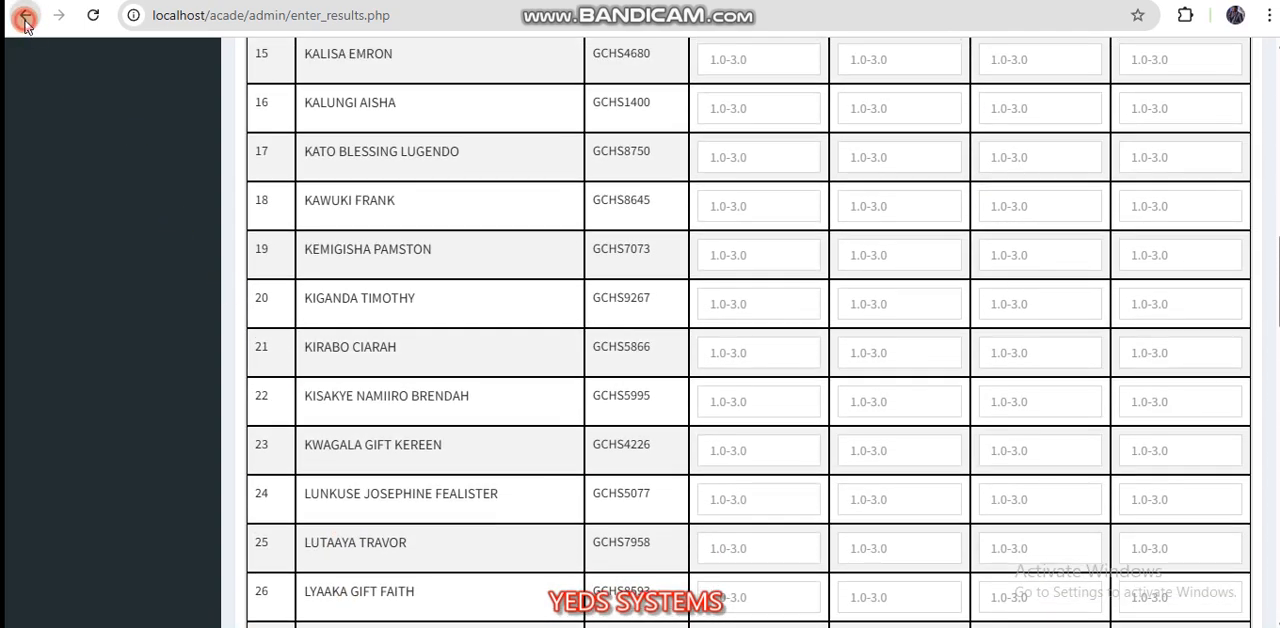
pyautogui.click(25, 20)
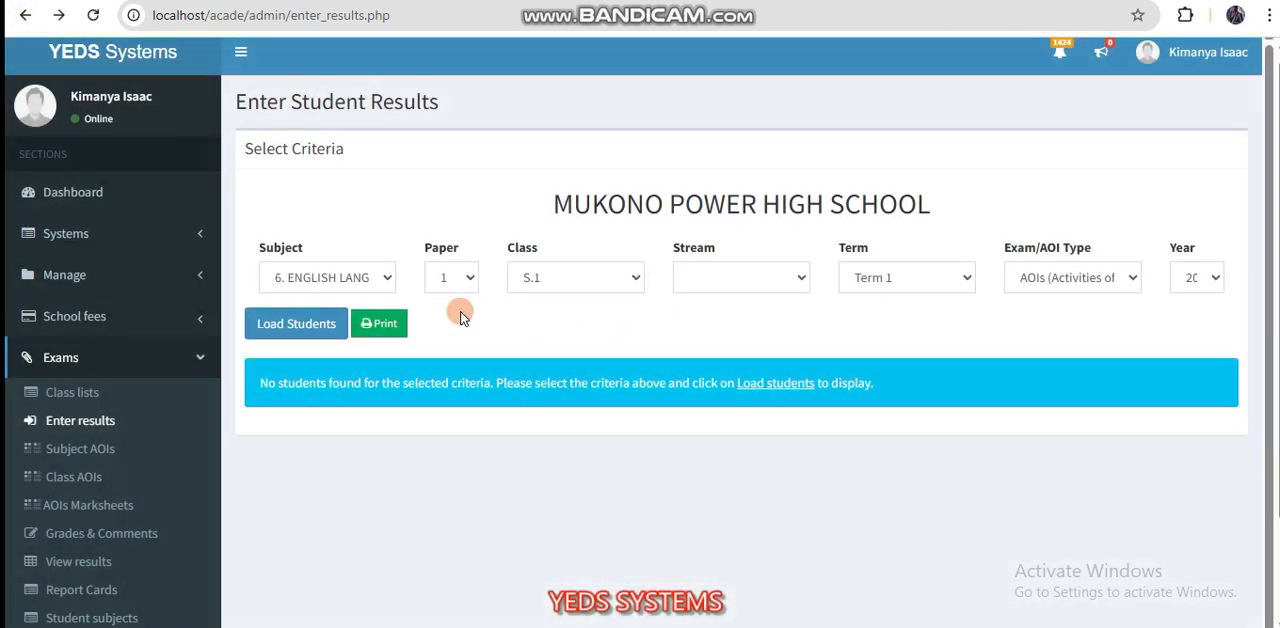
# Step: Reselect class S.1, choose MID as the exam type, and load the students
pyautogui.click(566, 279)
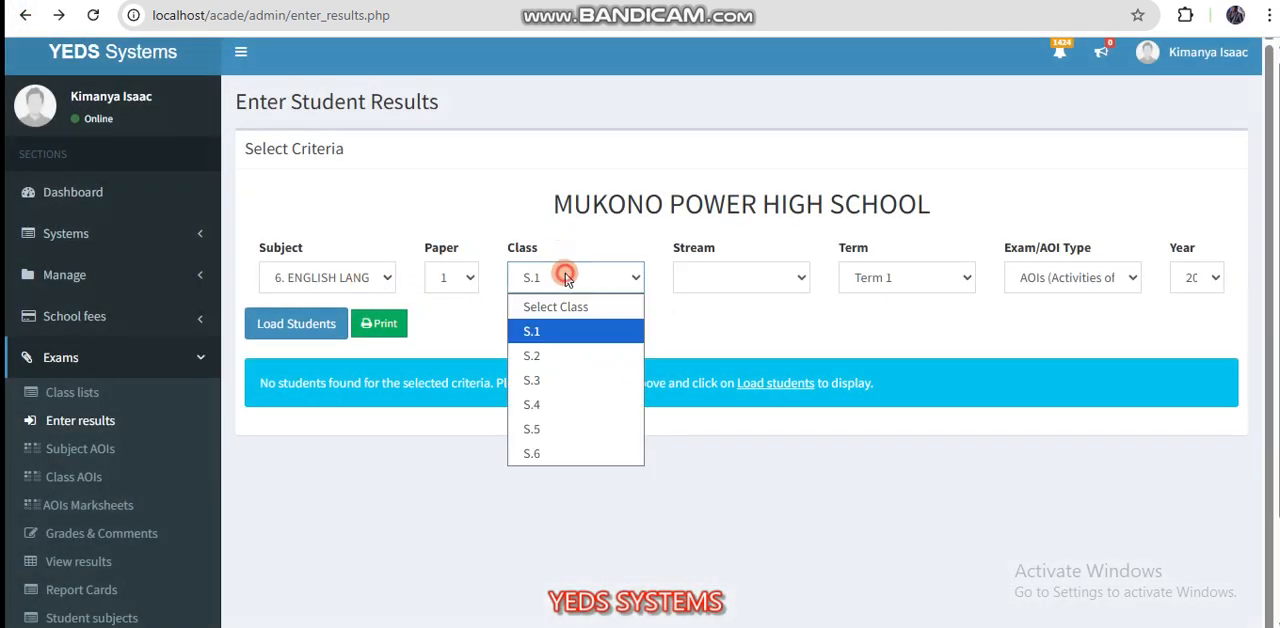
pyautogui.press('Down')
pyautogui.press('Return')
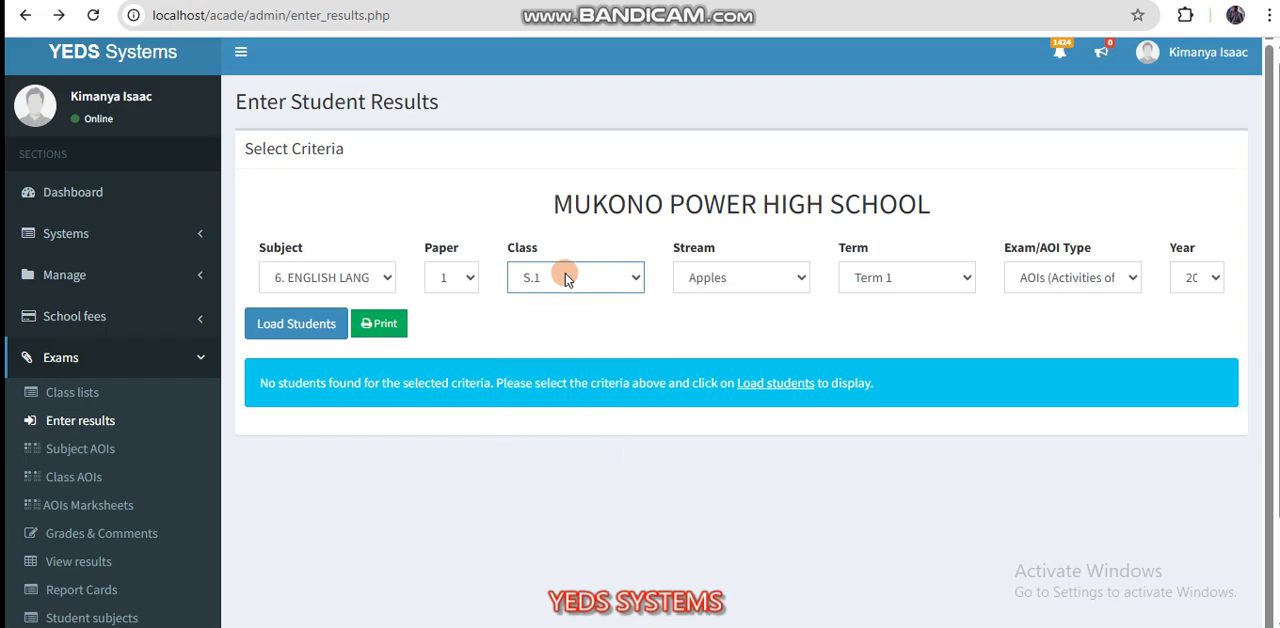
pyautogui.click(1018, 280)
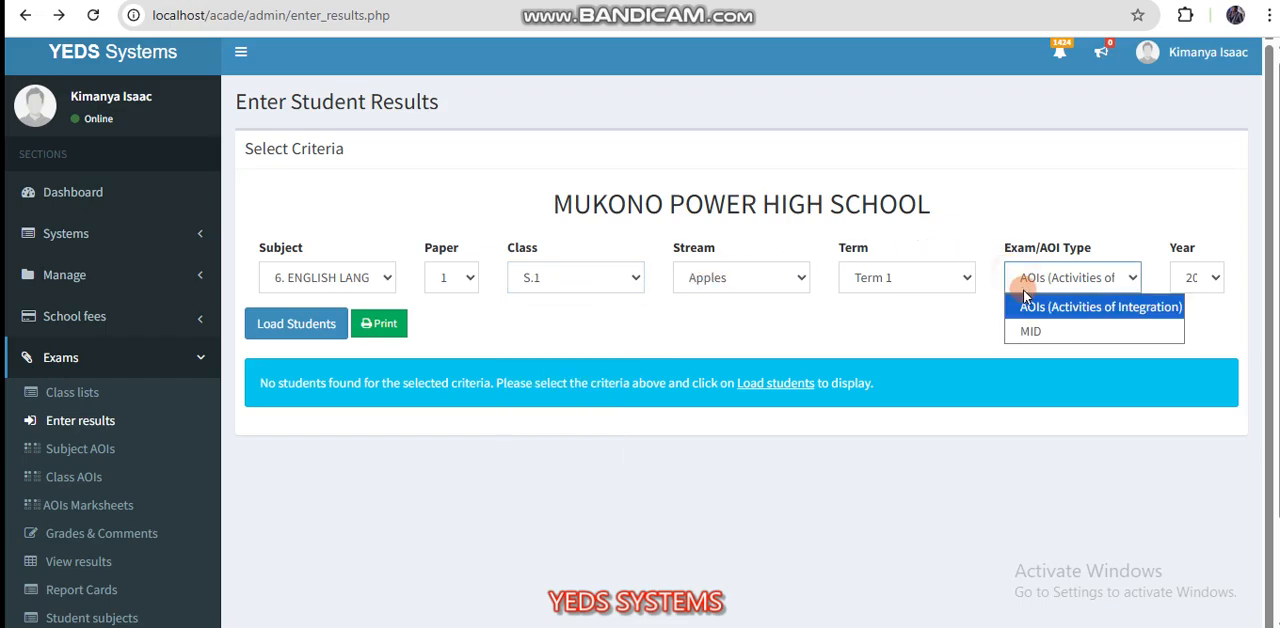
pyautogui.click(1036, 331)
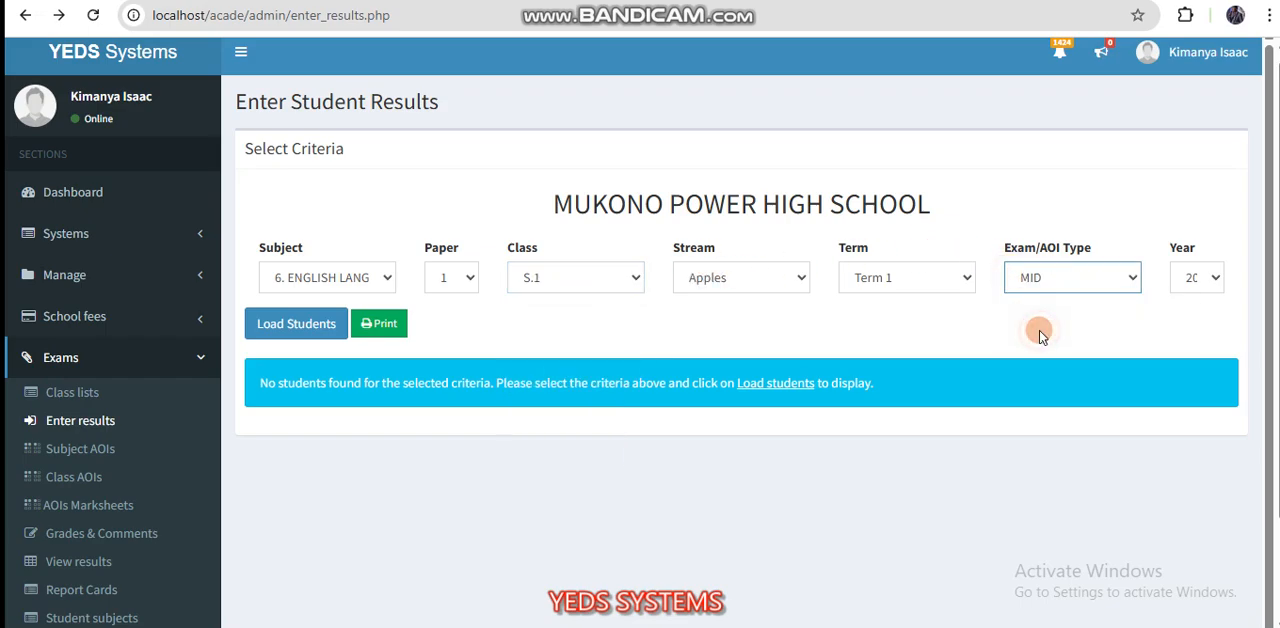
pyautogui.click(322, 328)
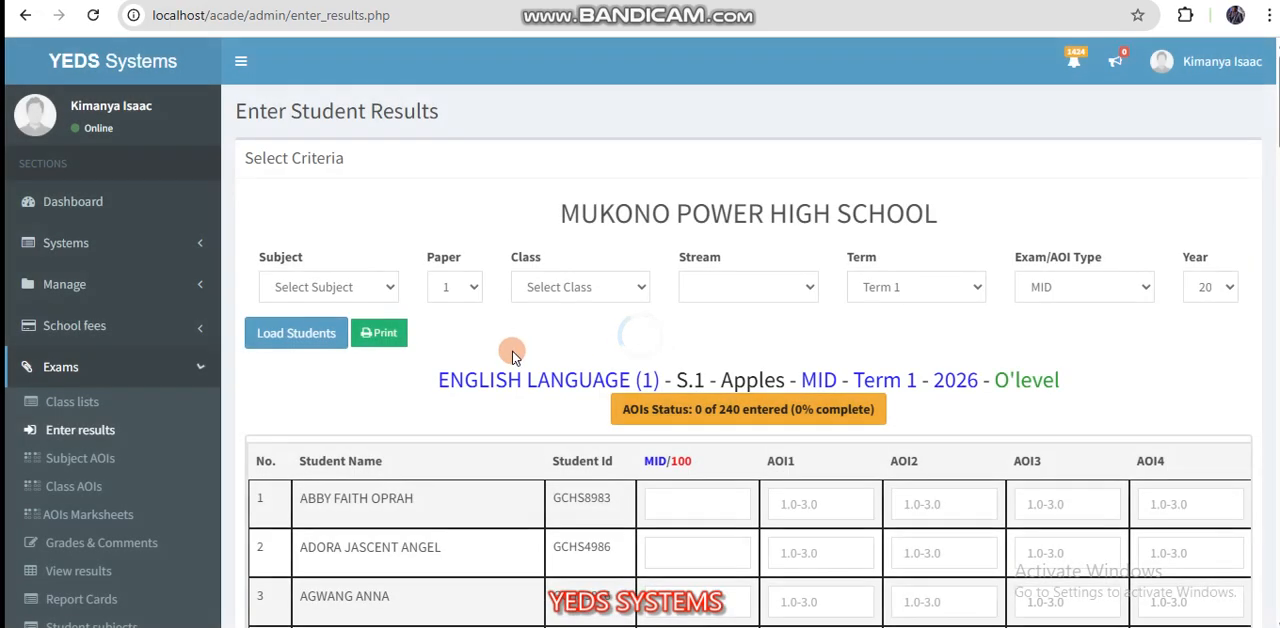
# Step: Enter the MID marks 80, 63, 58, 65 and 36 for the first five students in the list
pyautogui.scroll(-5, 524, 432)
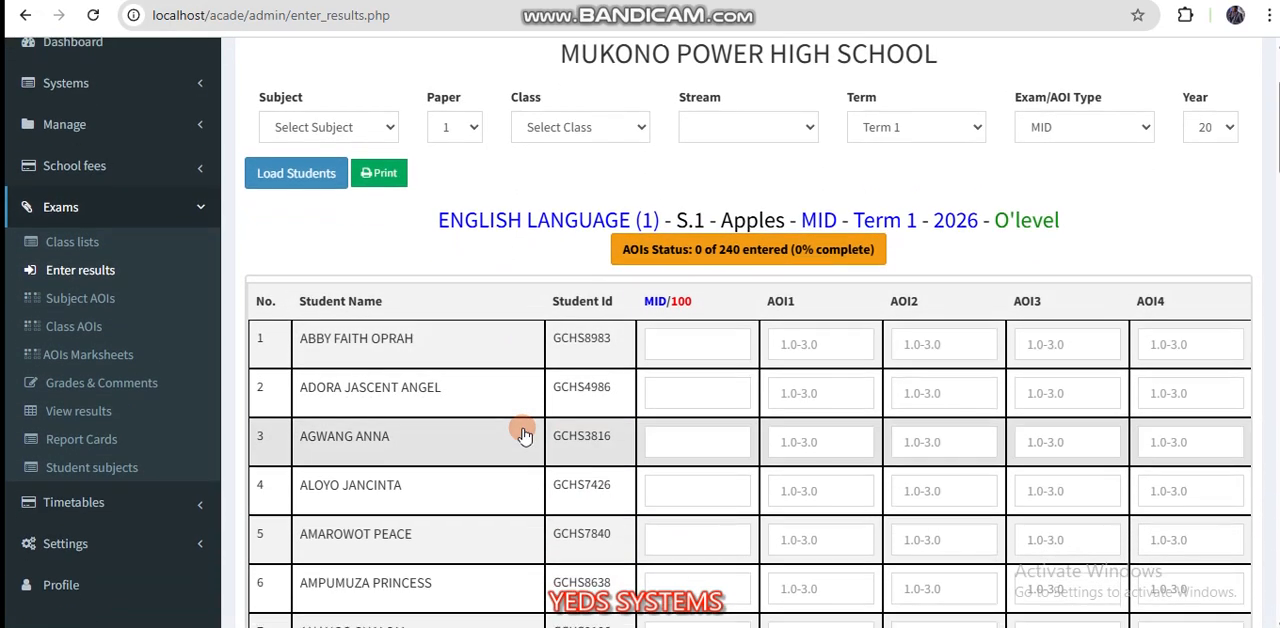
pyautogui.scroll(-20, 524, 432)
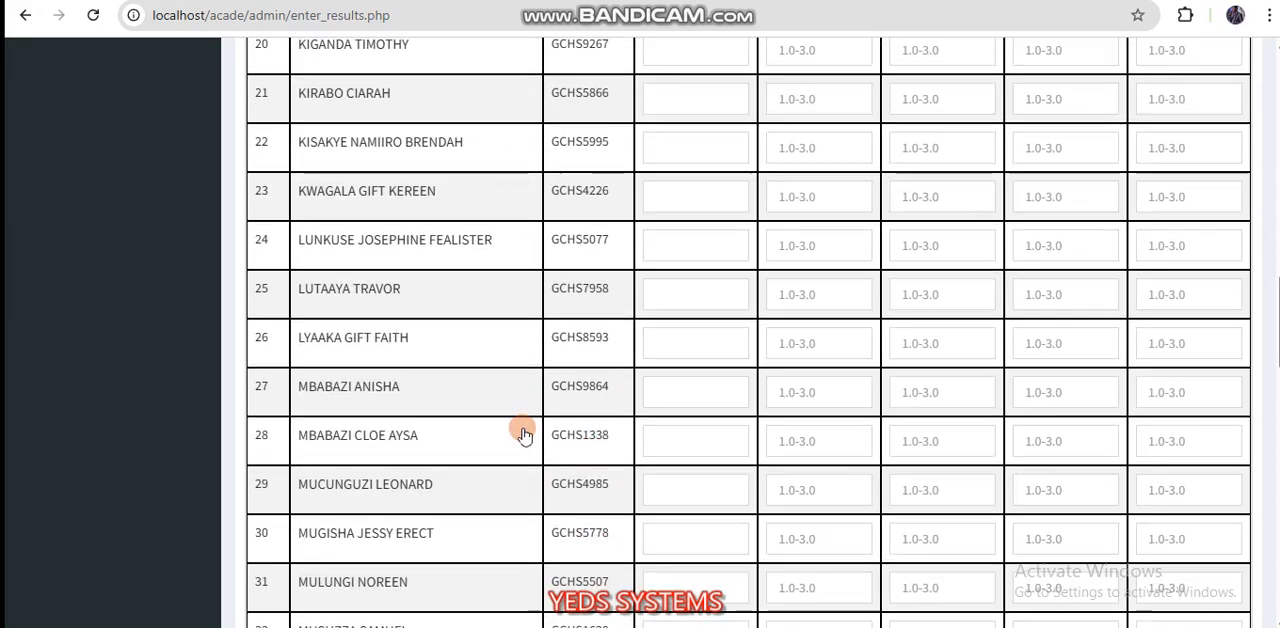
pyautogui.scroll(8, 524, 432)
pyautogui.scroll(18, 524, 432)
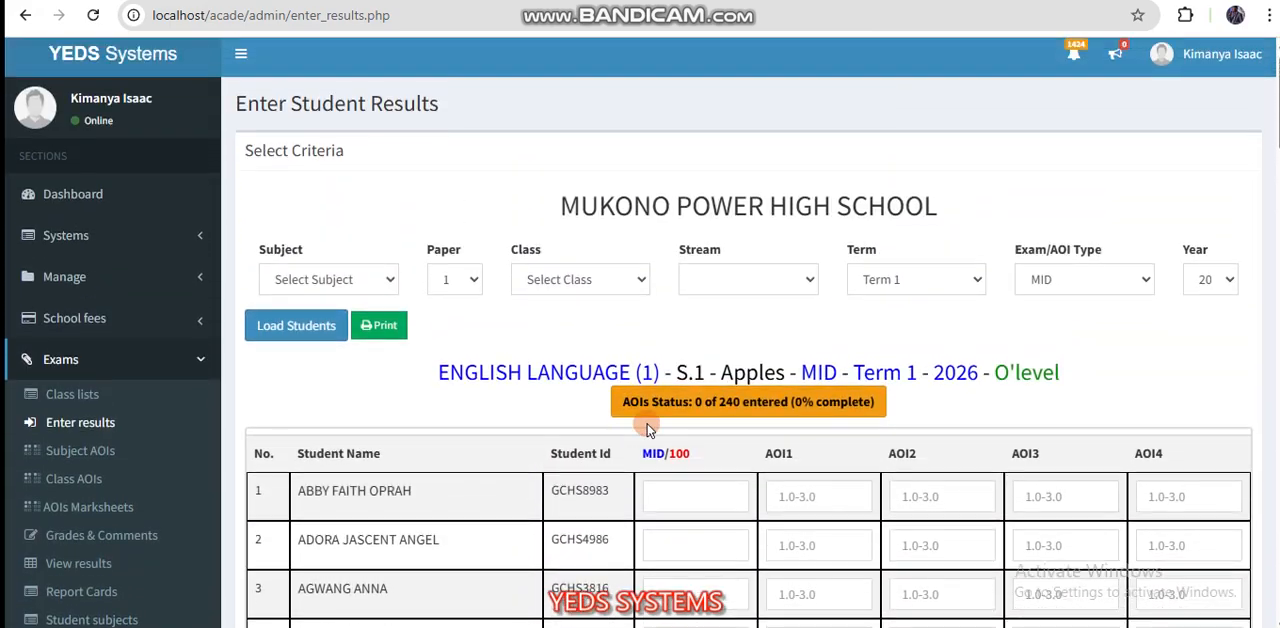
pyautogui.scroll(-3, 596, 405)
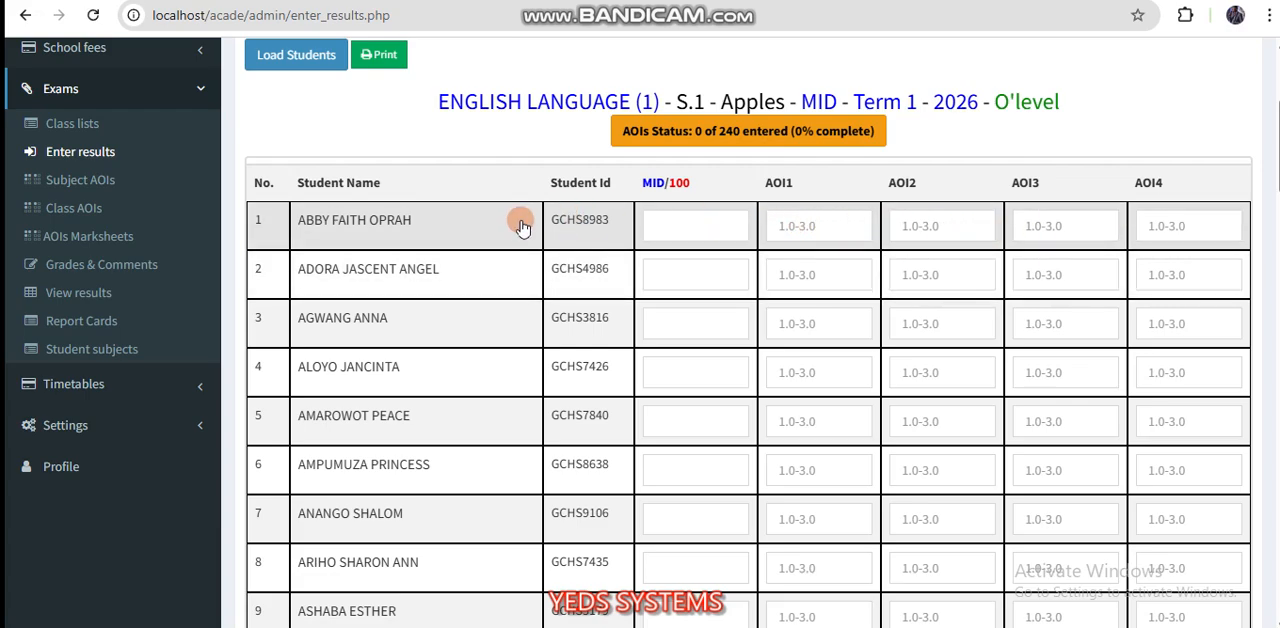
pyautogui.scroll(-1, 509, 300)
pyautogui.click(669, 189)
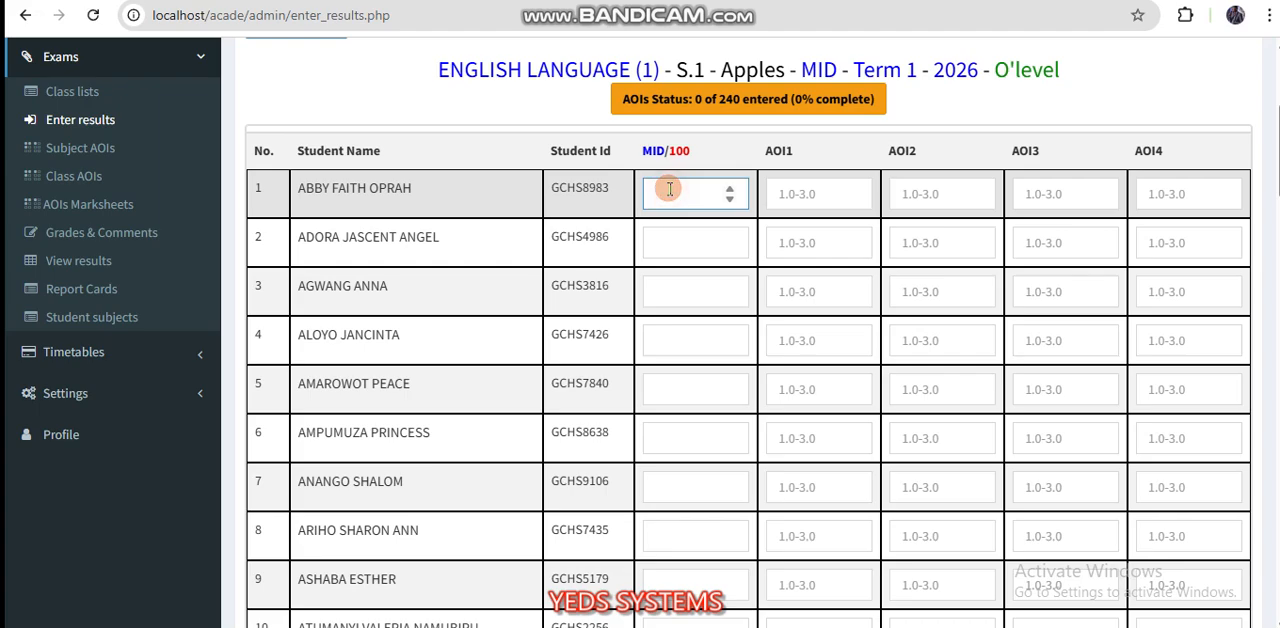
pyautogui.press('Tab')
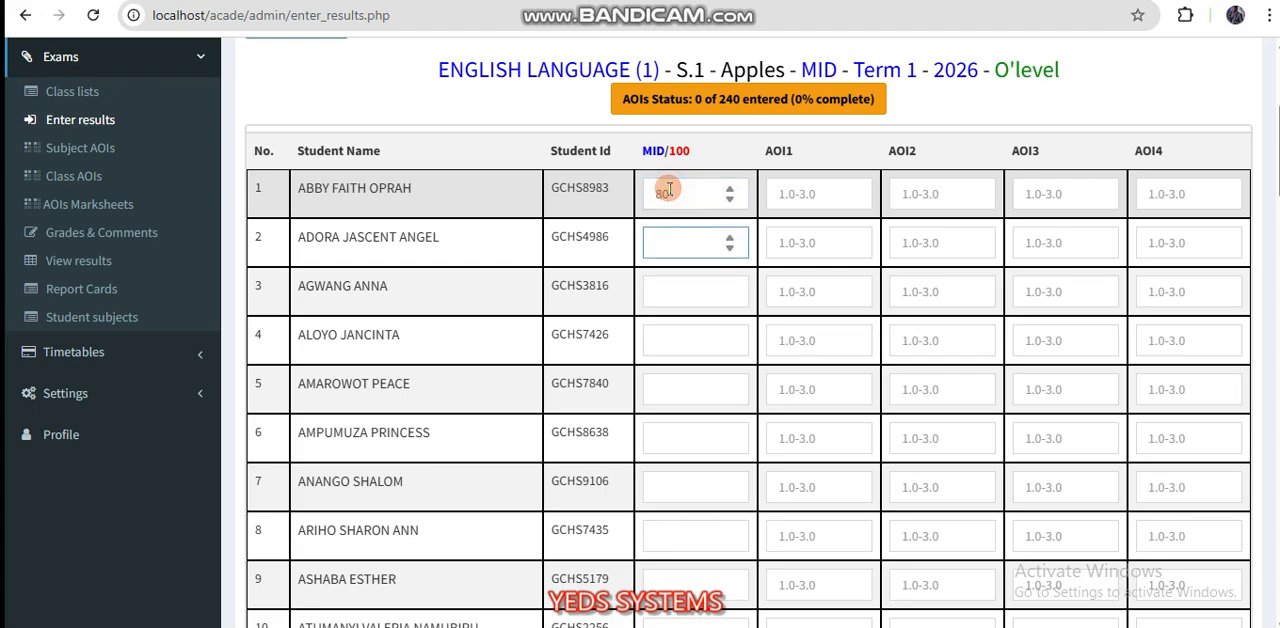
pyautogui.press('Tab')
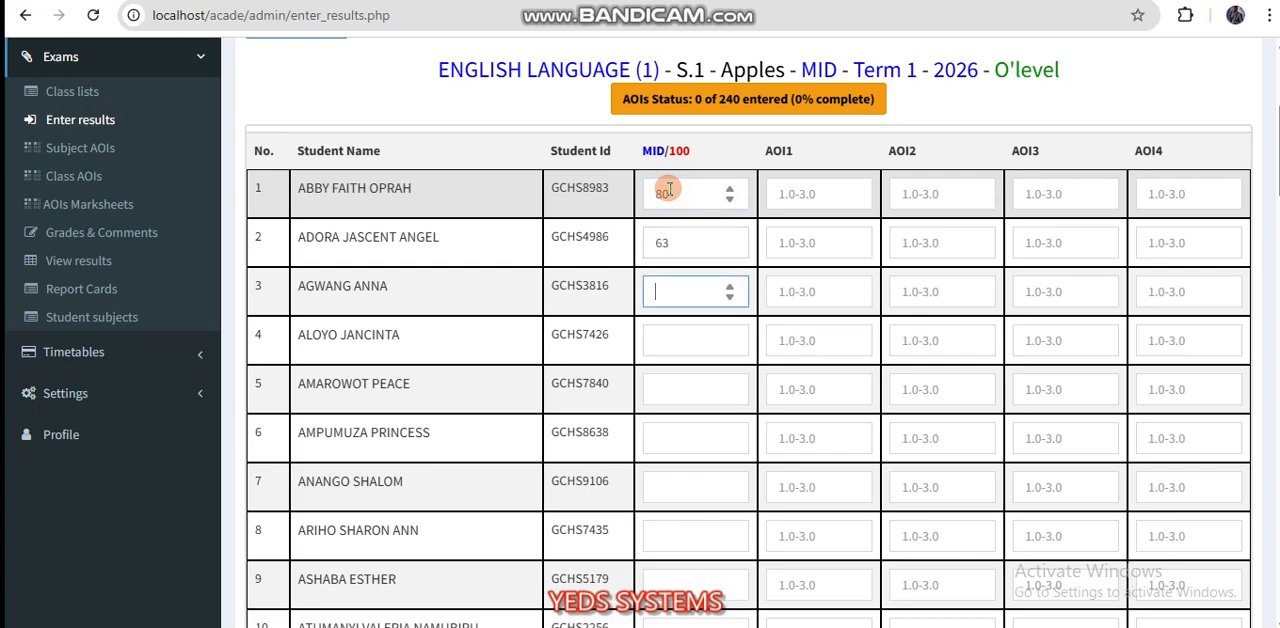
pyautogui.press('Tab')
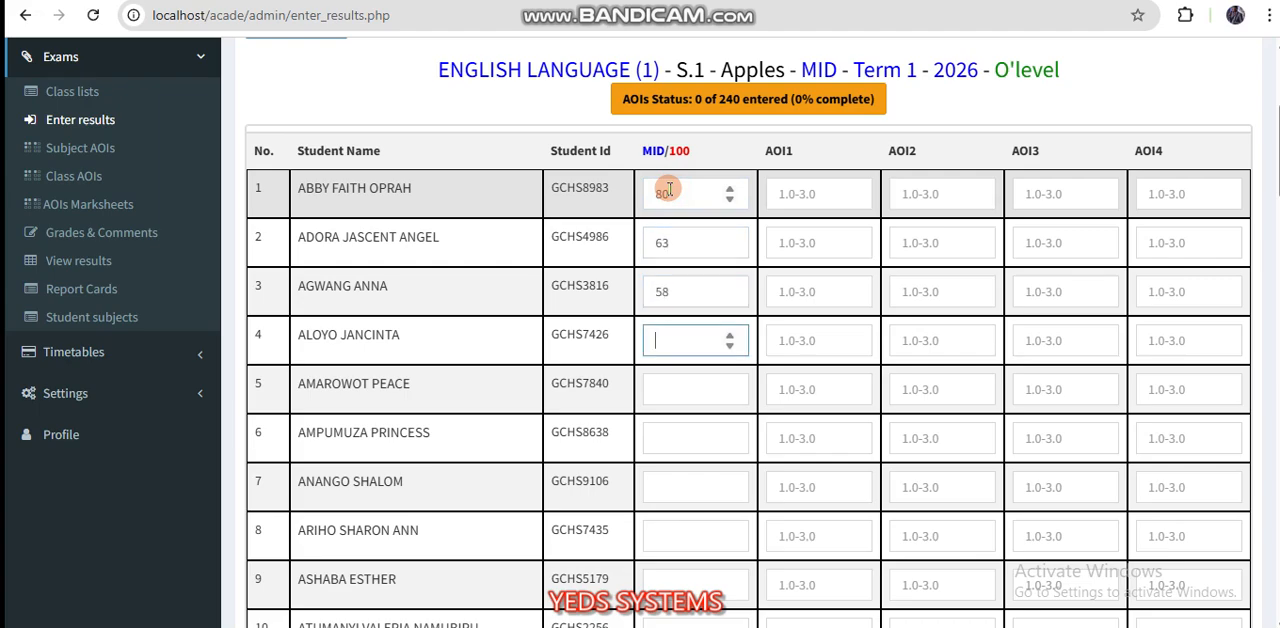
pyautogui.write('36')
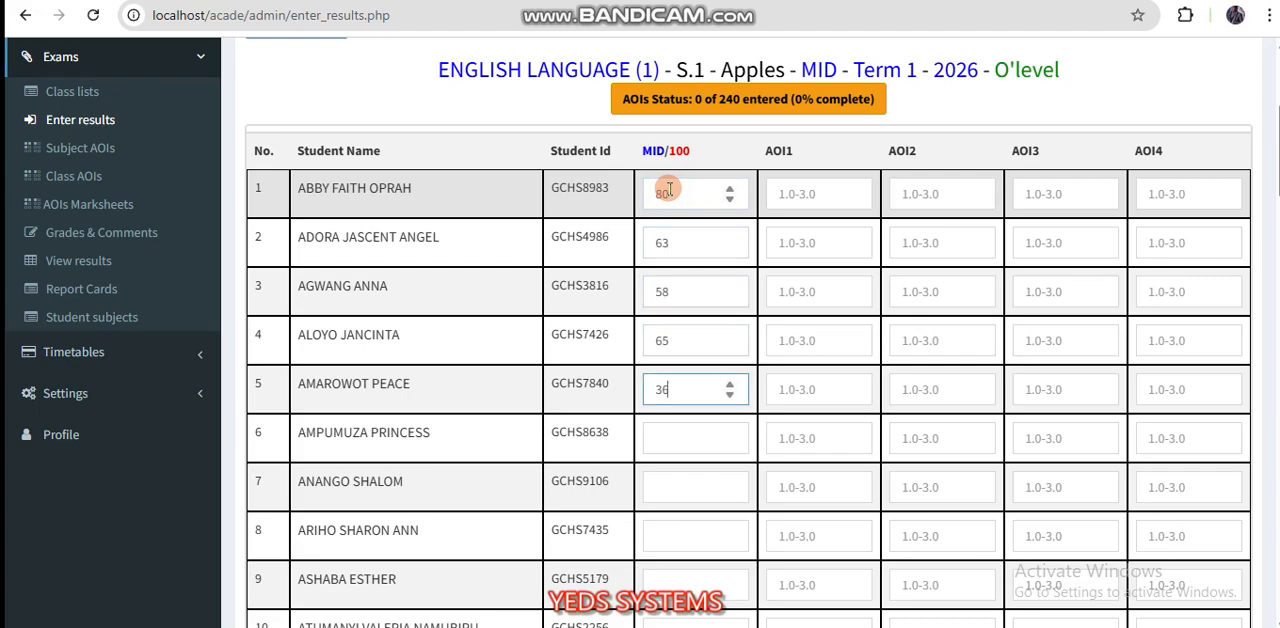
# Step: Enter the MID marks 68, 65, 35, 68, 47 and 58 for students 6 to 11
pyautogui.press('Tab')
pyautogui.press('Tab')
pyautogui.write('6')
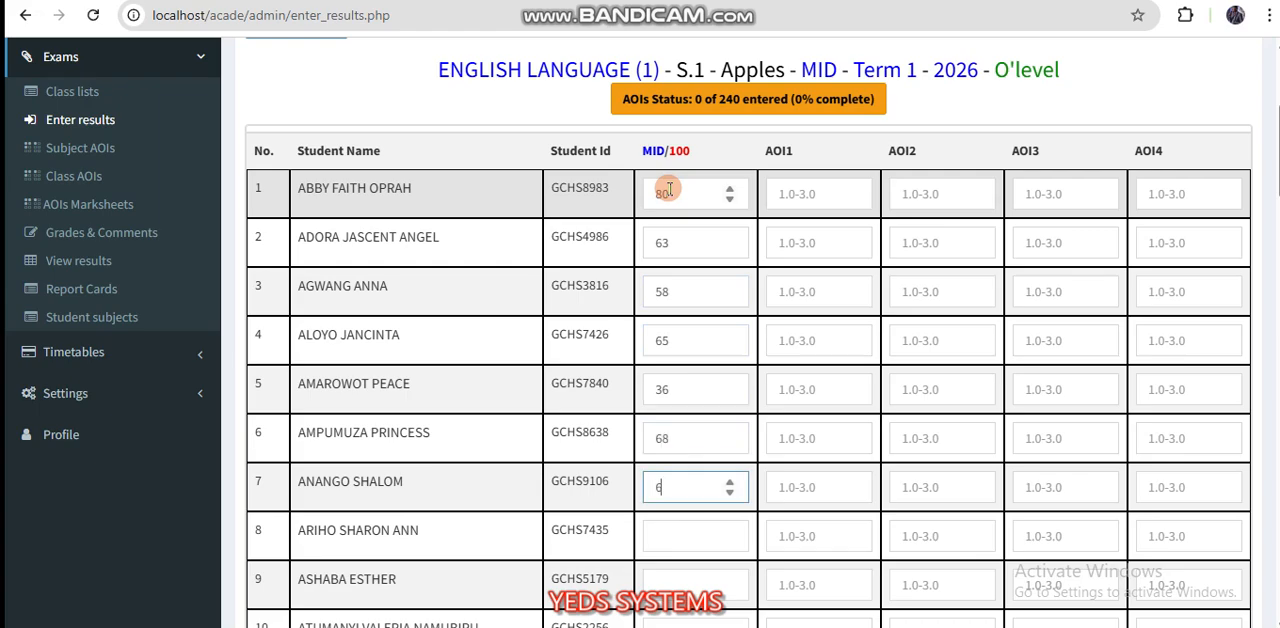
pyautogui.press('Tab')
pyautogui.write('35')
pyautogui.press('Tab')
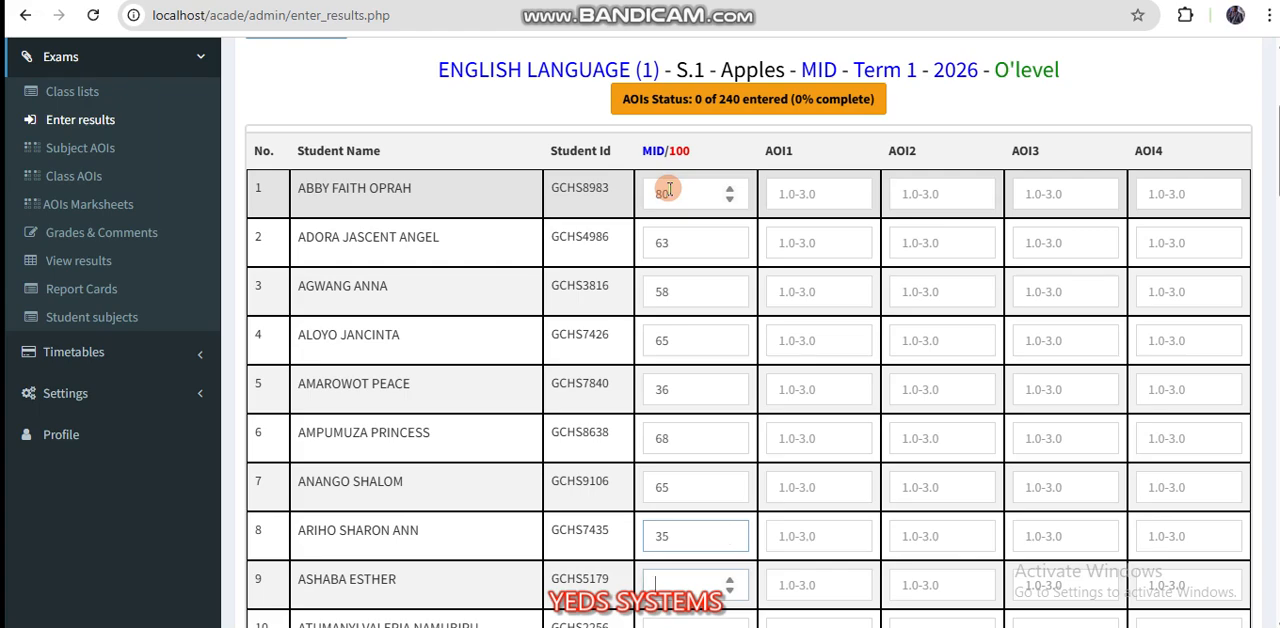
pyautogui.write('68')
pyautogui.press('Tab')
pyautogui.write('47')
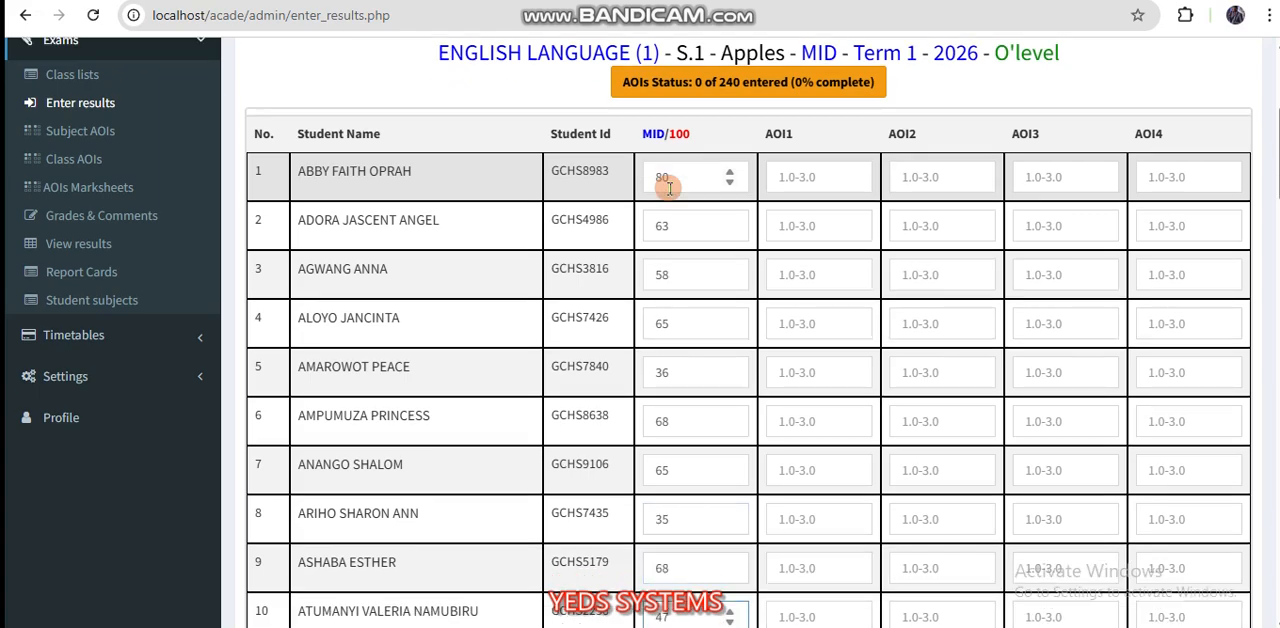
pyautogui.press('Tab')
pyautogui.write('58')
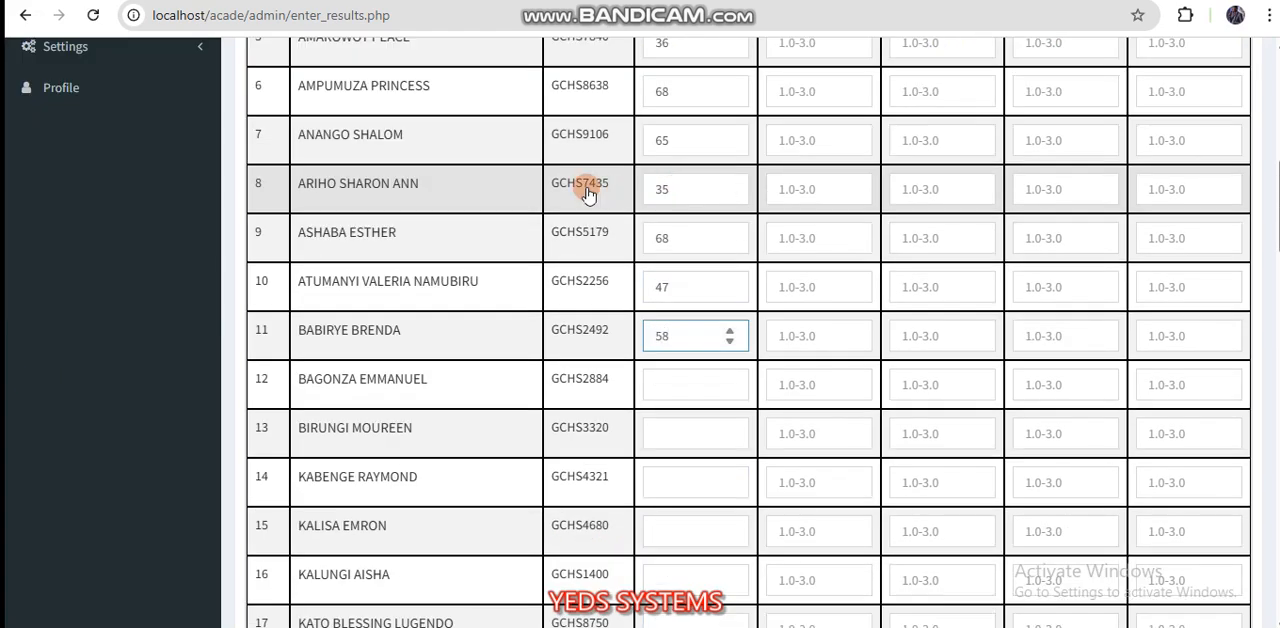
# Step: Enter MID marks for students 12 to 60, ending with 89, 69, 58 and 74 for the last four
pyautogui.click(449, 208)
pyautogui.scroll(-4, 455, 260)
pyautogui.scroll(4, 459, 313)
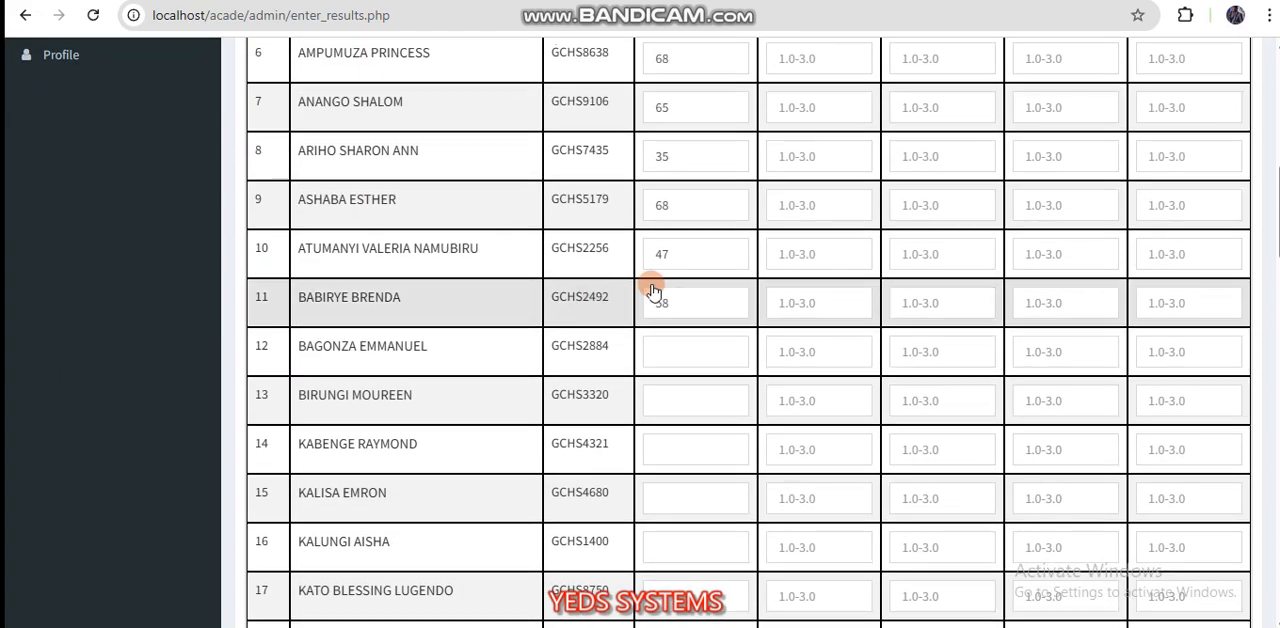
pyautogui.click(669, 349)
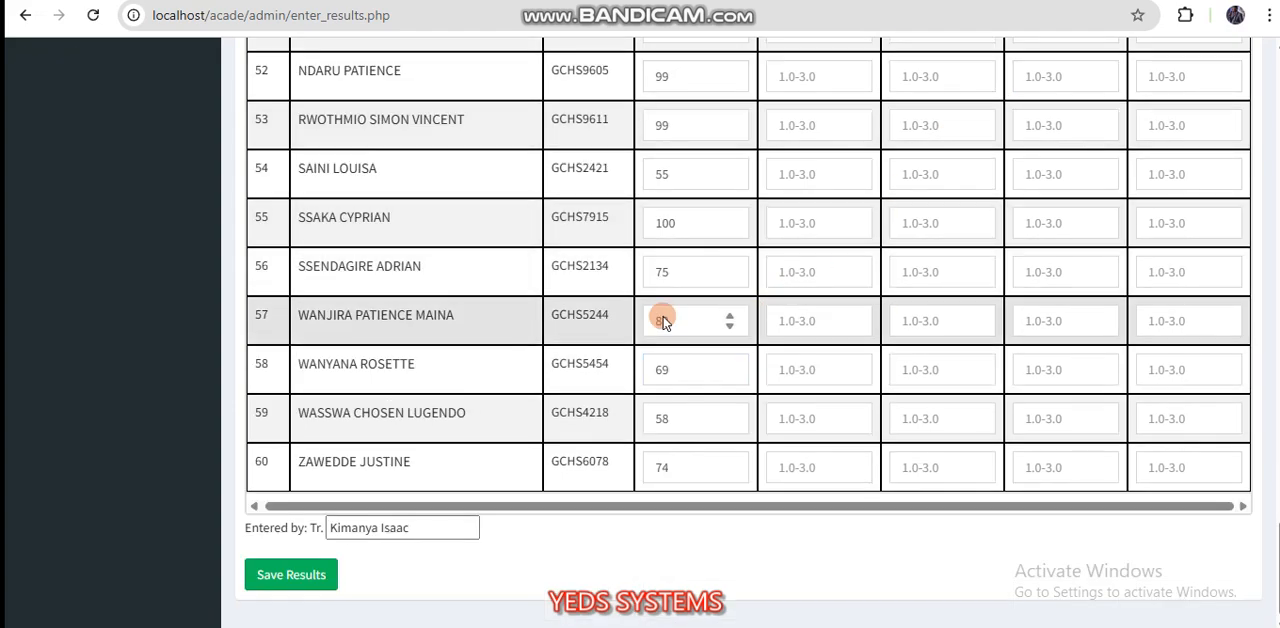
# Step: Try to save the results, and correct the 25th student's MID mark to 58
pyautogui.click(312, 578)
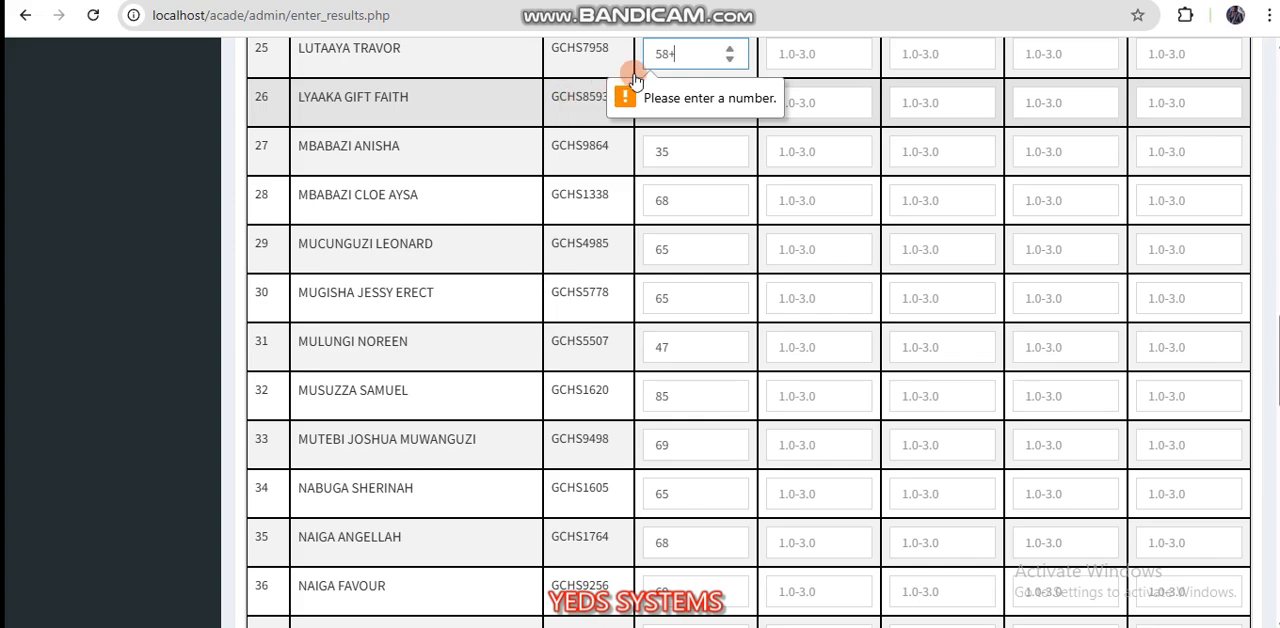
pyautogui.press('BackSpace')
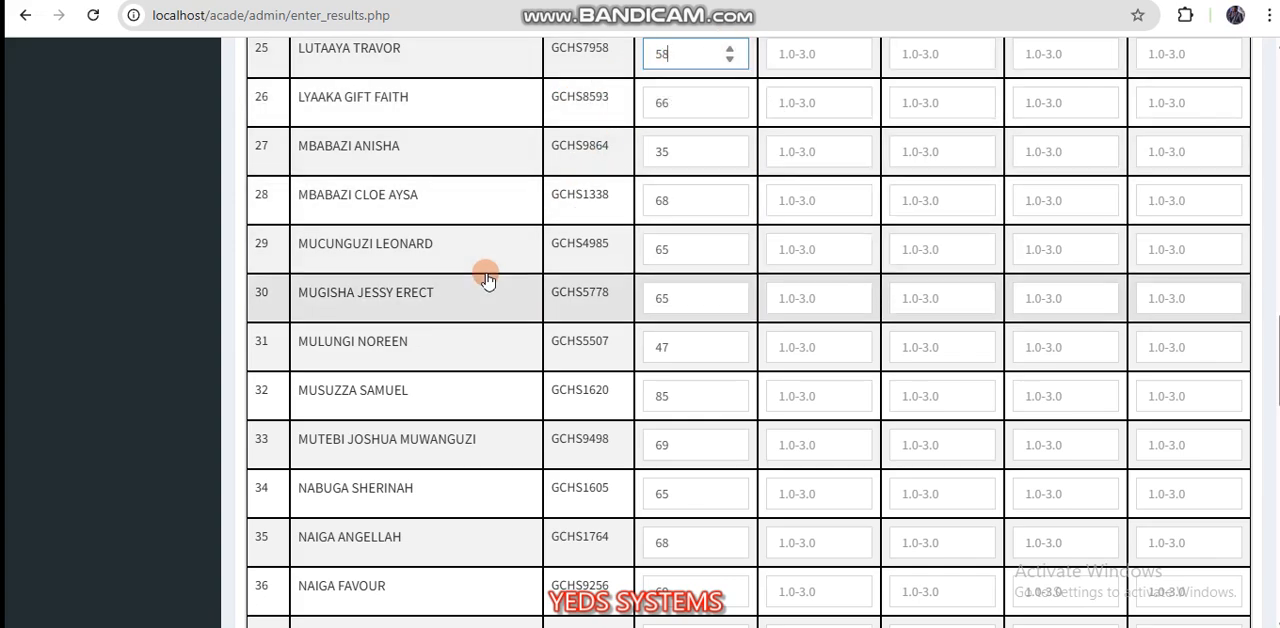
# Step: Try to save an out-of-range MID mark of 5855 for student 59, and restore the mark to 58
pyautogui.scroll(-13, 486, 276)
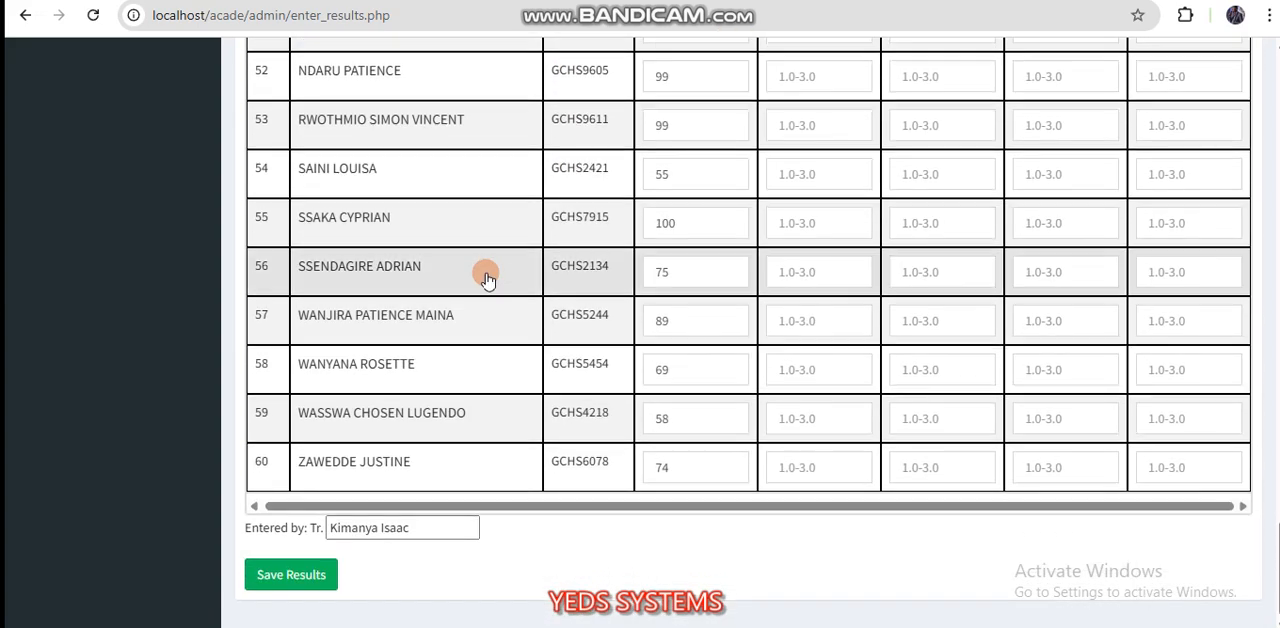
pyautogui.click(678, 418)
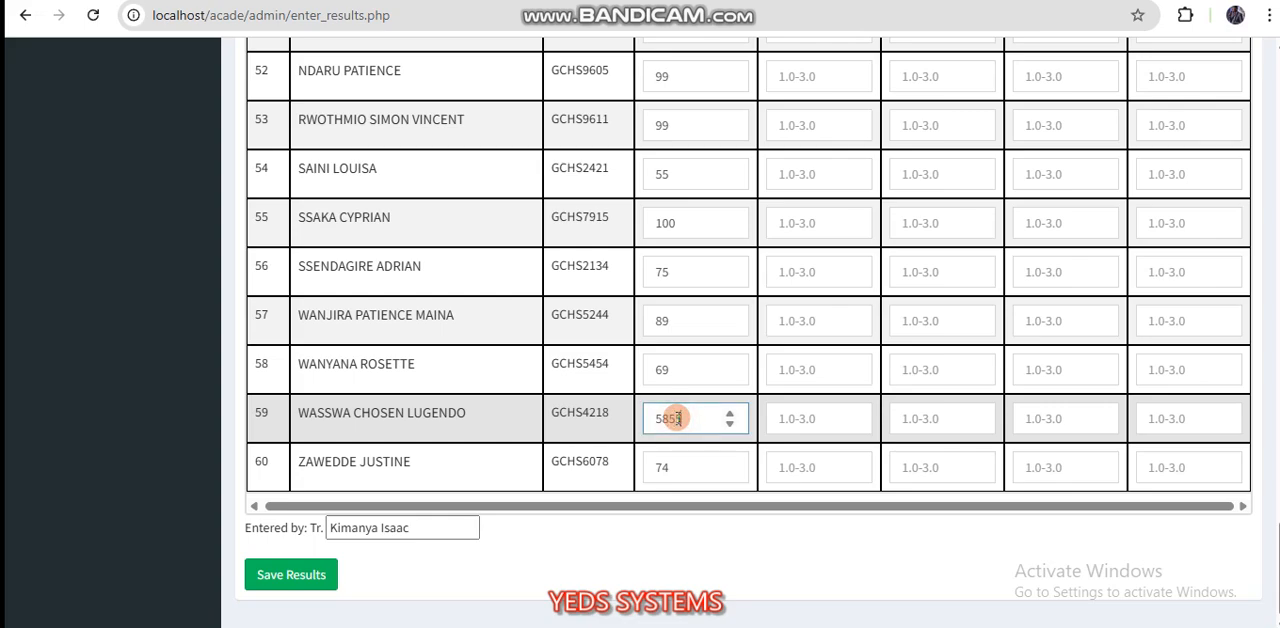
pyautogui.click(288, 577)
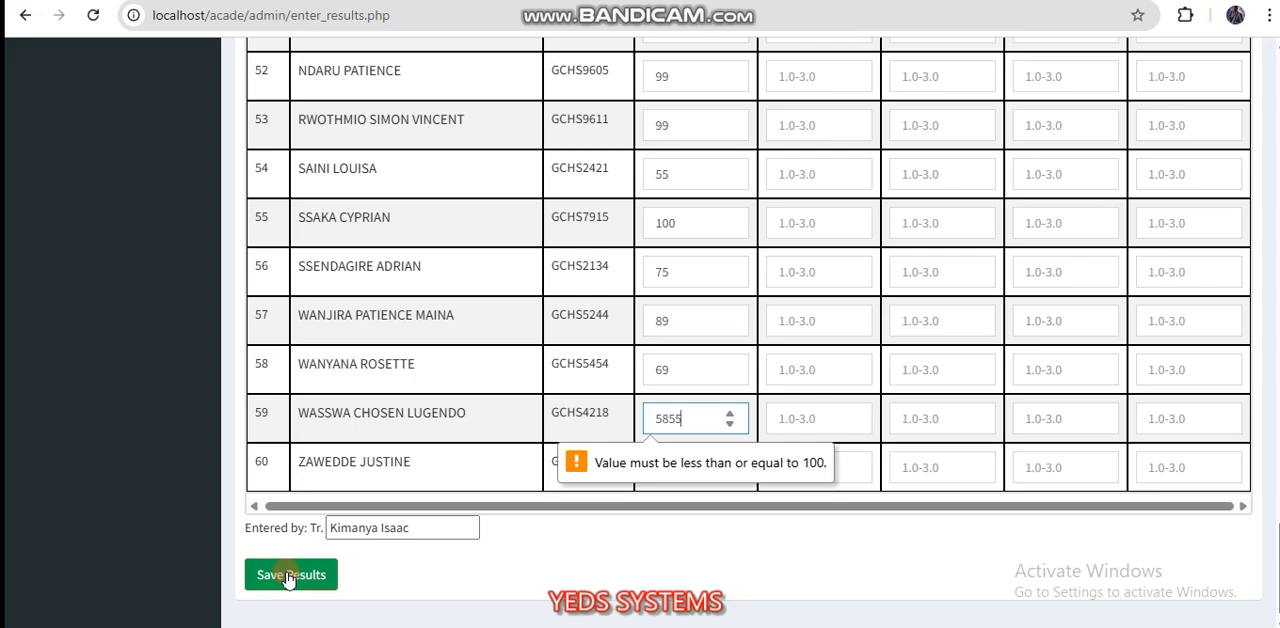
pyautogui.press('BackSpace')
pyautogui.press('BackSpace')
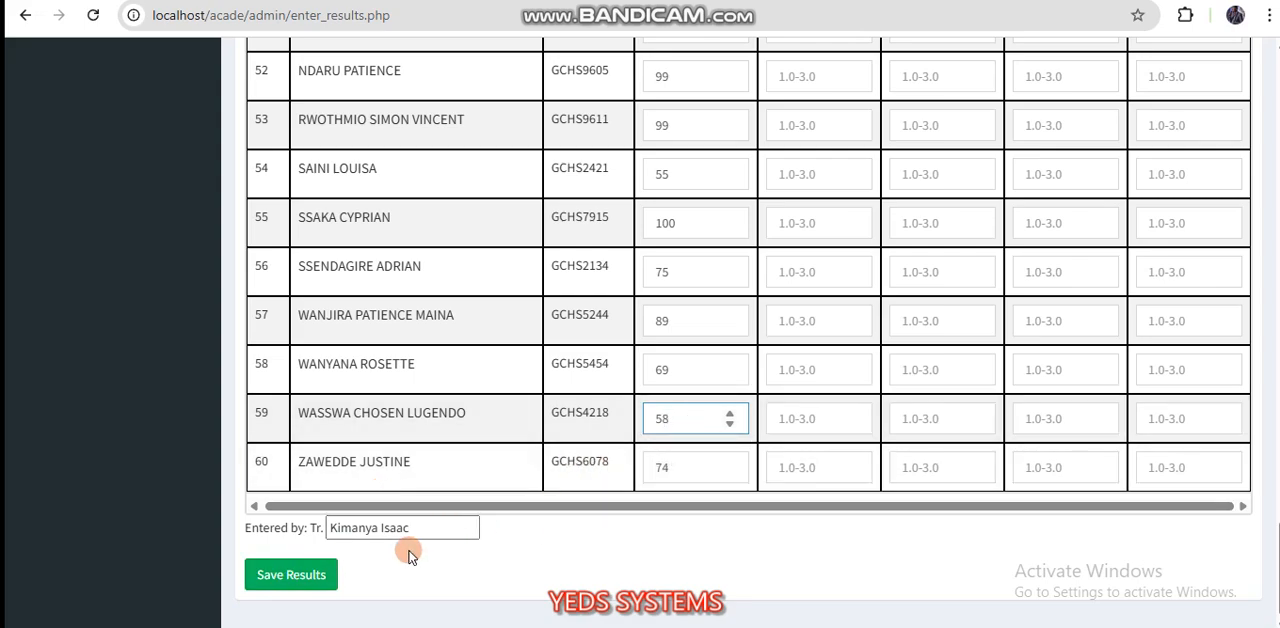
# Step: Save the S.1 English Language MID results, and go back to the dashboard
pyautogui.click(291, 577)
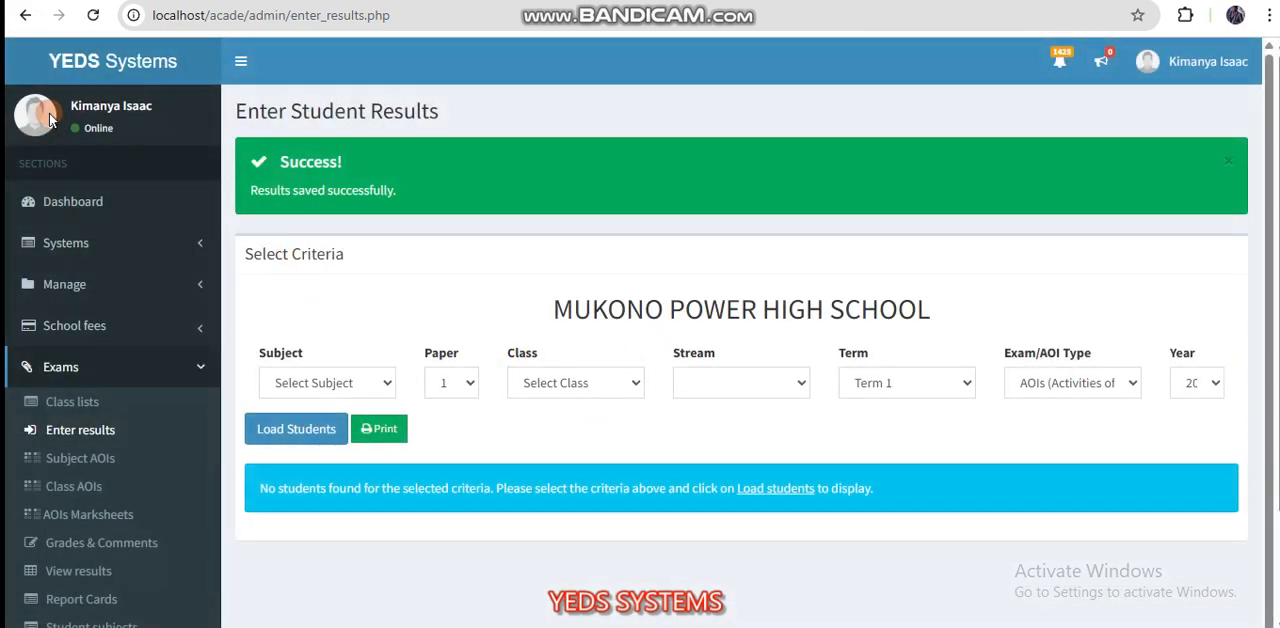
pyautogui.click(25, 18)
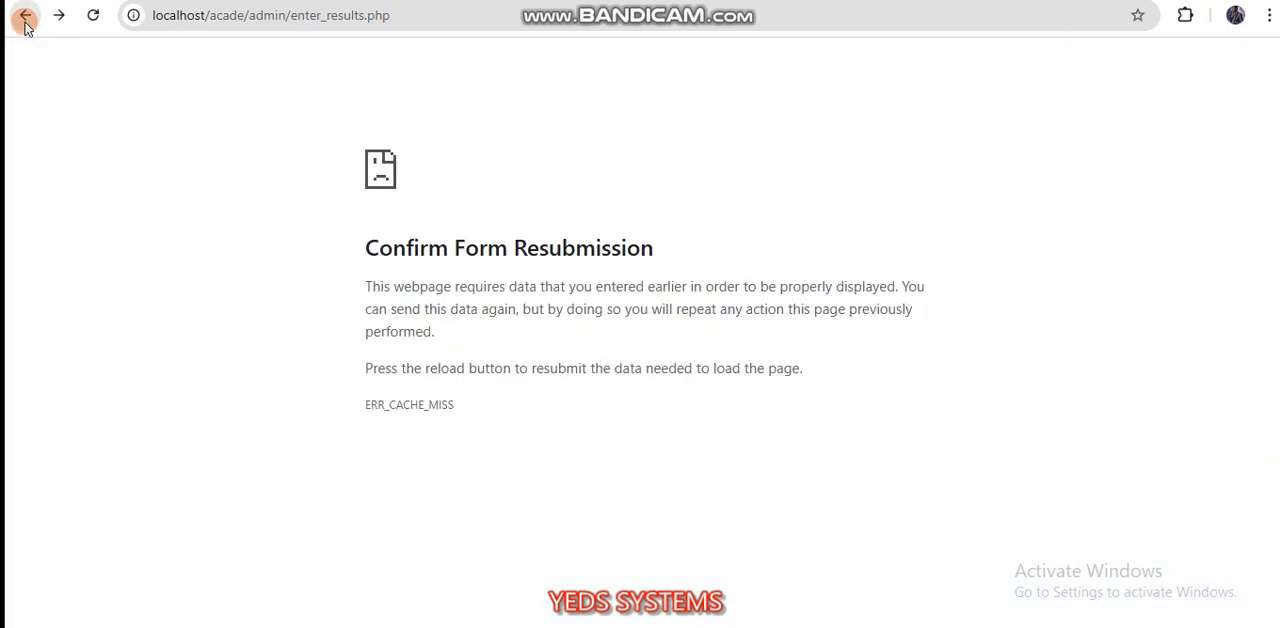
pyautogui.click(26, 22)
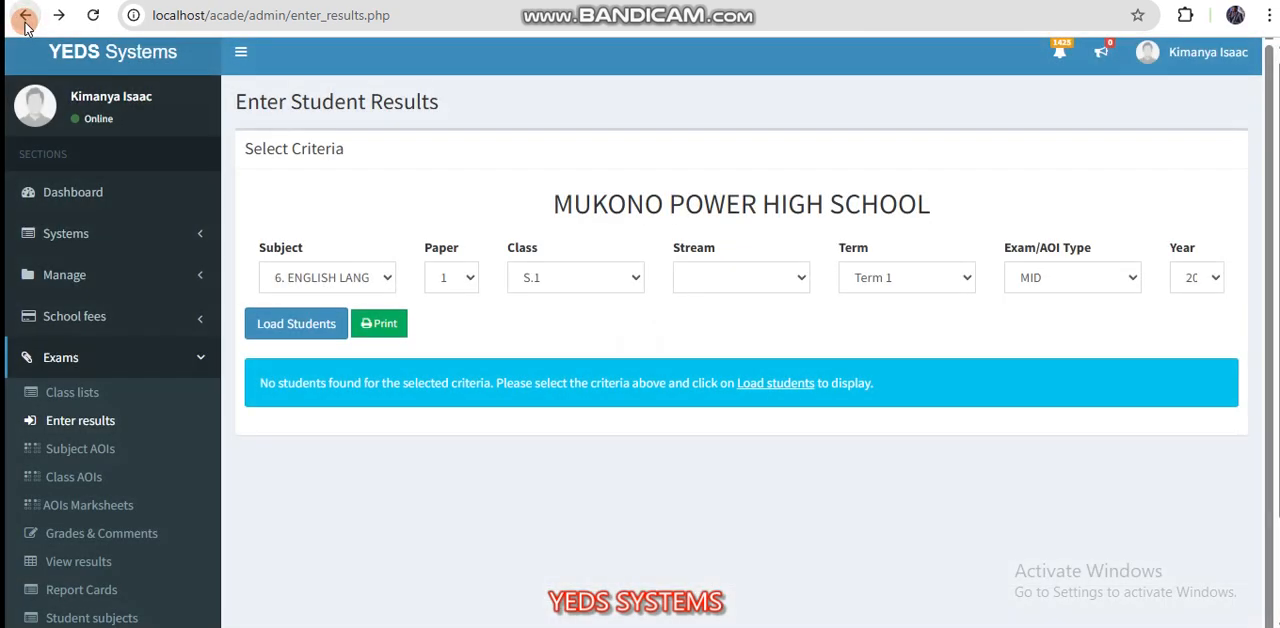
pyautogui.click(25, 20)
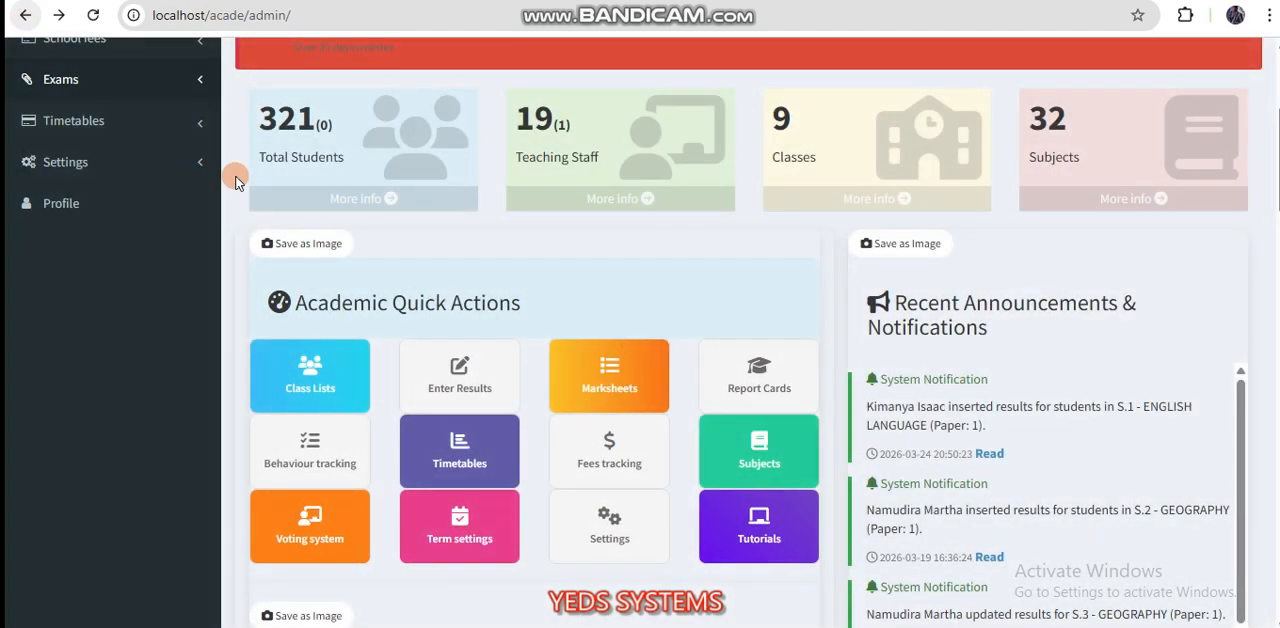
# Step: Examine the dashboard's Recent Exam Performance chart and its notifications, and reload the page
pyautogui.scroll(3, 414, 269)
pyautogui.scroll(-7, 414, 267)
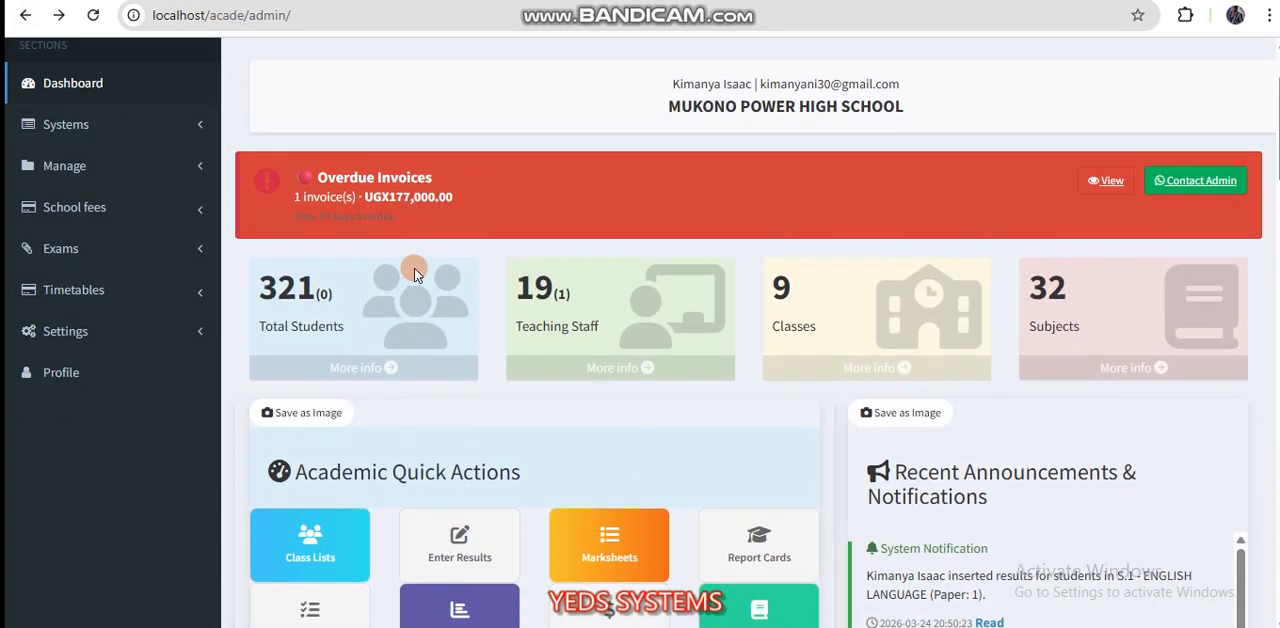
pyautogui.scroll(8, 414, 268)
pyautogui.scroll(-8, 414, 268)
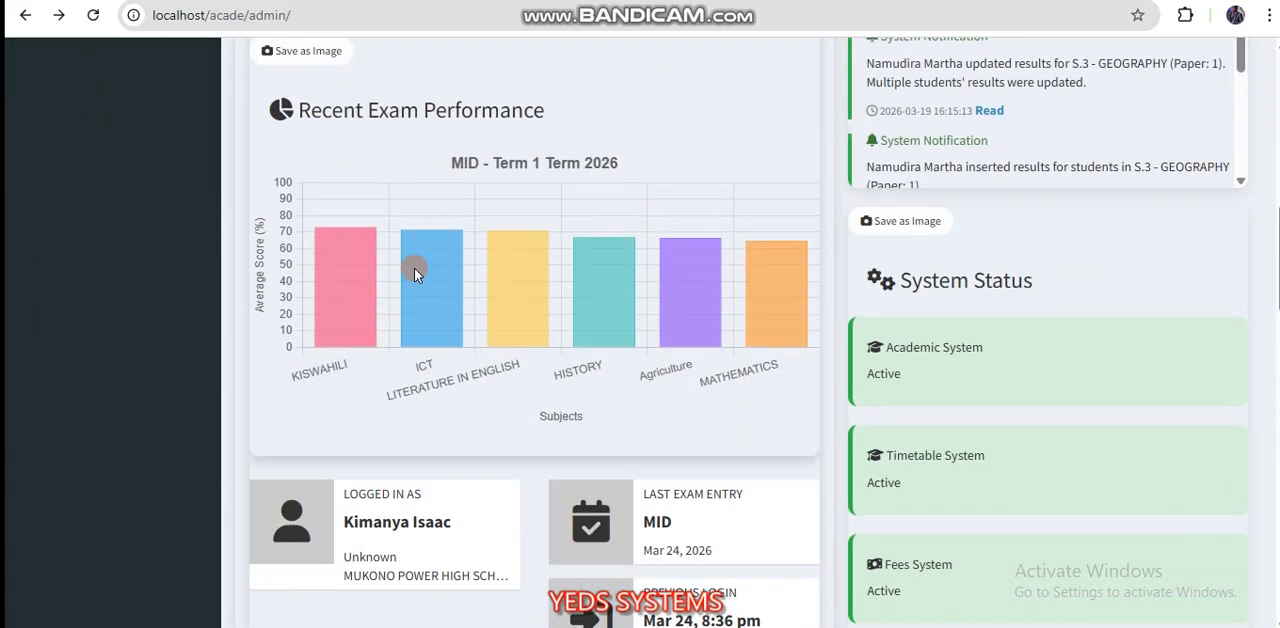
pyautogui.scroll(4, 414, 267)
pyautogui.scroll(4, 416, 276)
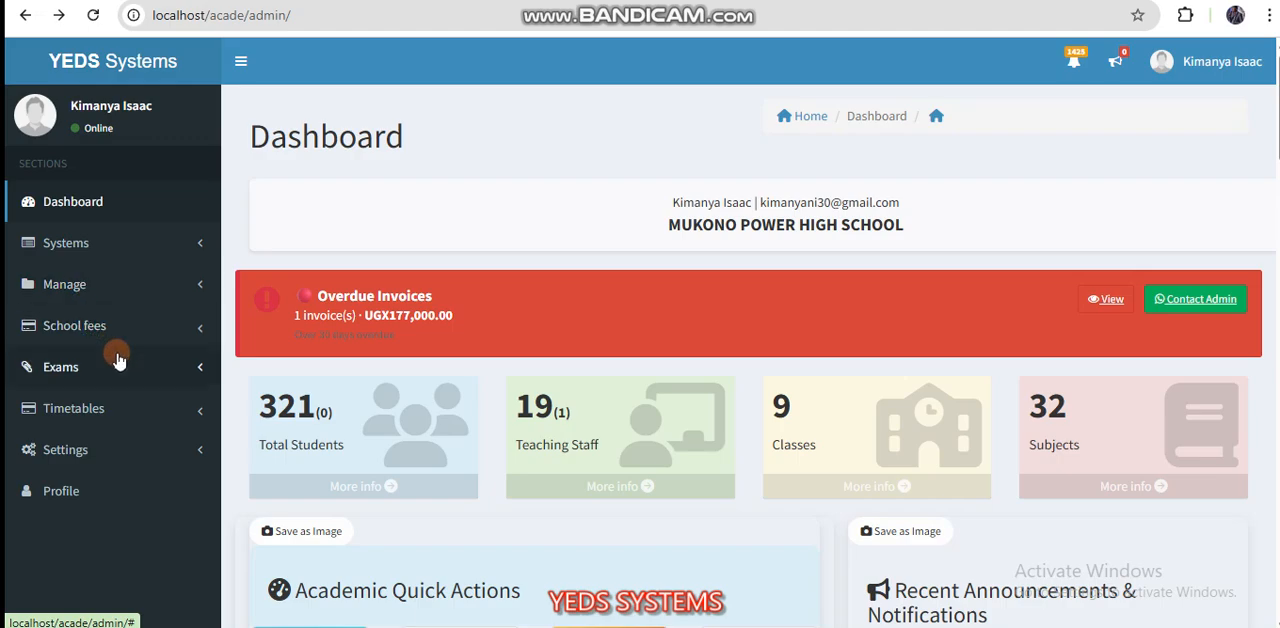
pyautogui.scroll(-6, 578, 481)
pyautogui.scroll(-3, 578, 481)
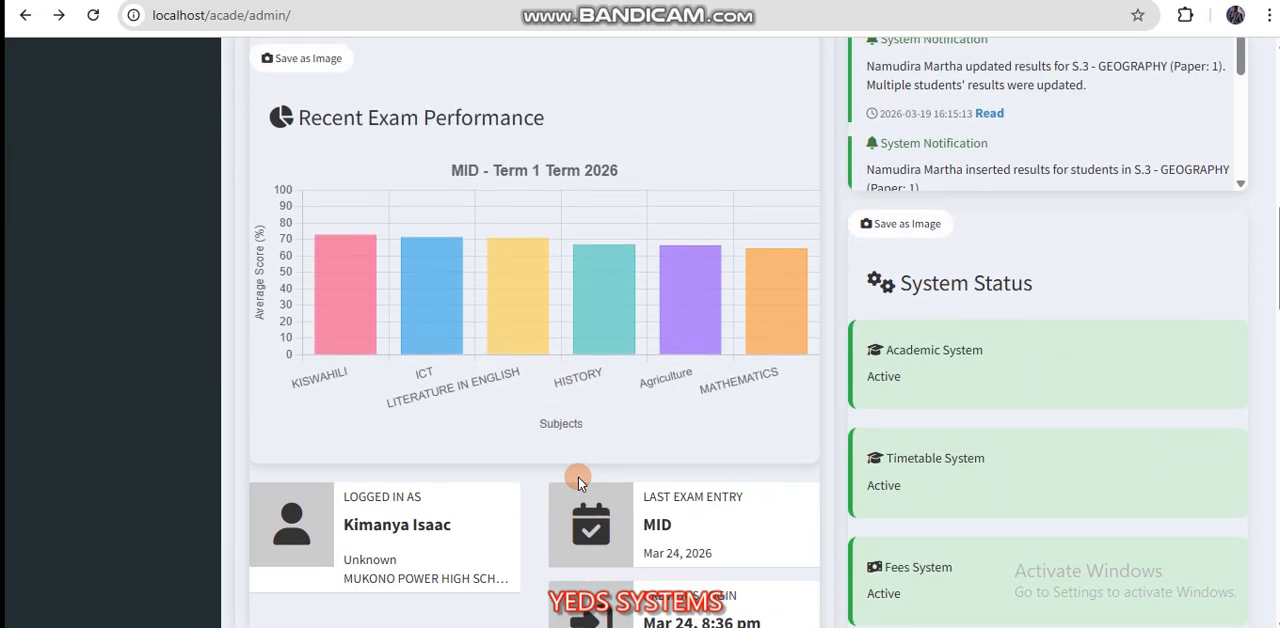
pyautogui.scroll(1, 578, 478)
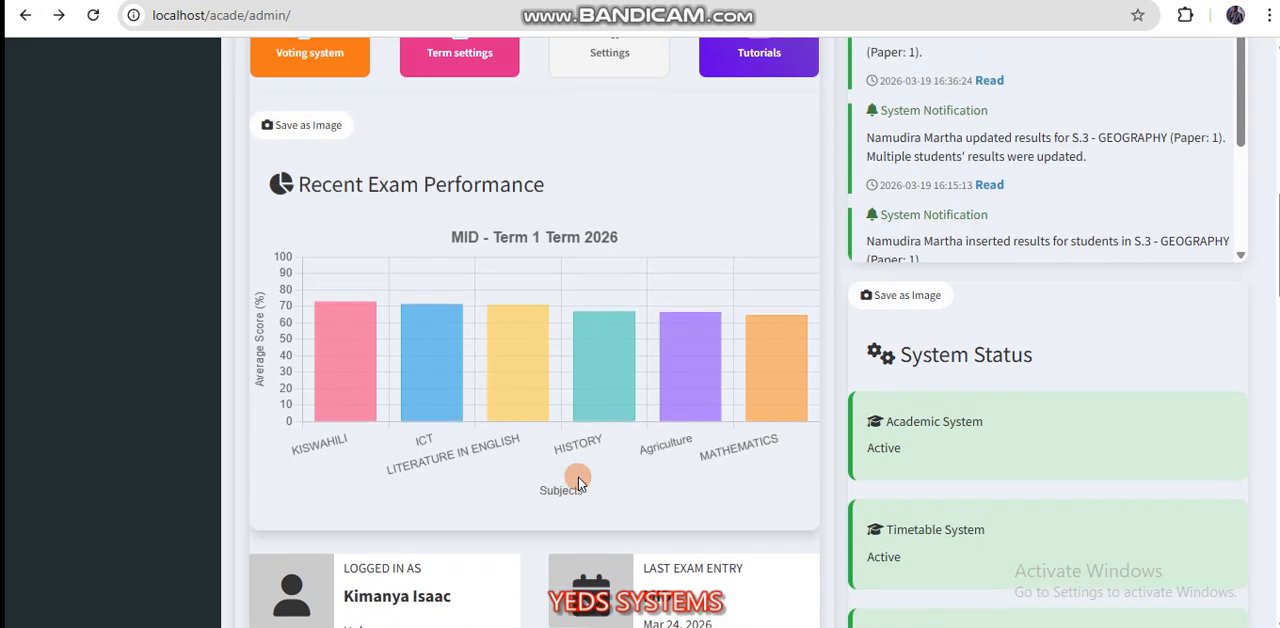
pyautogui.scroll(10, 578, 481)
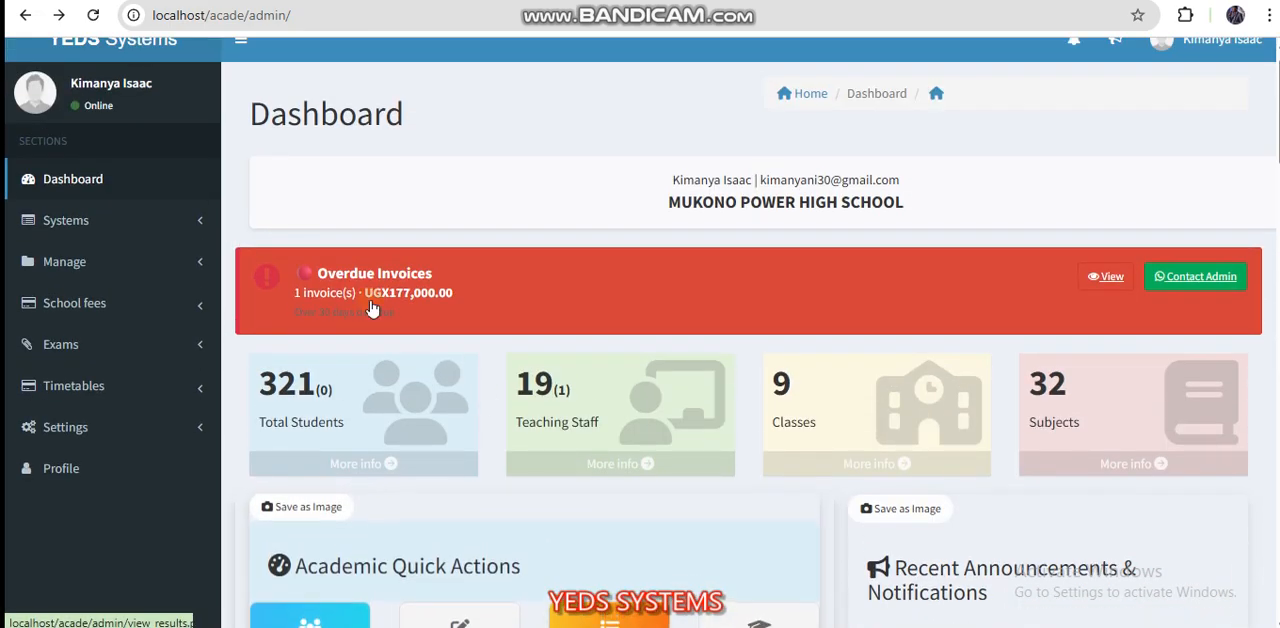
pyautogui.click(88, 14)
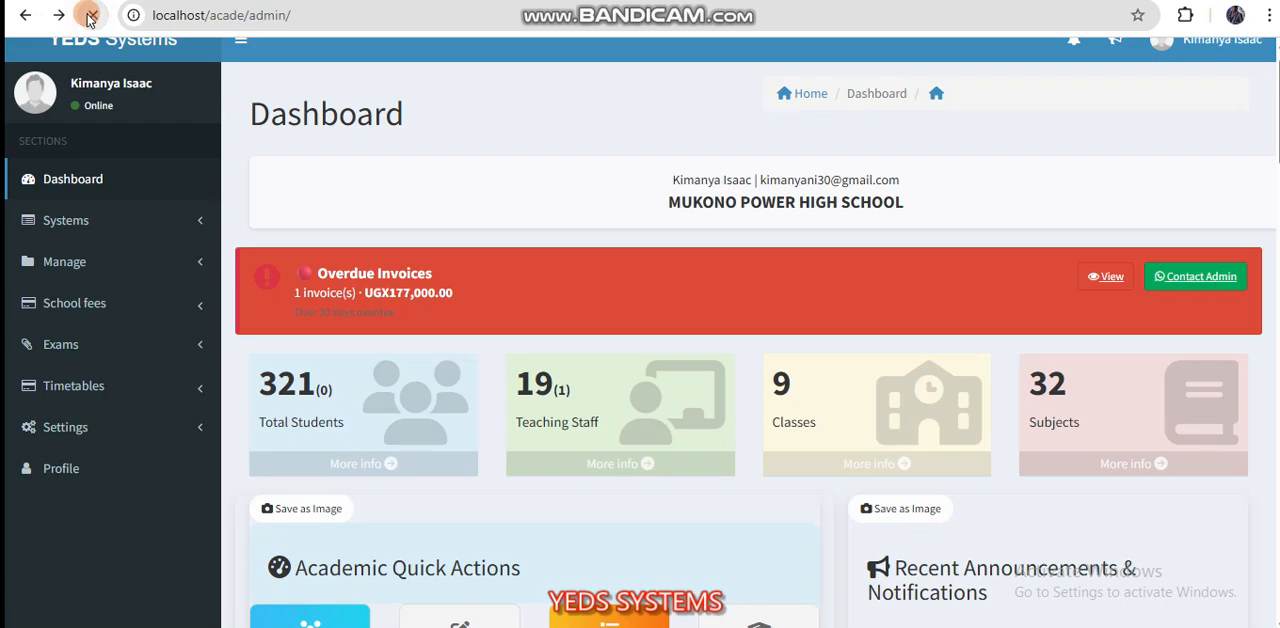